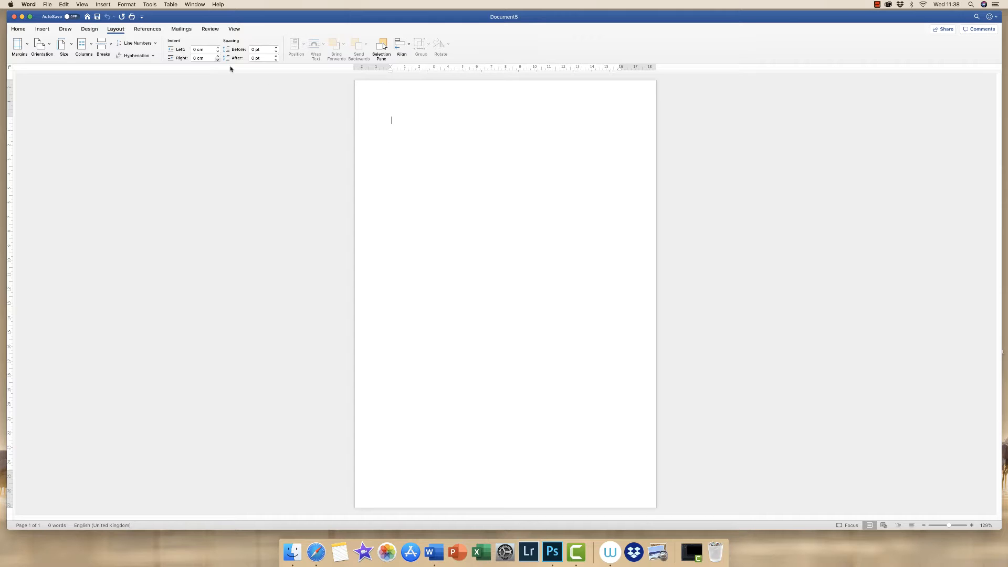
Step: Review the available paper sizes and check which one the document uses
left_click(72, 47)
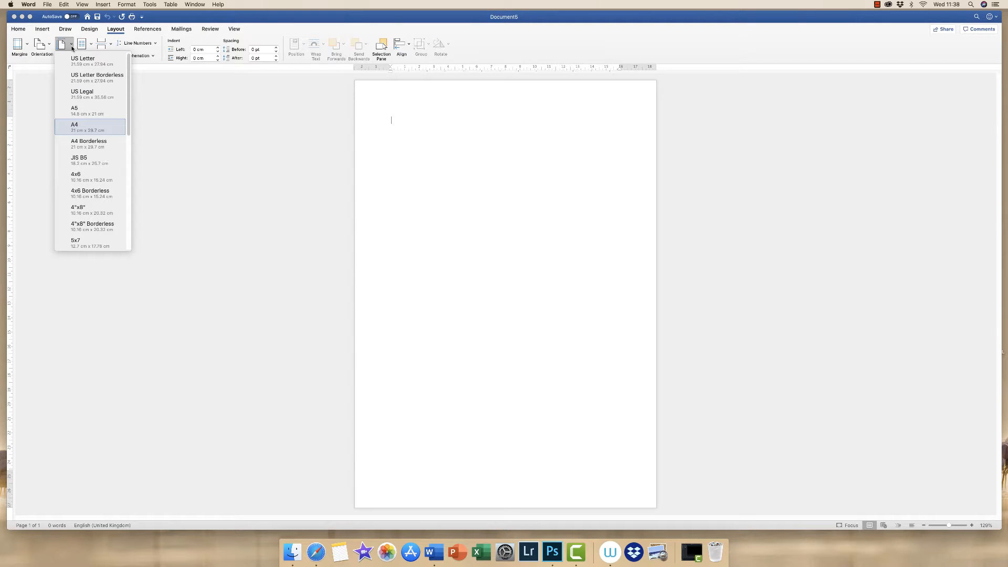
mouse_move(128, 108)
left_mouse_down()
mouse_move(130, 227)
mouse_move(130, 95)
left_mouse_up()
left_click(72, 47)
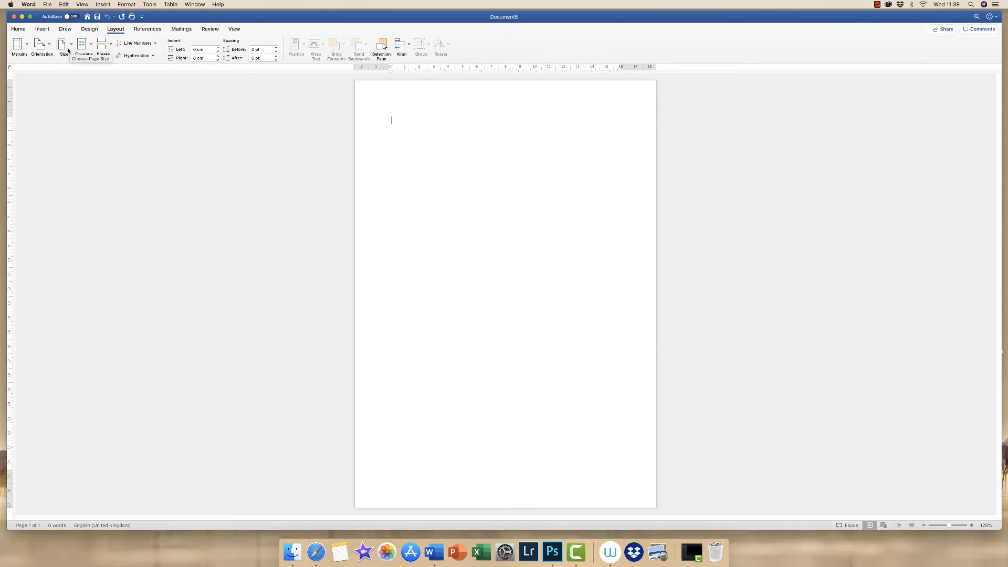
Step: Set the top, bottom, left and right page margins to 0.5 cm, ignoring the printable-area limit
left_click(26, 46)
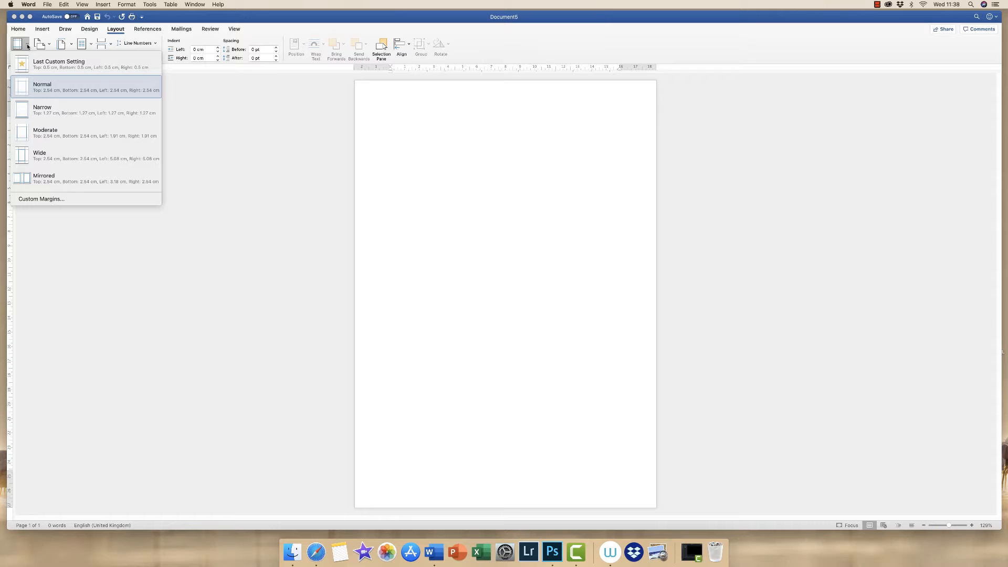
left_click(53, 200)
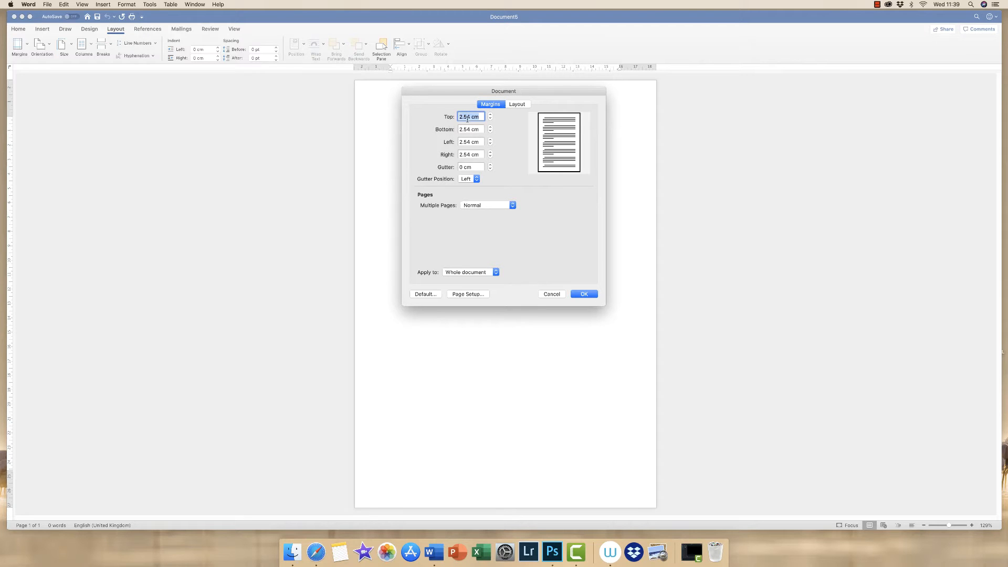
type("0.5")
key("Tab")
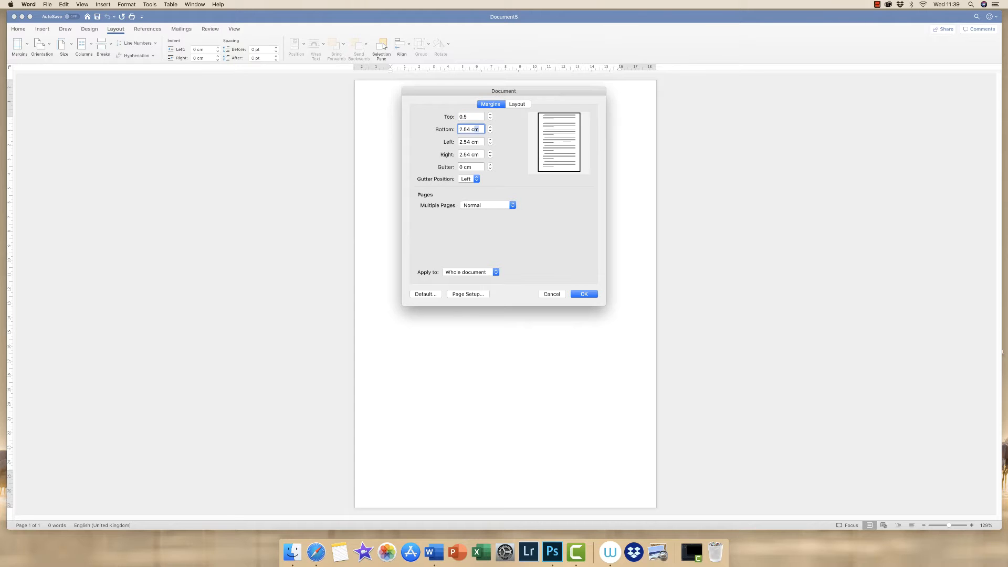
type("0.5")
key("Tab")
type("0.5")
key("Tab")
type("0.5")
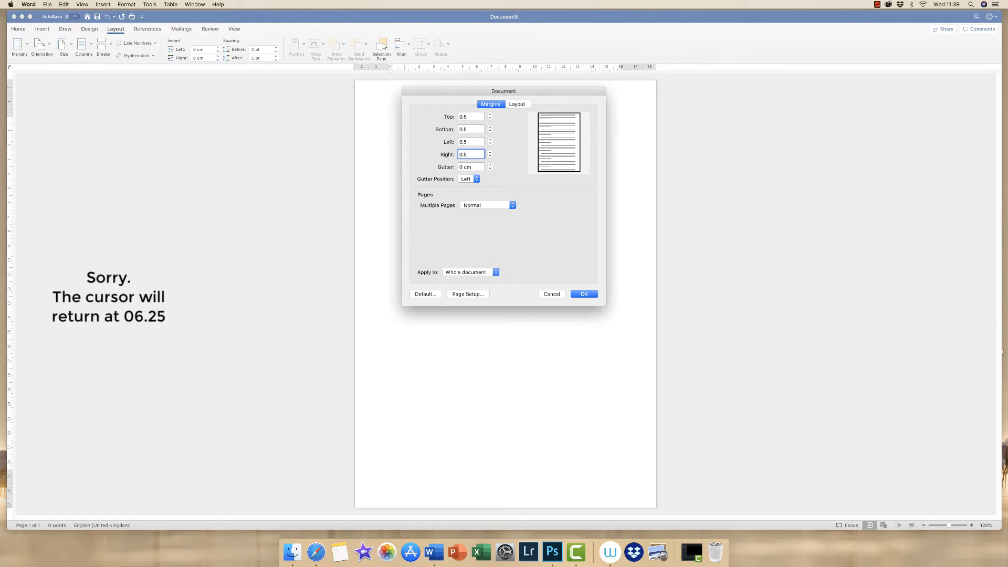
key("Return")
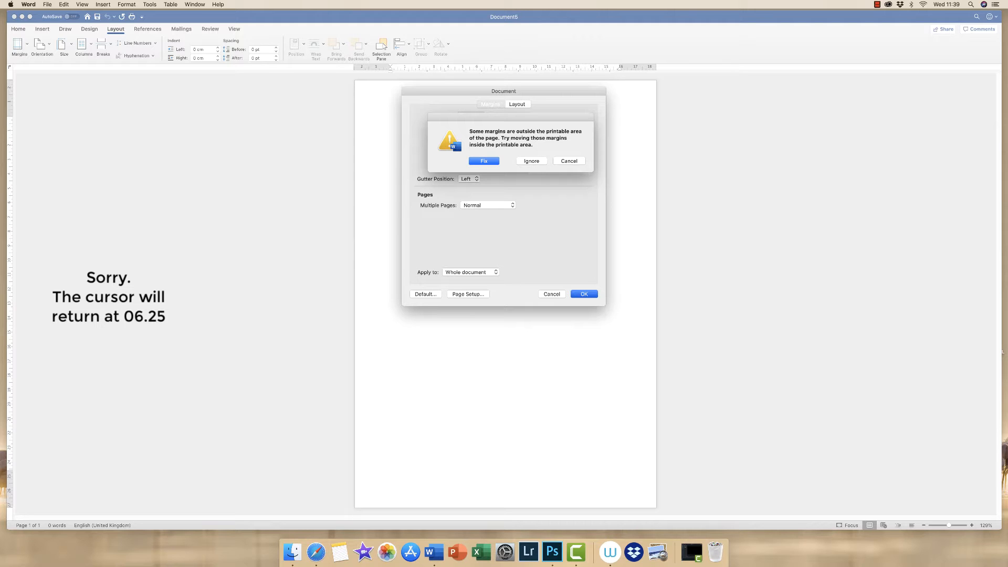
left_click(531, 161)
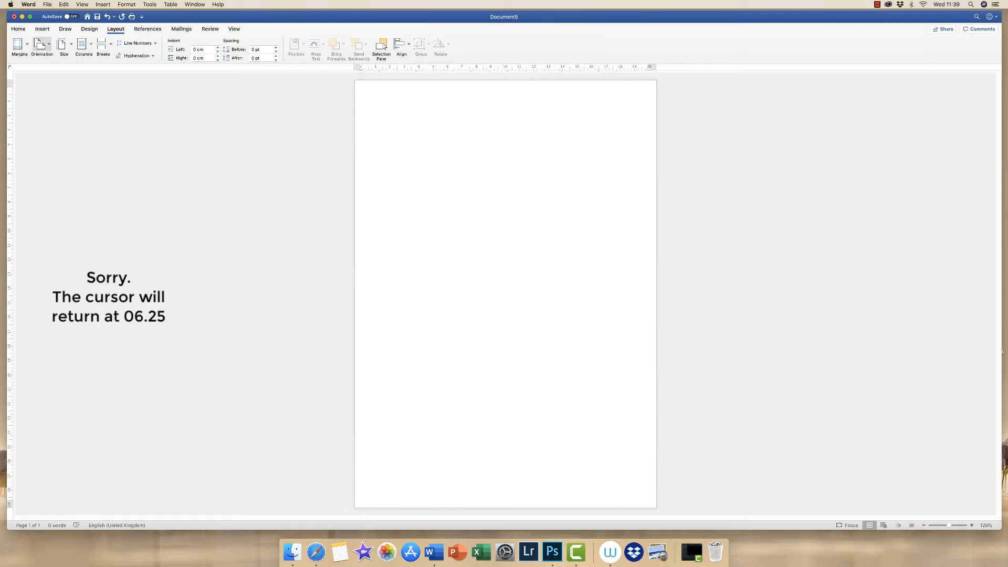
Step: Change the page orientation to landscape
left_click(41, 44)
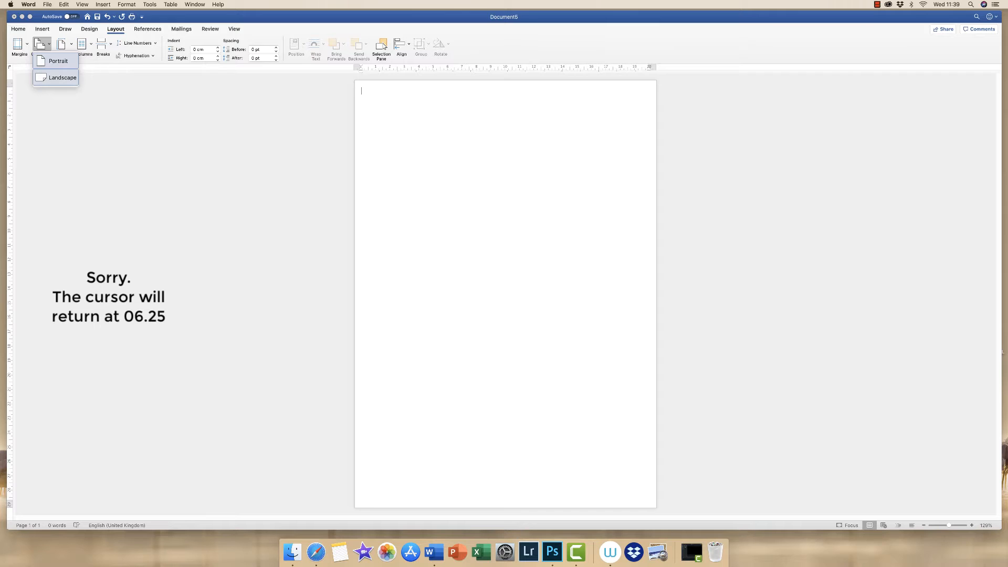
left_click(62, 78)
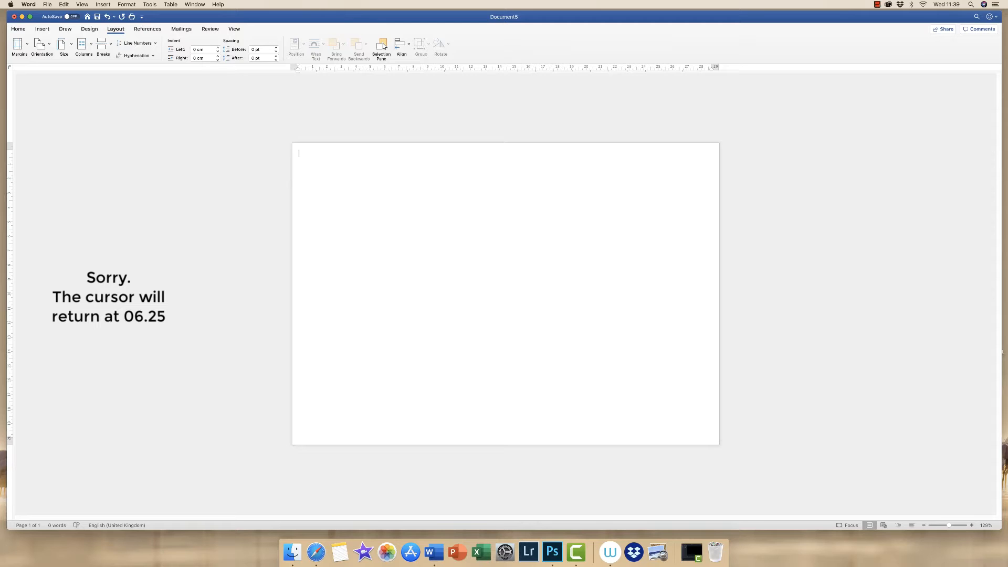
scroll(505, 294, "down", 1)
scroll(505, 294, "up", 4)
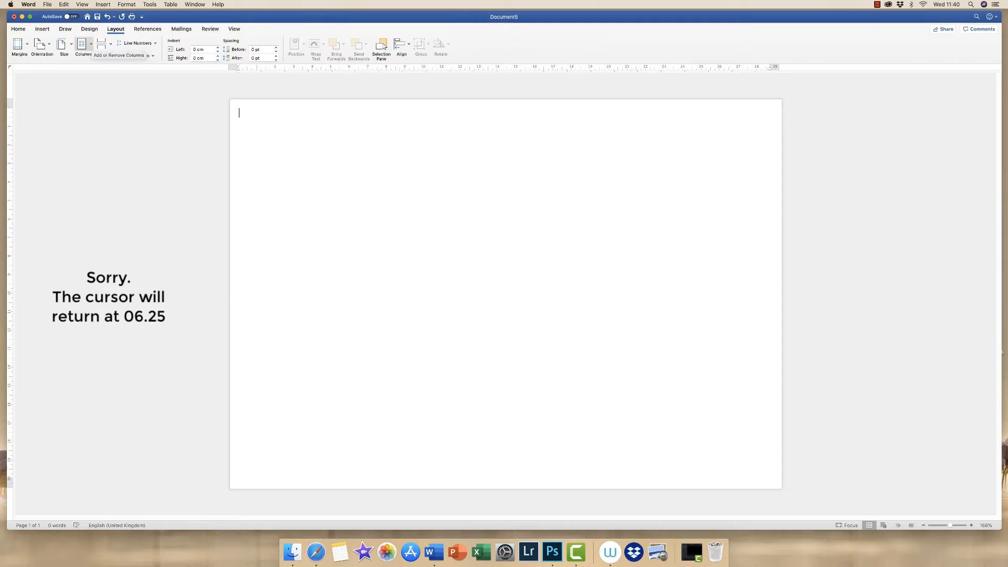
Step: Split the whole document into two columns of equal width
left_click(82, 45)
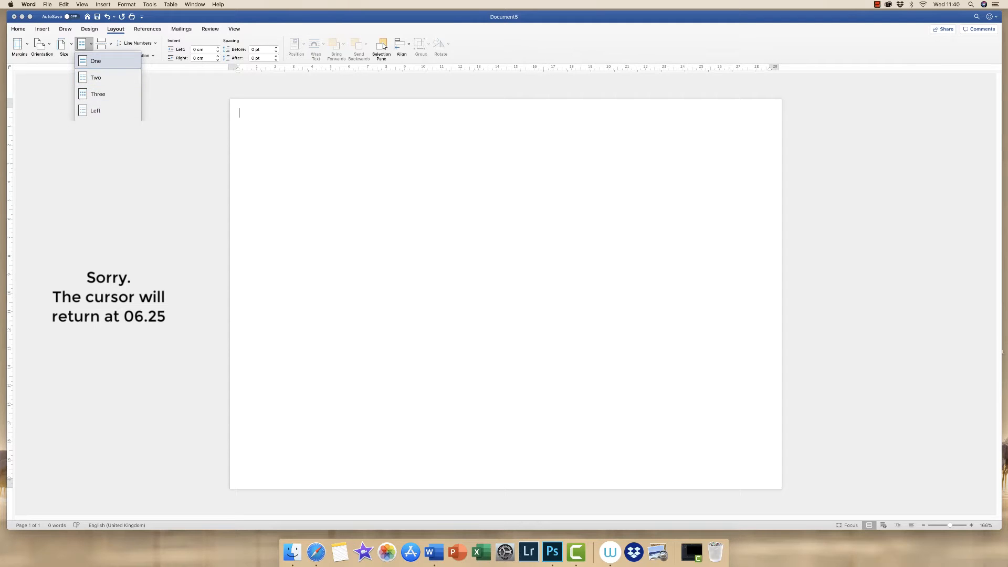
left_click(108, 142)
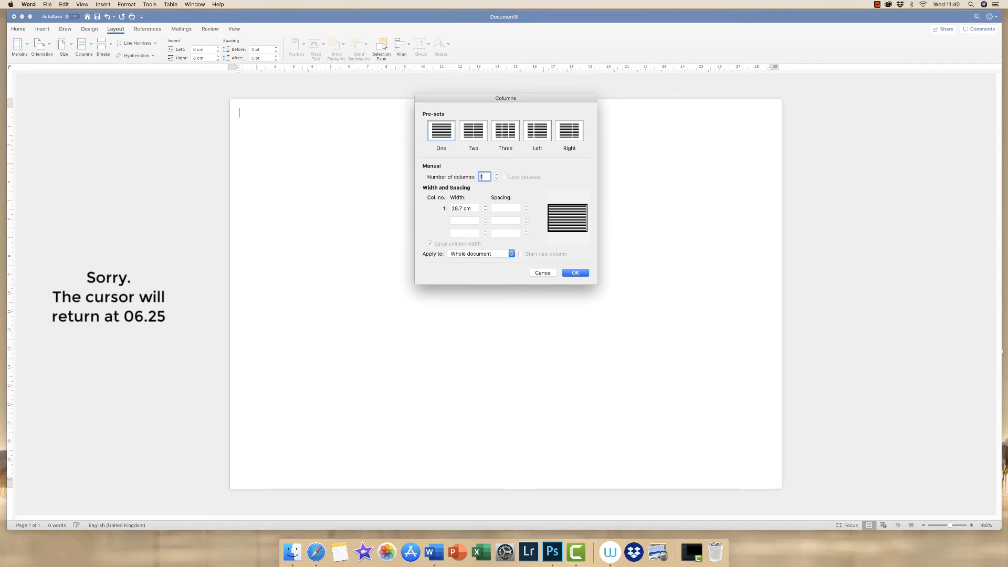
type("2")
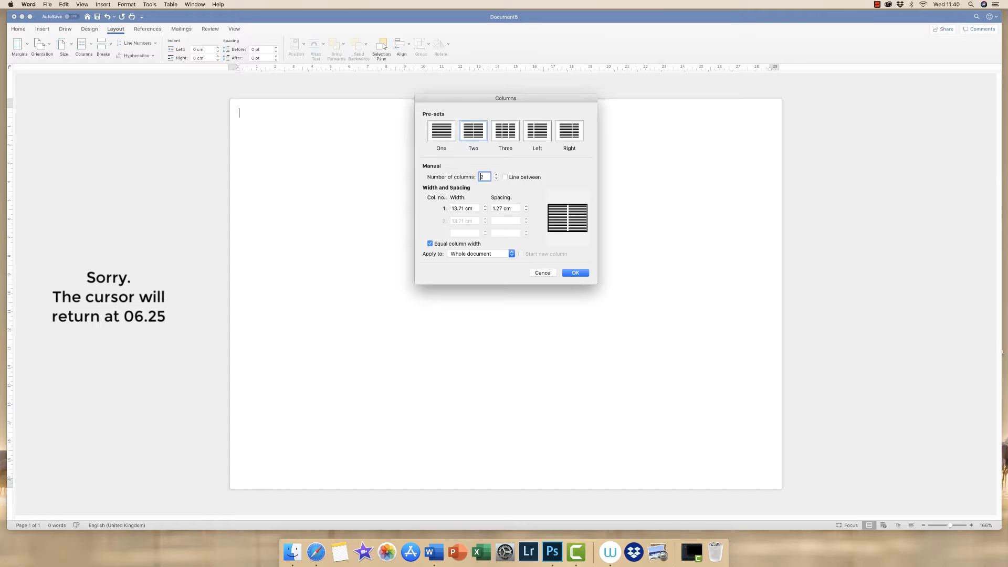
key("Return")
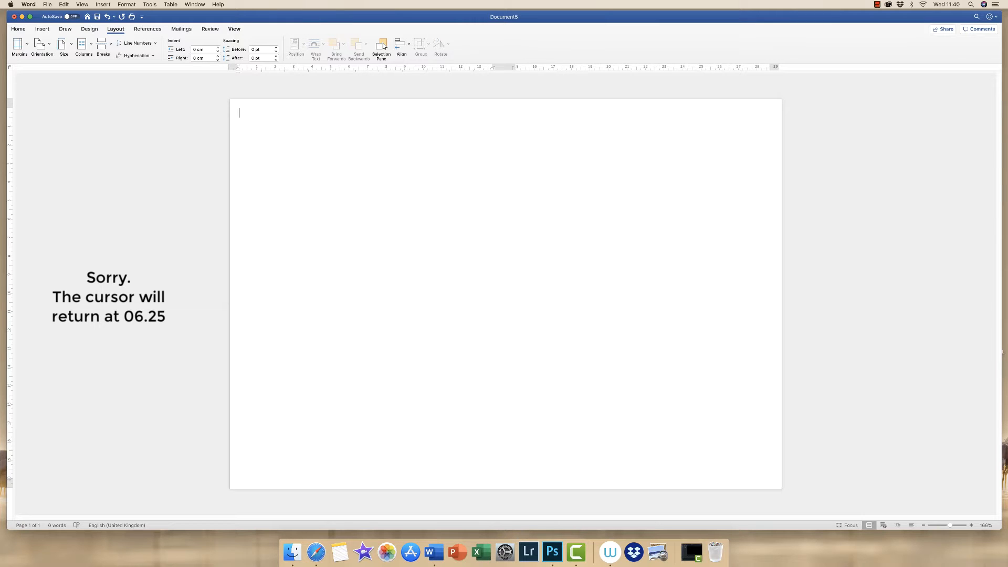
Step: Hide the ruler and show it again
left_click(234, 29)
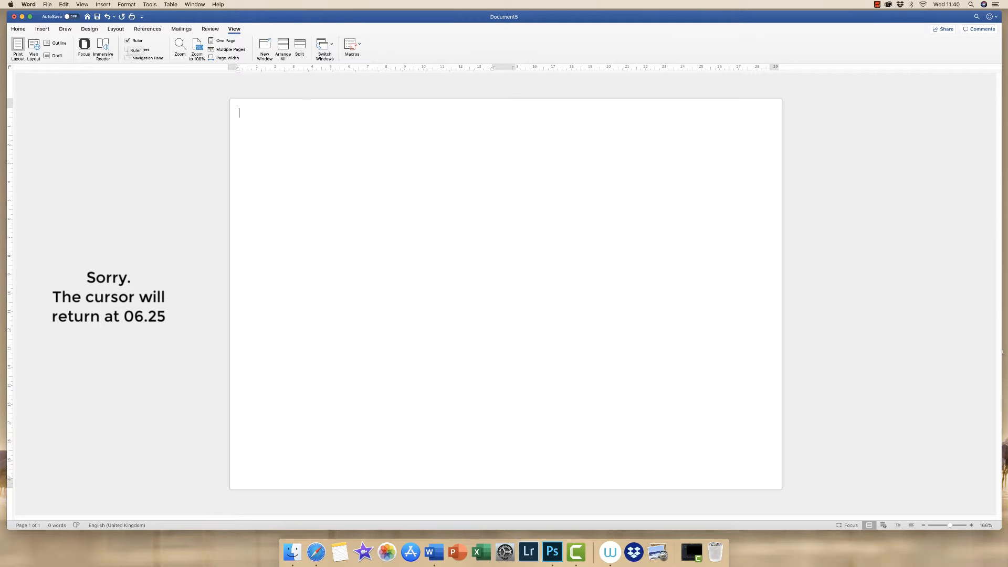
left_click(128, 40)
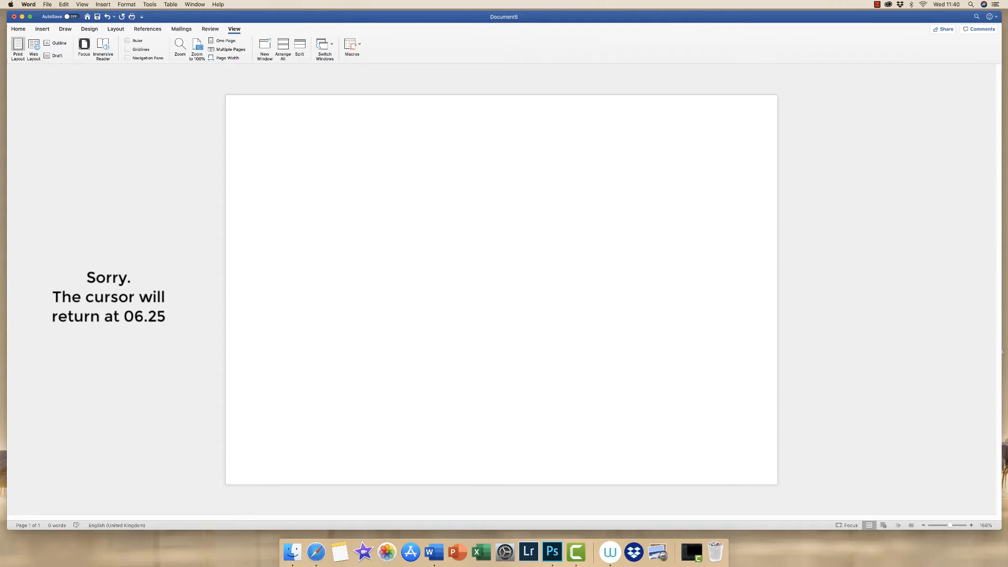
left_click(127, 41)
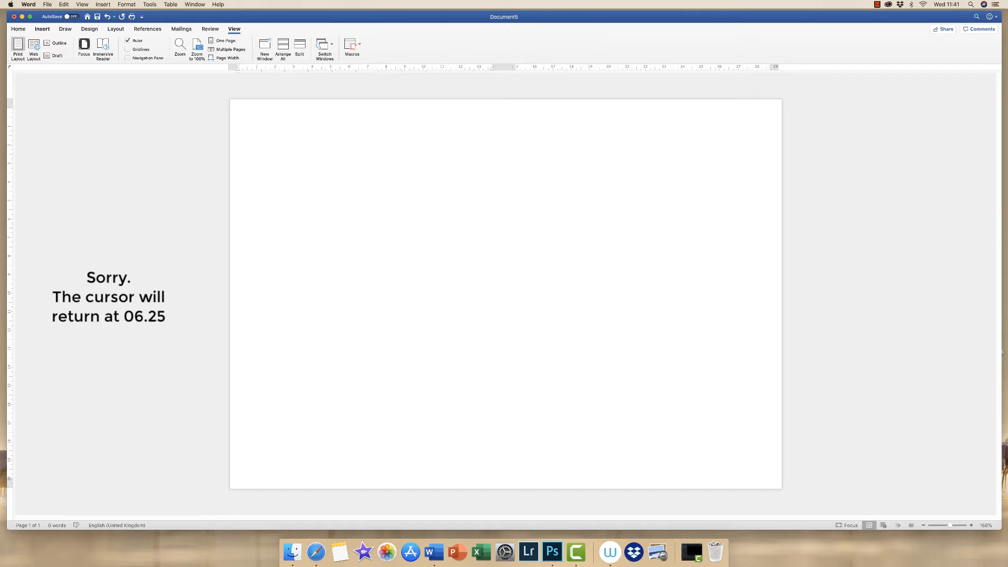
Step: Draw a vertical line about 21 cm long down the full page and nudge it right to the middle of the column gap
left_click(42, 30)
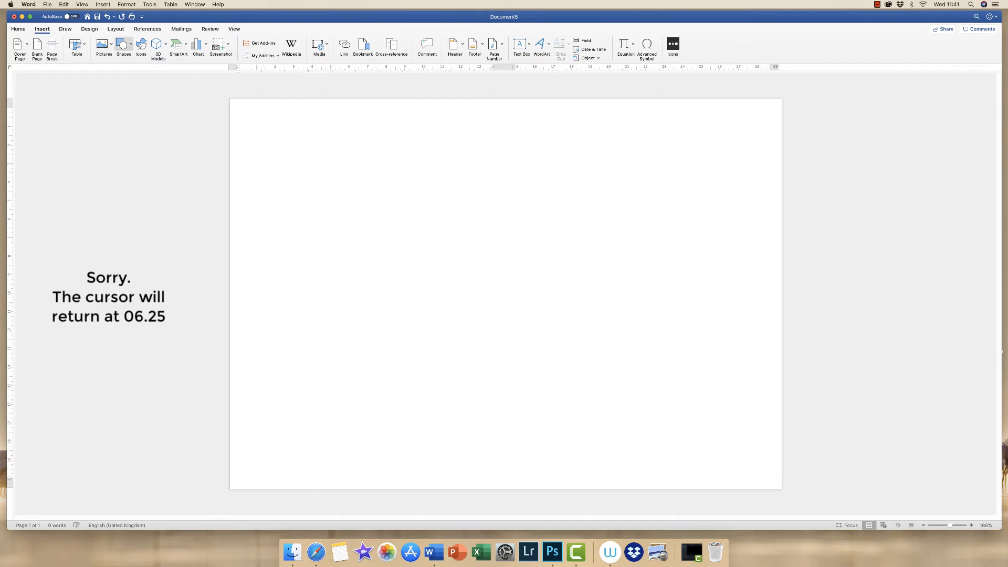
left_click(123, 45)
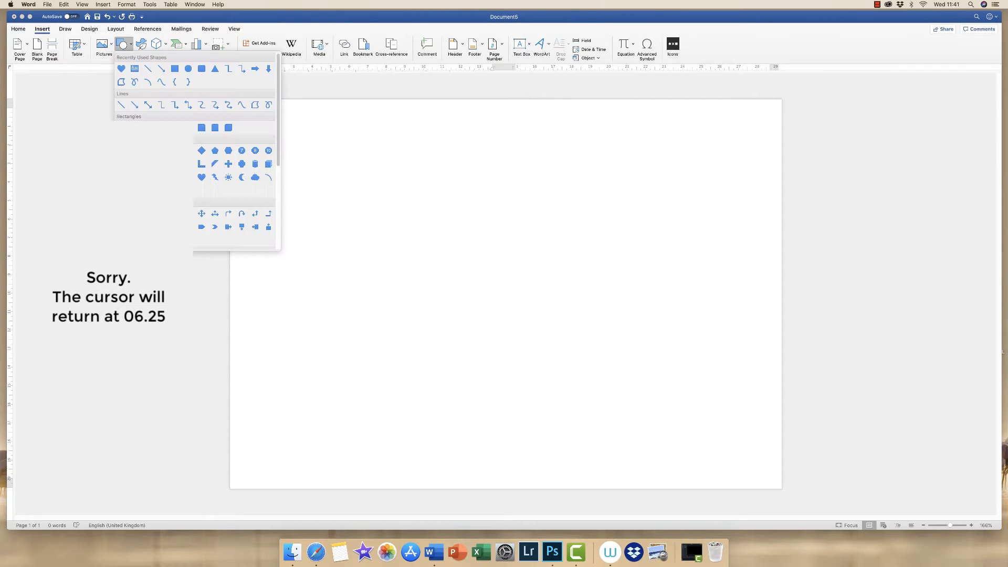
left_click(148, 69)
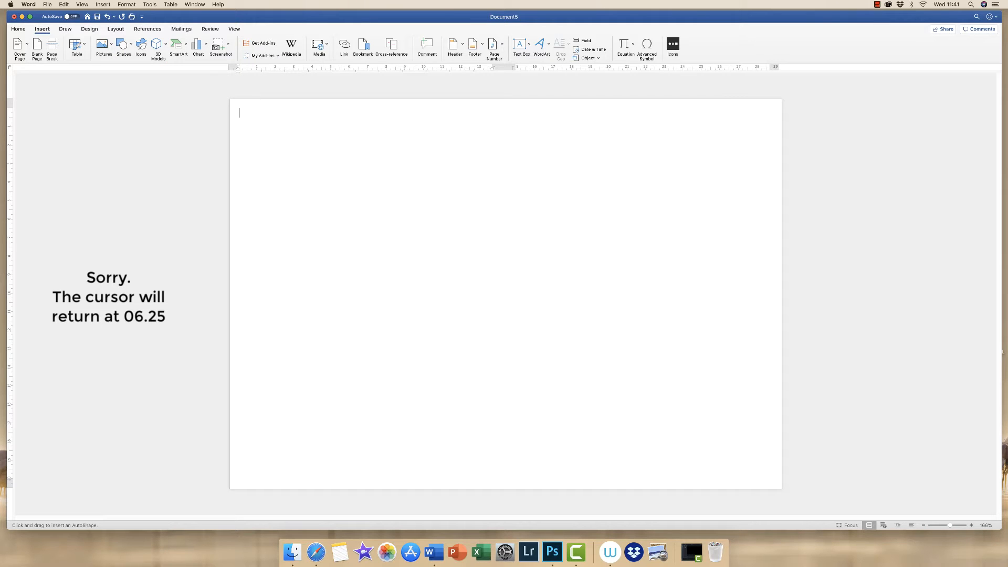
left_click_drag(502, 101, 503, 487)
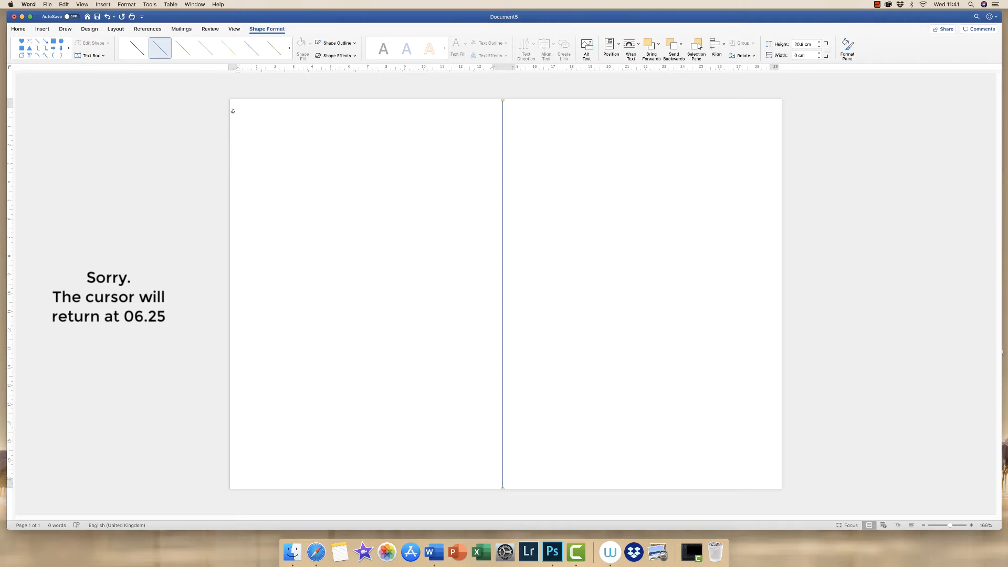
key("Right")
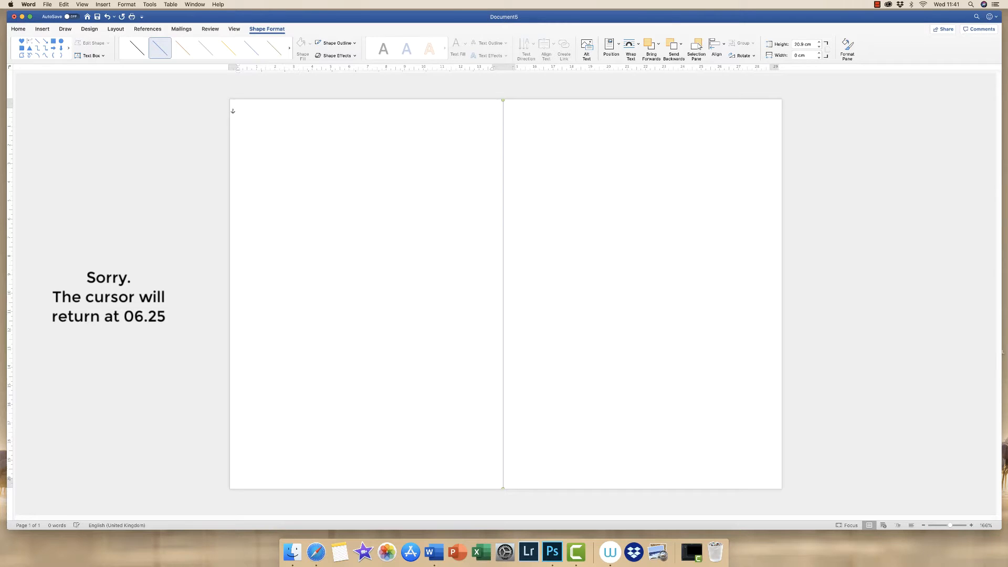
key("Right")
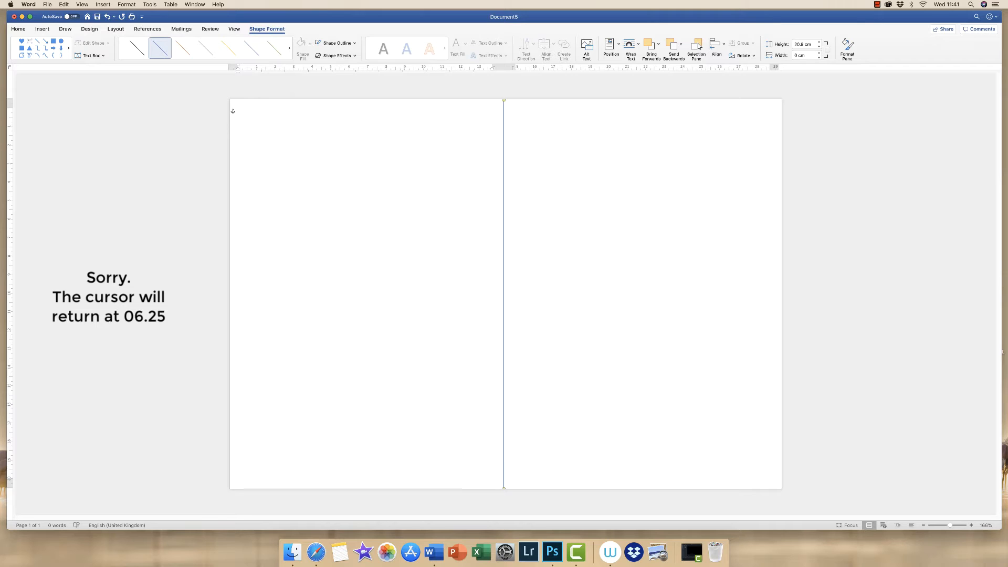
key("Right")
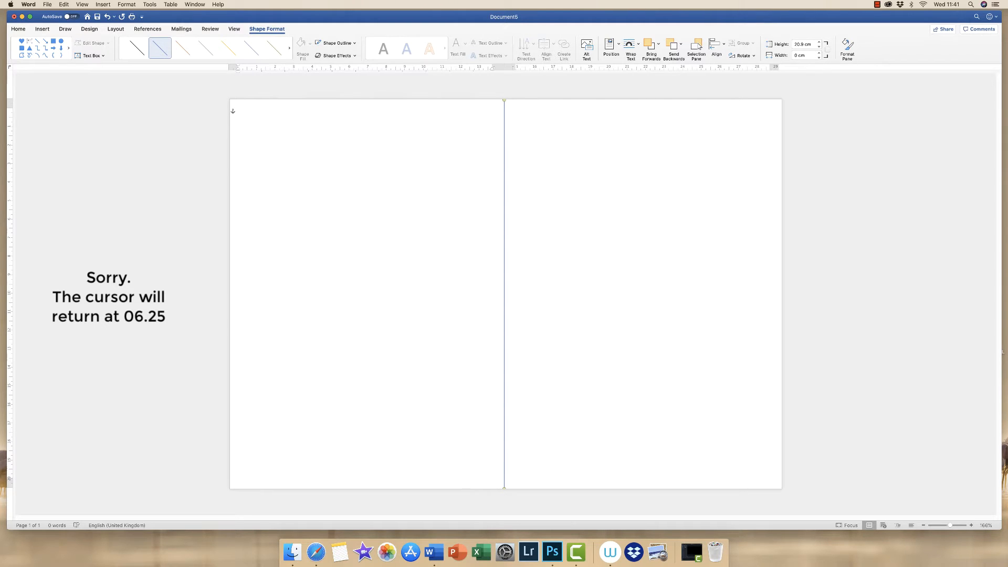
left_click(240, 112)
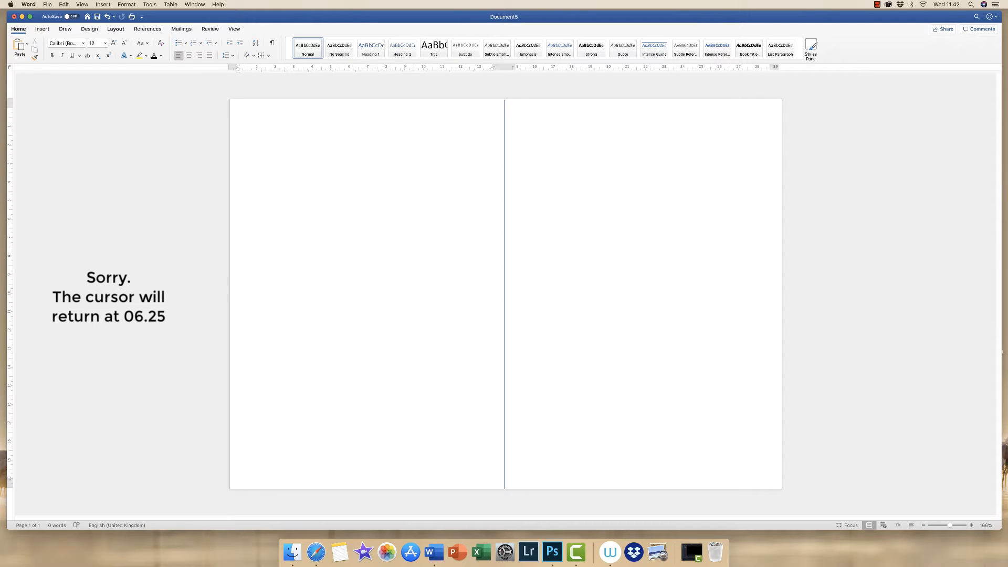
Step: Apply a mid-grey page colour and restore the dividing line to its full-height position on the page
left_click(116, 29)
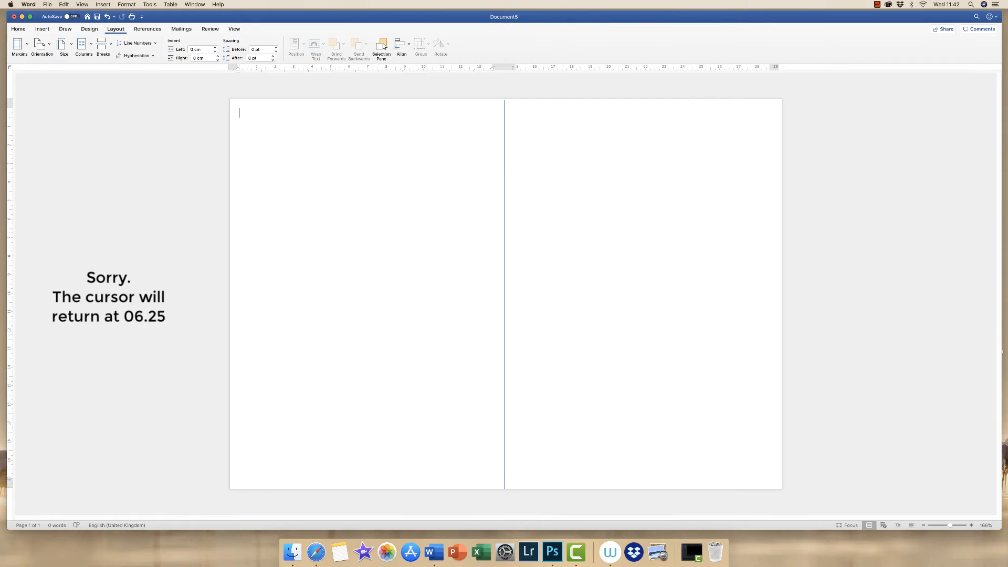
left_click(89, 29)
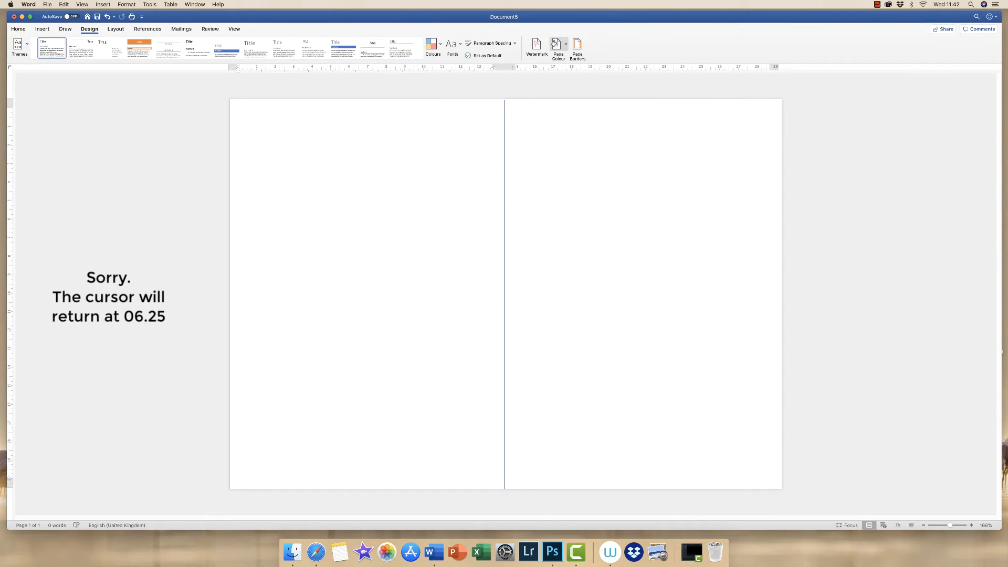
left_click(556, 44)
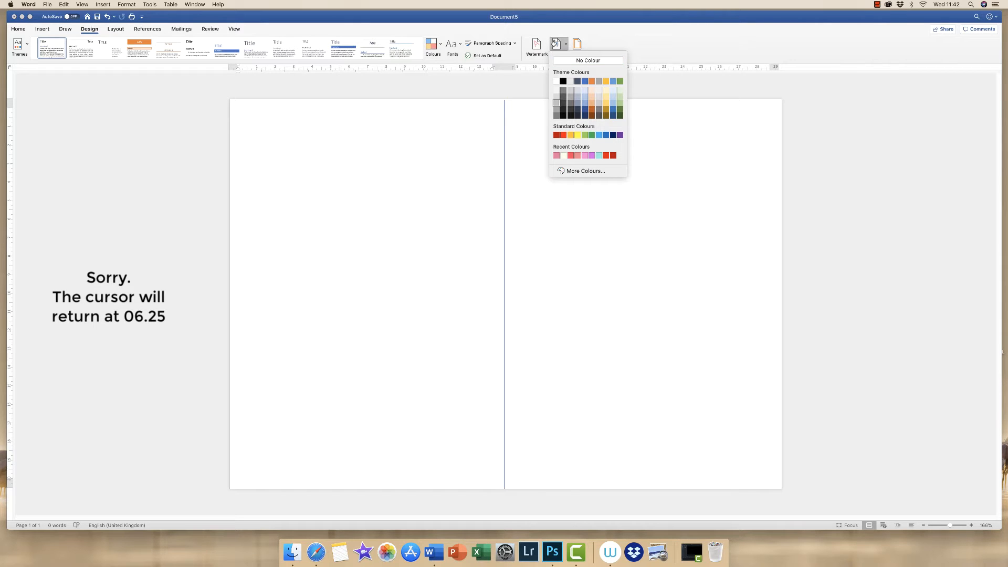
left_click(556, 109)
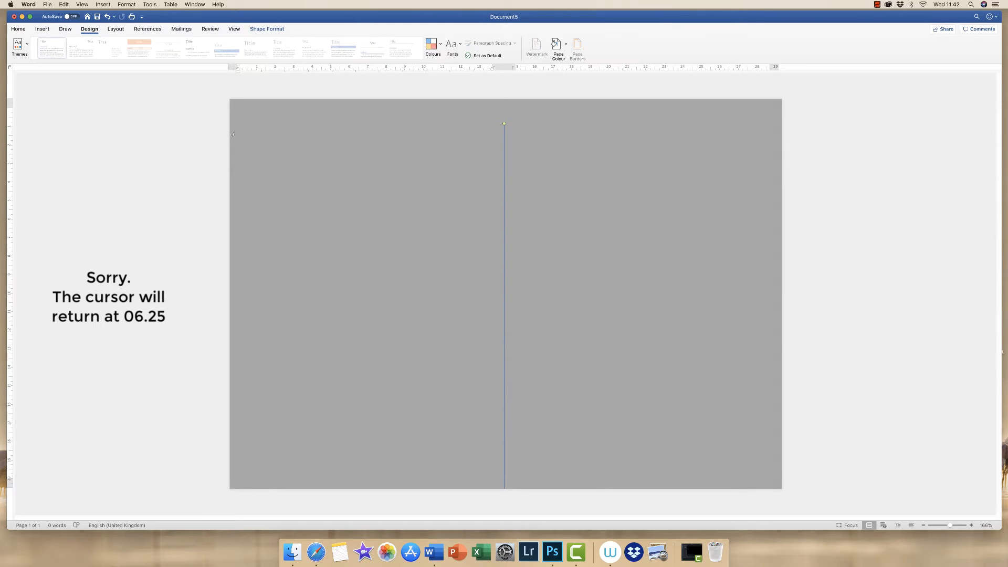
key("super+z")
left_click(239, 137)
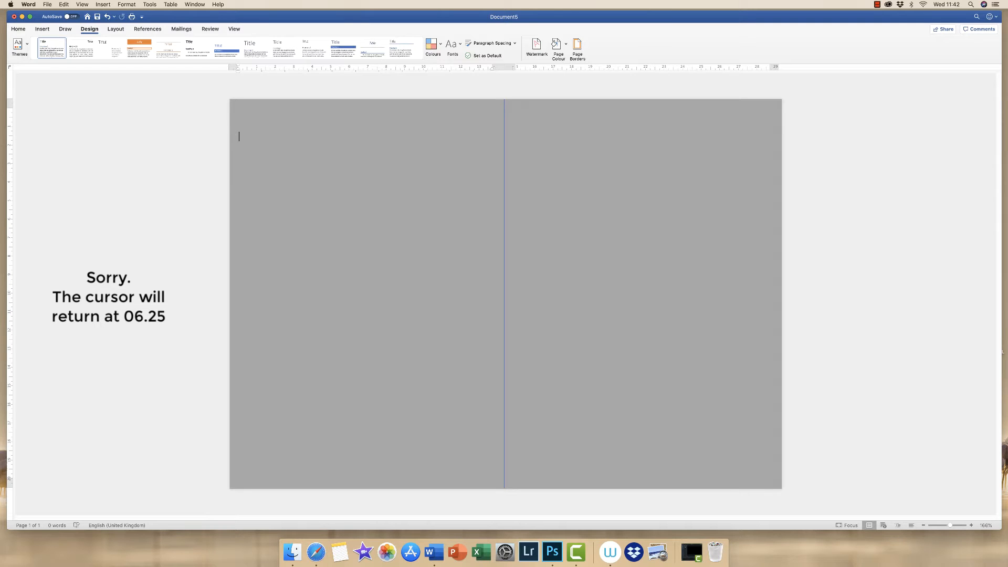
Step: Draw a rectangle about 21 cm high and 14.8 cm wide covering the left half of the page
left_click(42, 29)
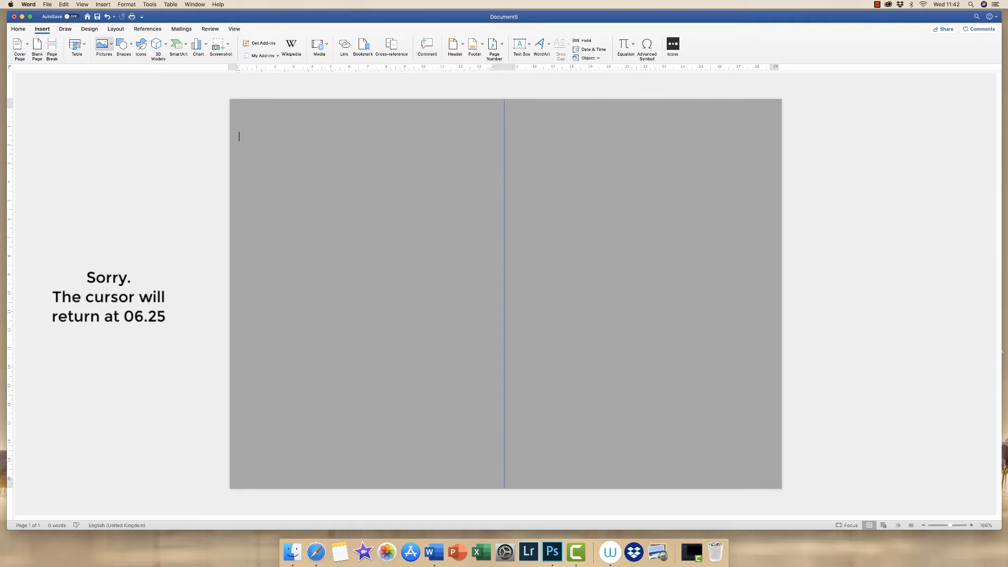
left_click(123, 46)
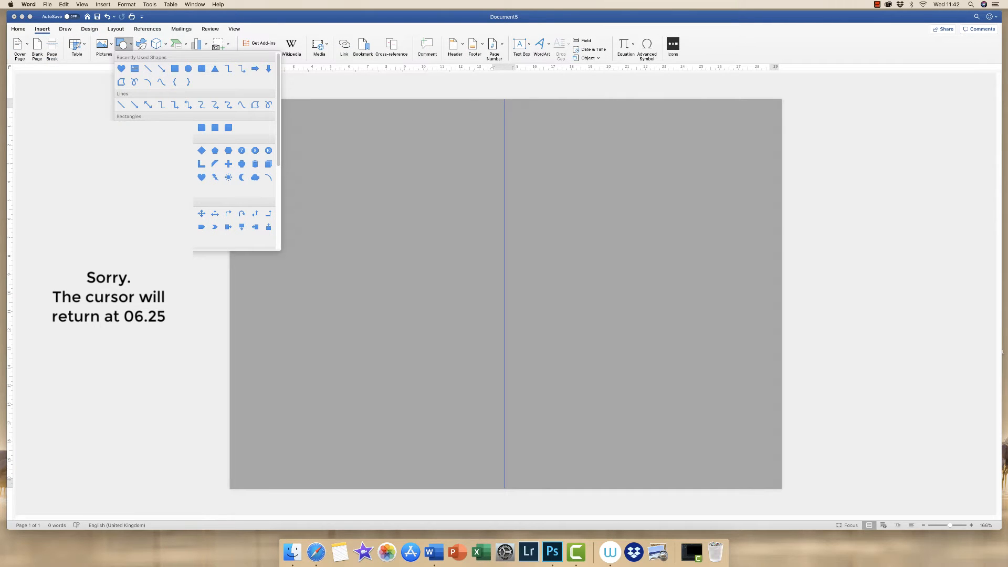
left_click(175, 69)
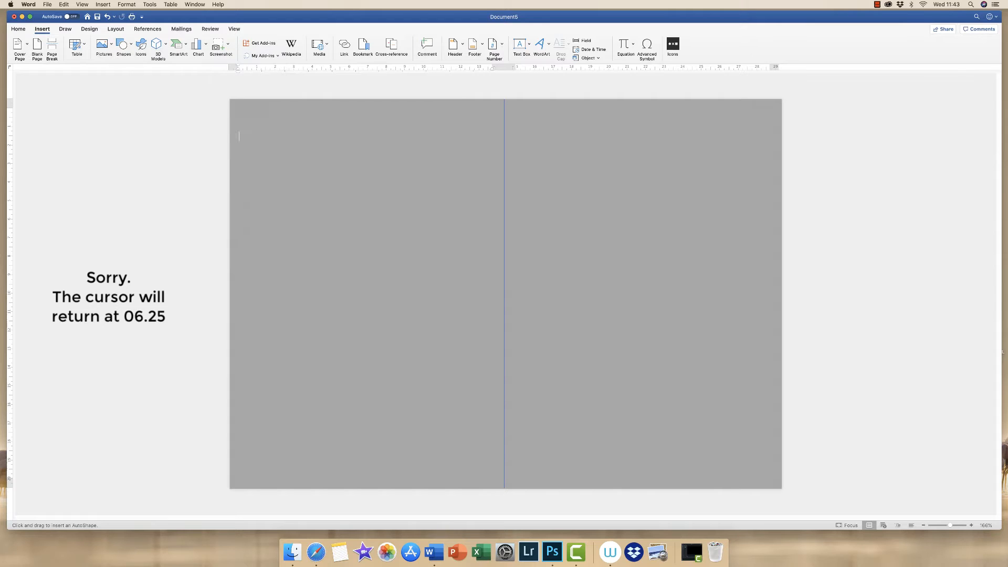
mouse_move(229, 99)
left_mouse_down()
mouse_move(414, 382)
mouse_move(486, 481)
mouse_move(504, 489)
left_mouse_up()
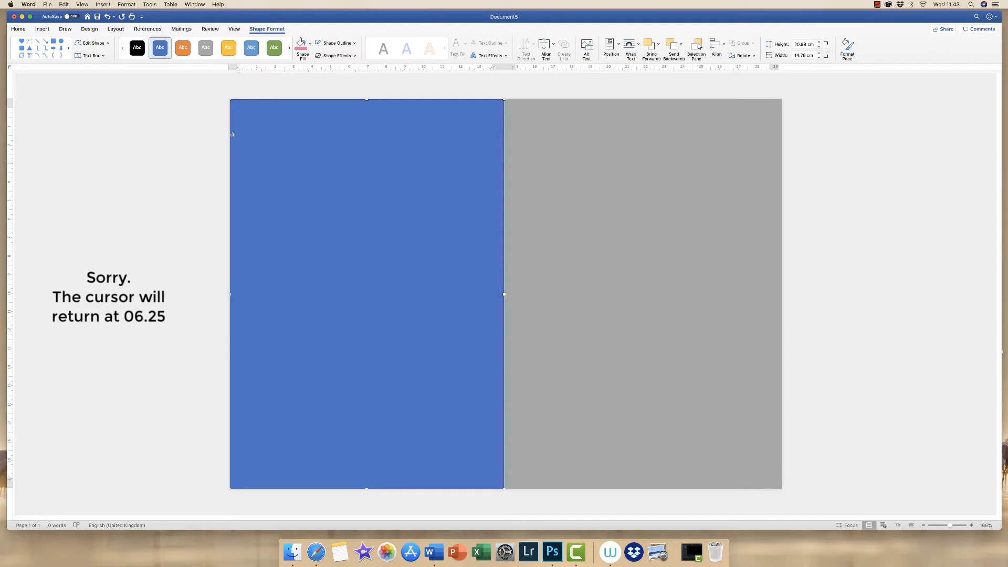
Step: Apply the white-filled preset shape style with a black outline to the rectangle covering the left half of the page
left_click(233, 135)
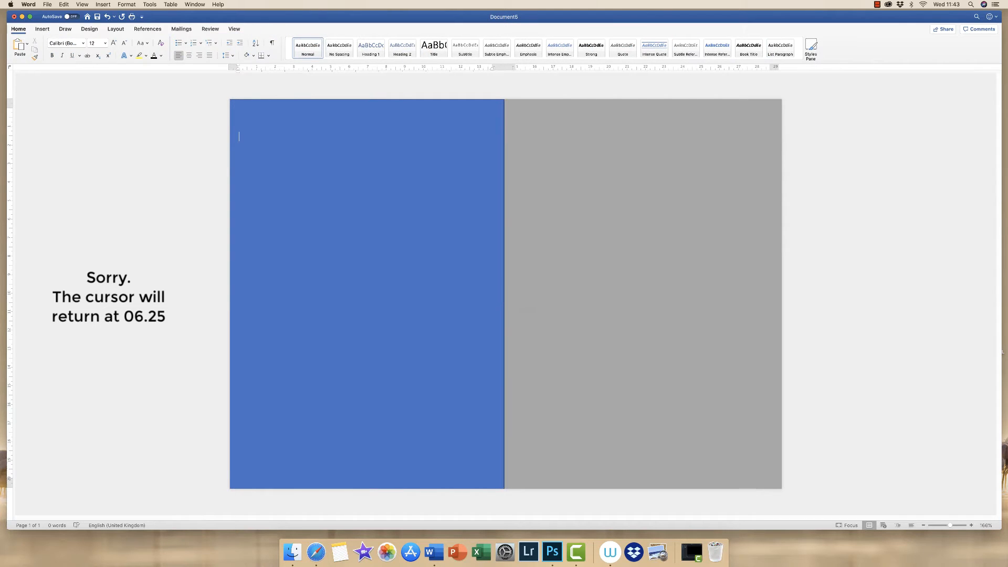
left_click(232, 134)
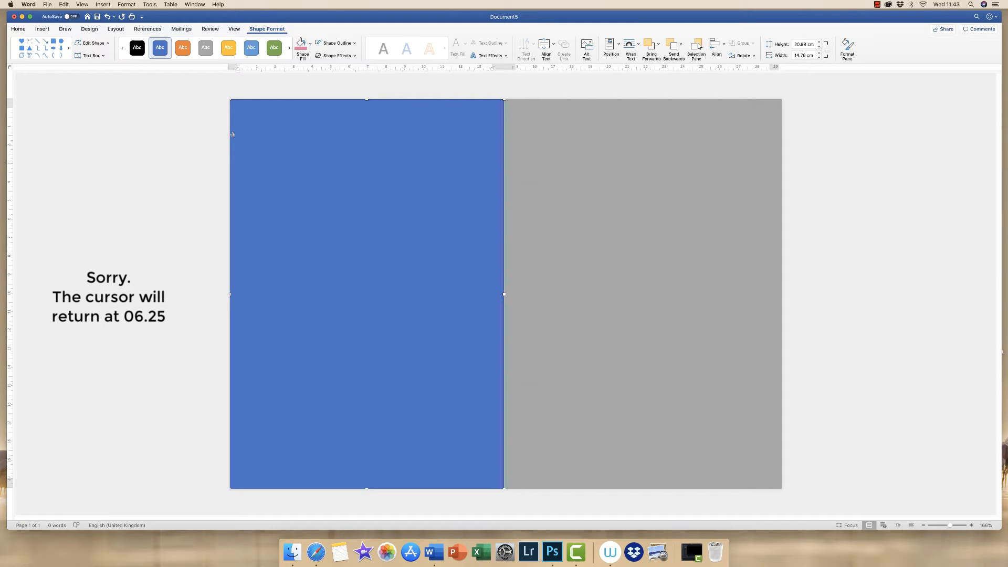
left_click(123, 48)
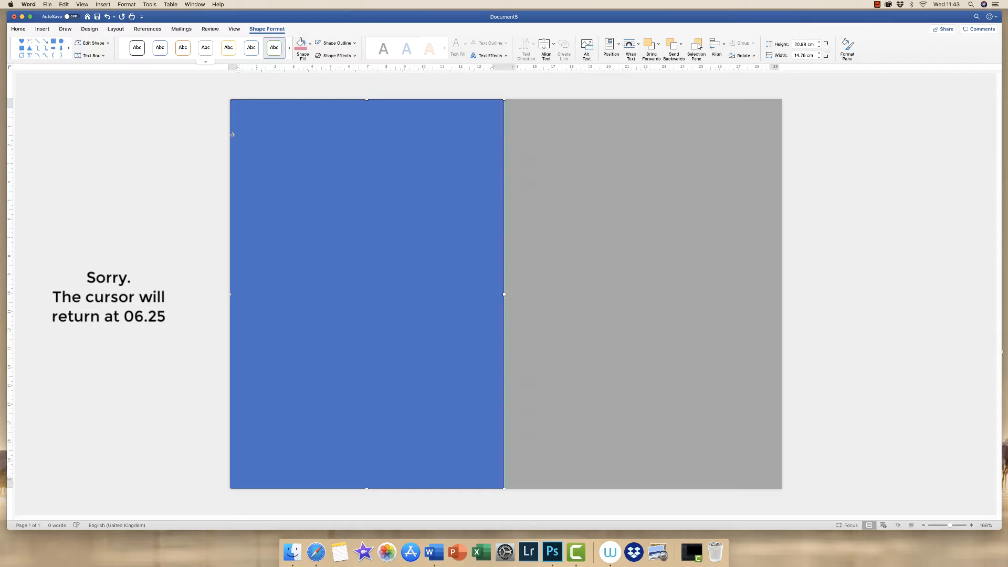
left_click(274, 48)
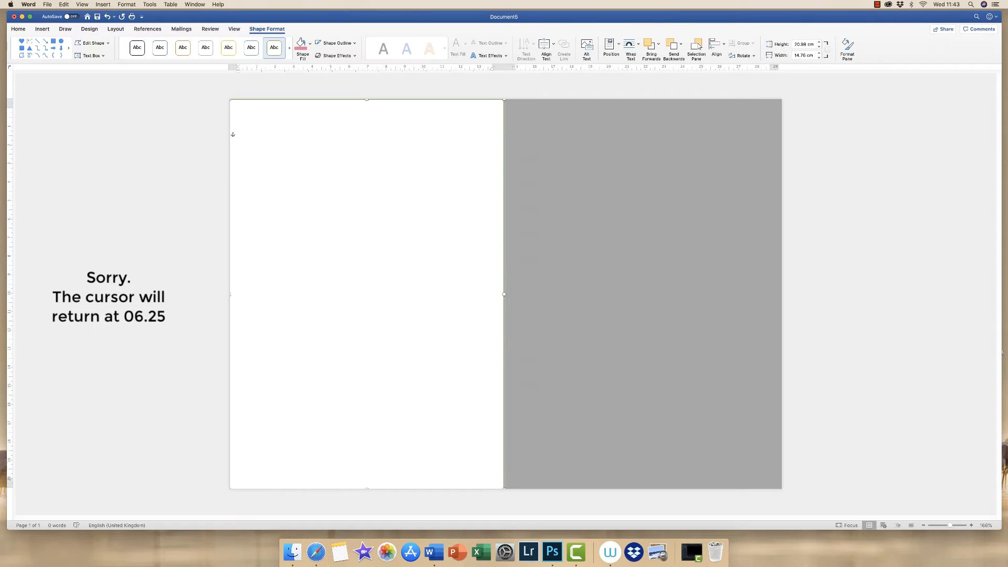
left_click(137, 48)
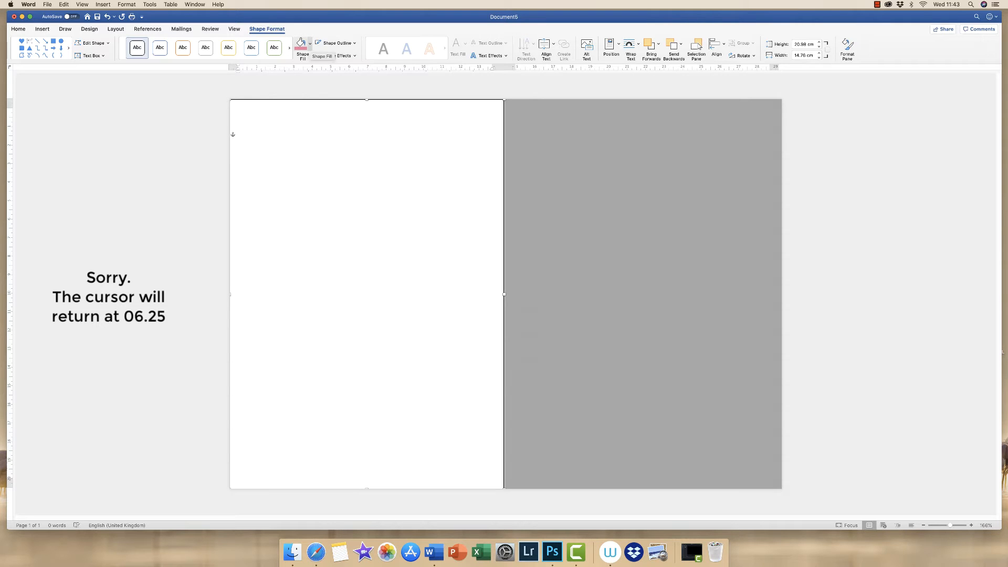
Step: Try a white fill and then no fill on the left-half rectangle
left_click(310, 43)
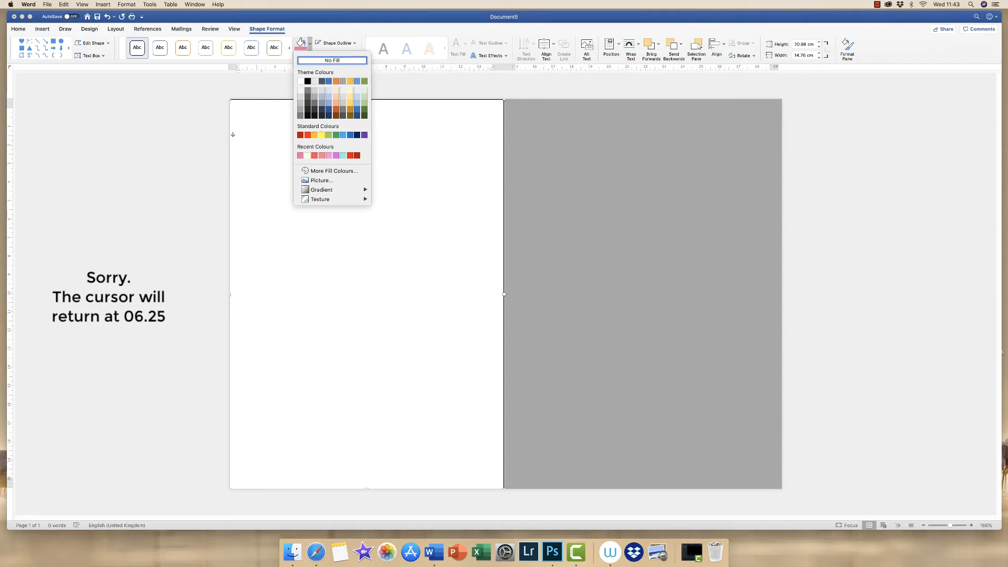
left_click(301, 81)
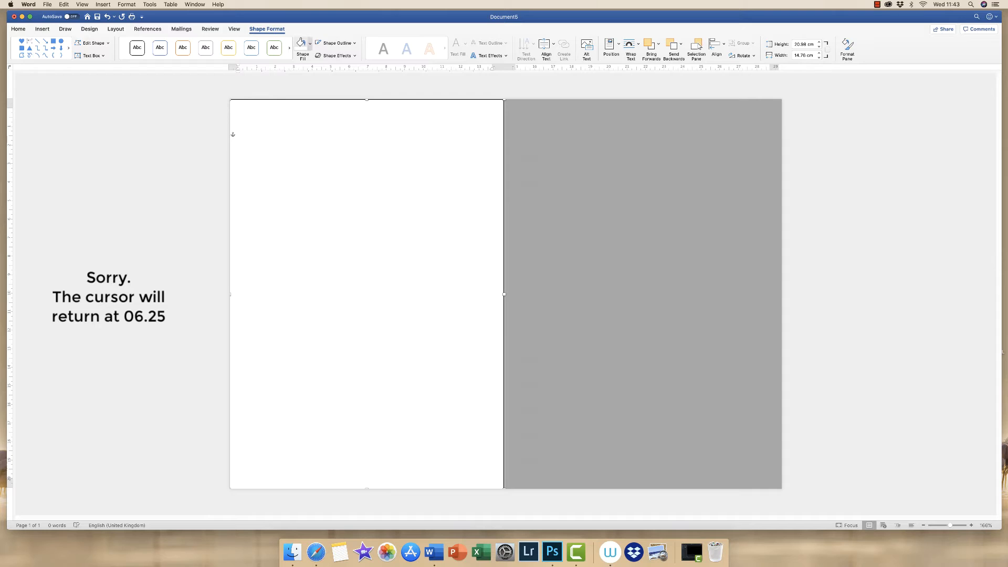
left_click(310, 43)
left_click(332, 61)
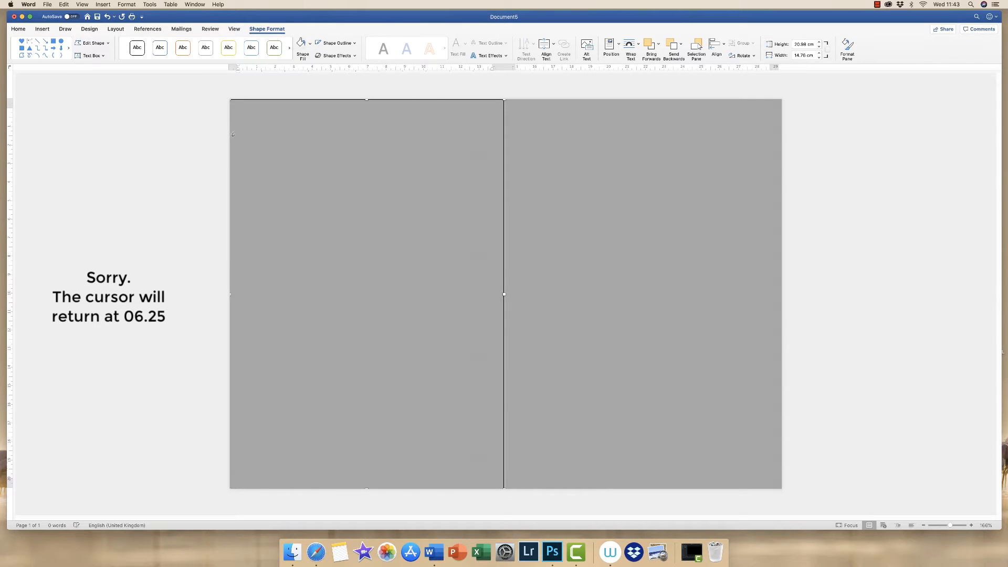
Step: Fill the left-half rectangle with white, remove its outline and deselect it
left_click(310, 43)
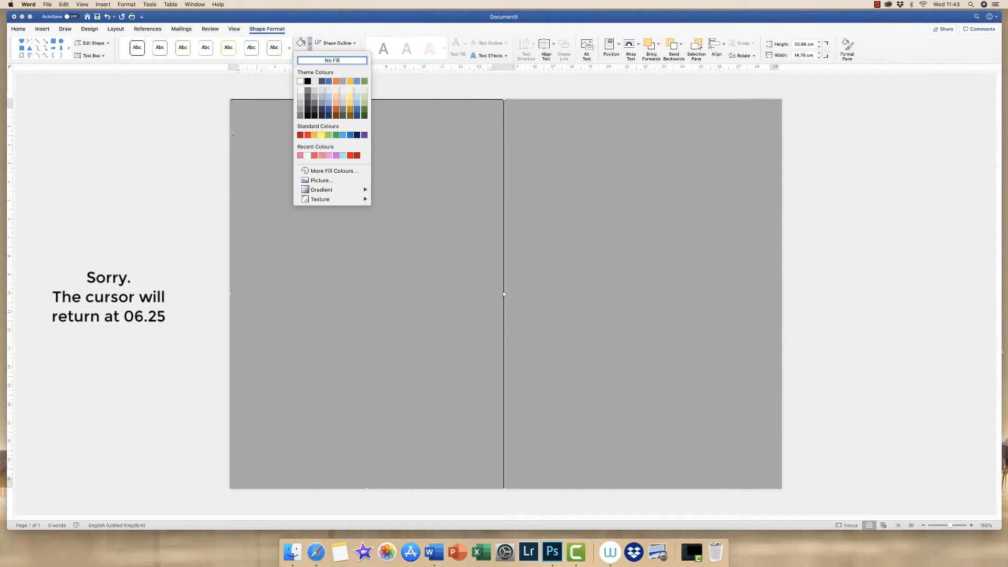
left_click(300, 81)
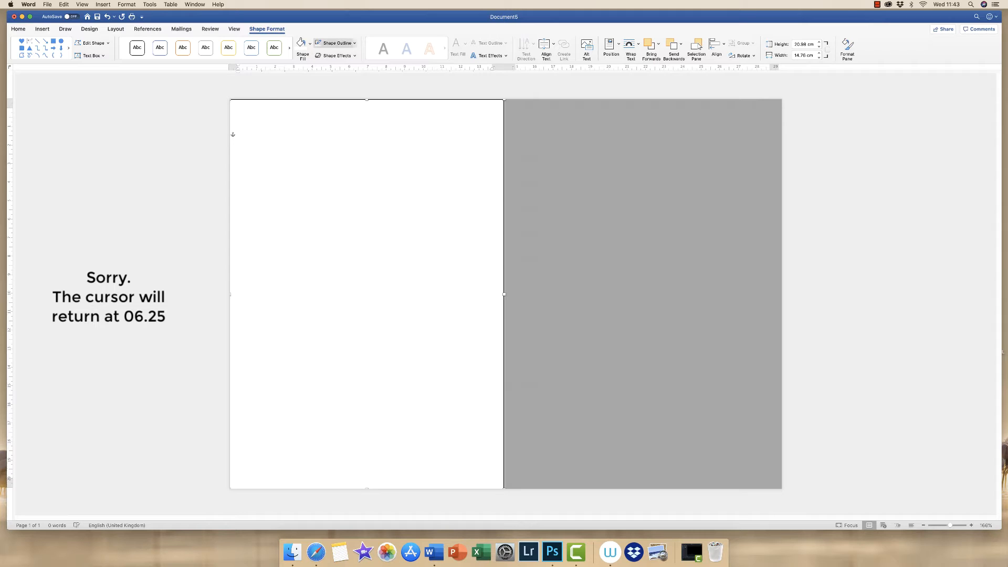
left_click(354, 43)
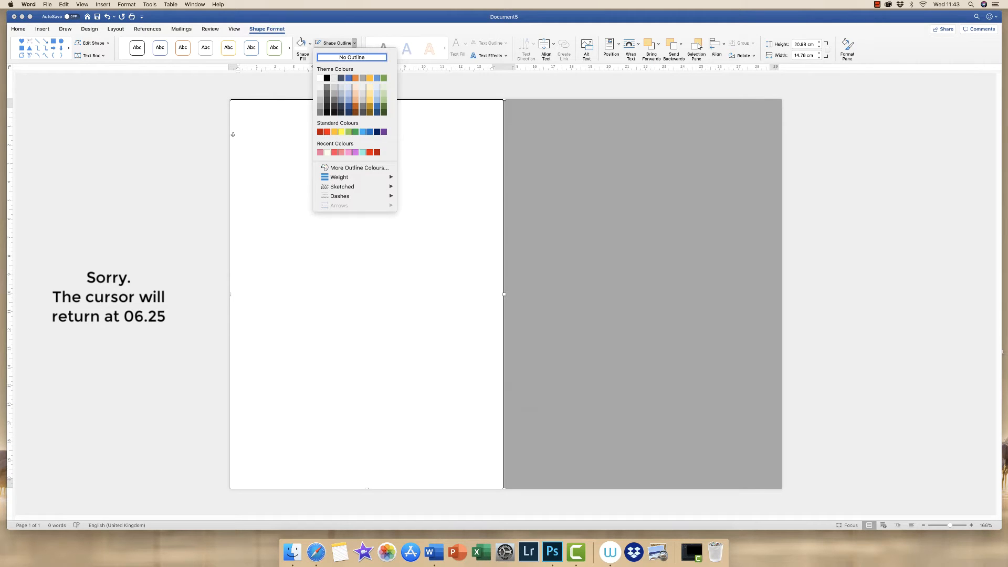
left_click(352, 58)
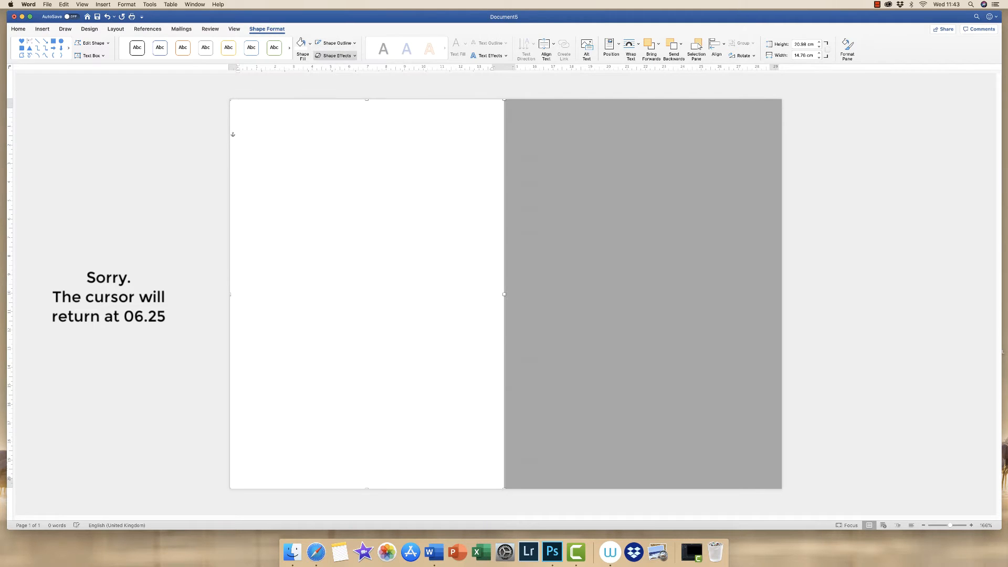
left_click(240, 135)
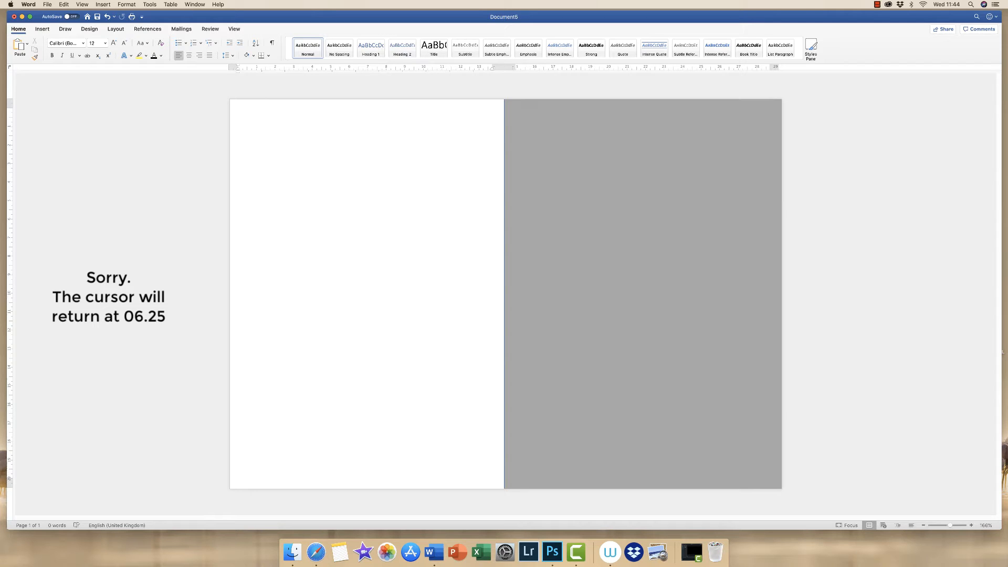
Step: Draw a text box about 2.1 cm high and 9.1 cm wide near the top of the grey right half and enter "Happy"
left_click_drag(950, 525, 951, 524)
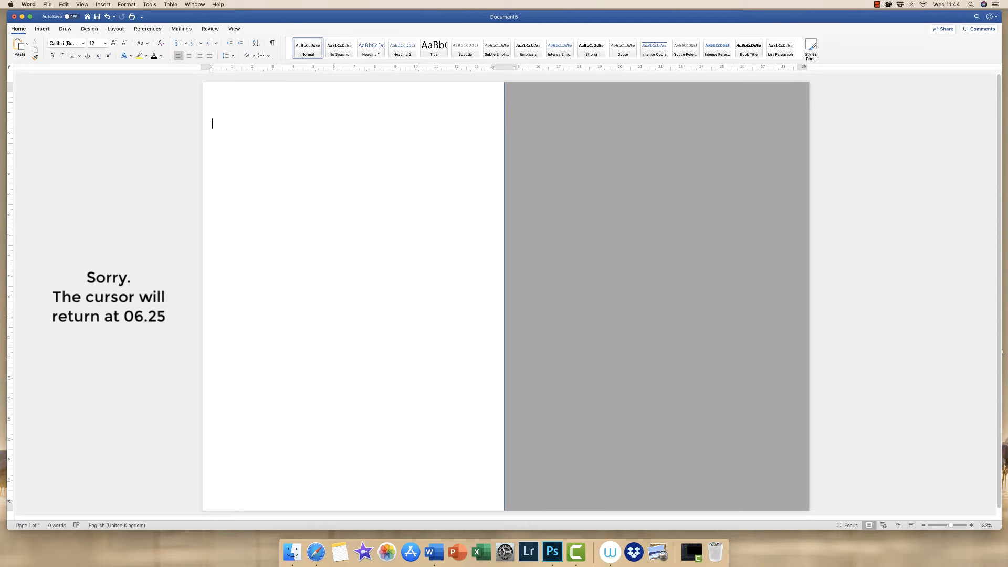
left_click(42, 29)
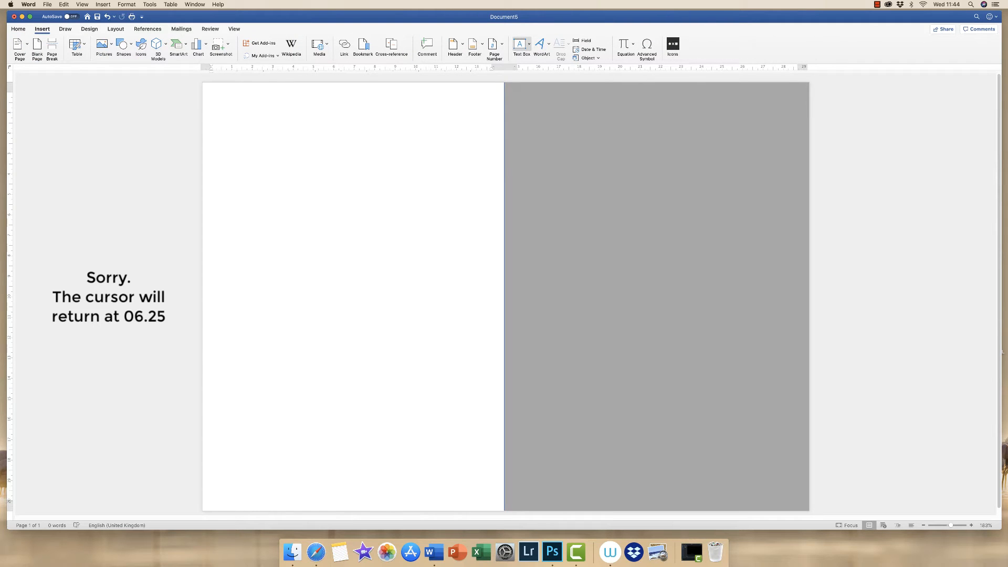
left_click(529, 44)
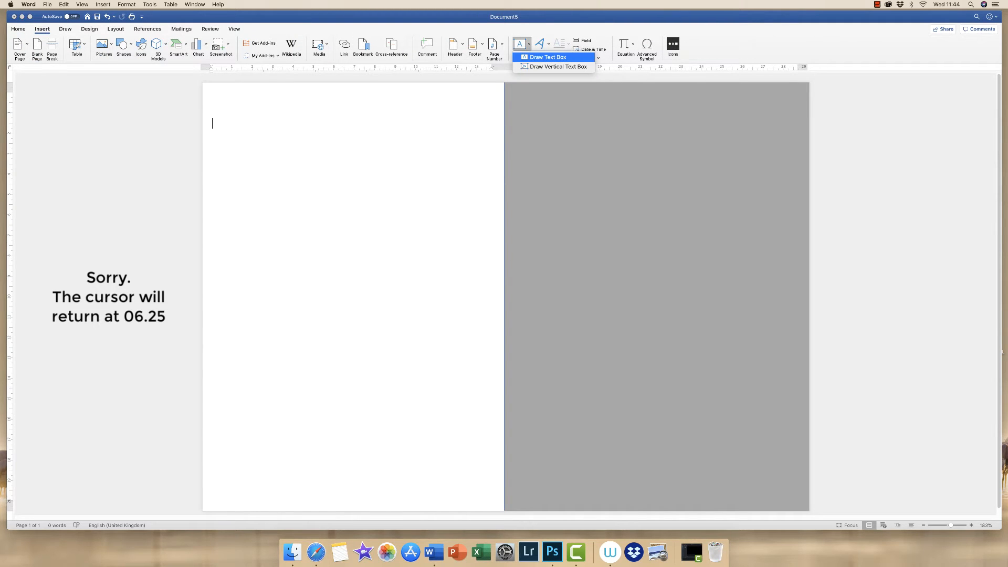
left_click(548, 57)
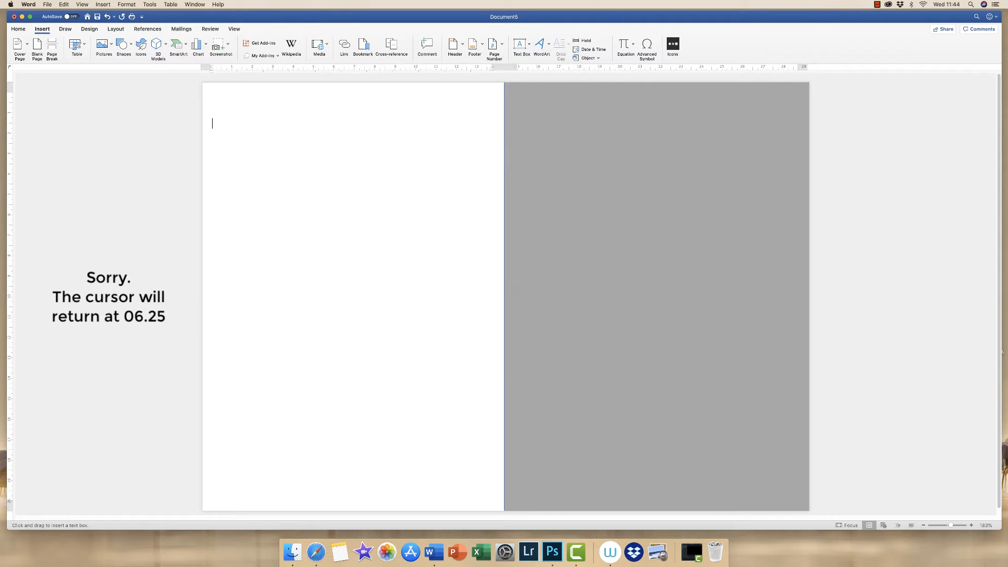
left_click_drag(570, 120, 755, 163)
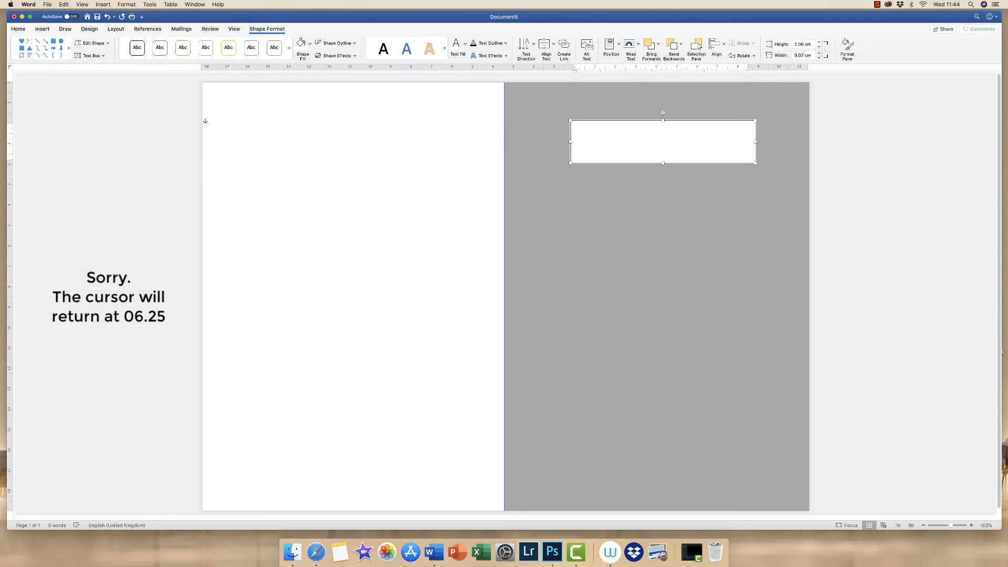
type("Happy")
Step: Centre the word "Happy" within its text box
left_click(42, 30)
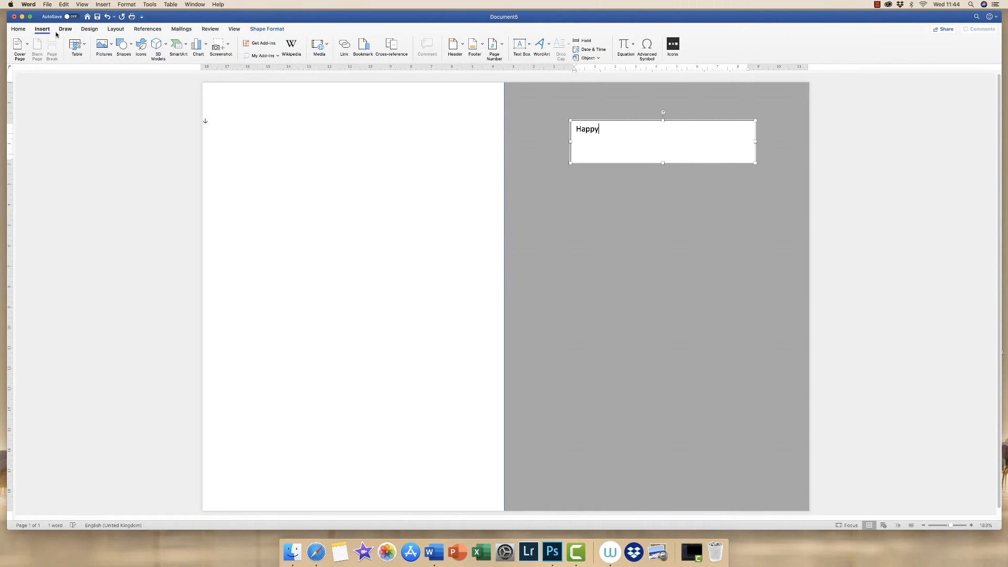
left_click(20, 30)
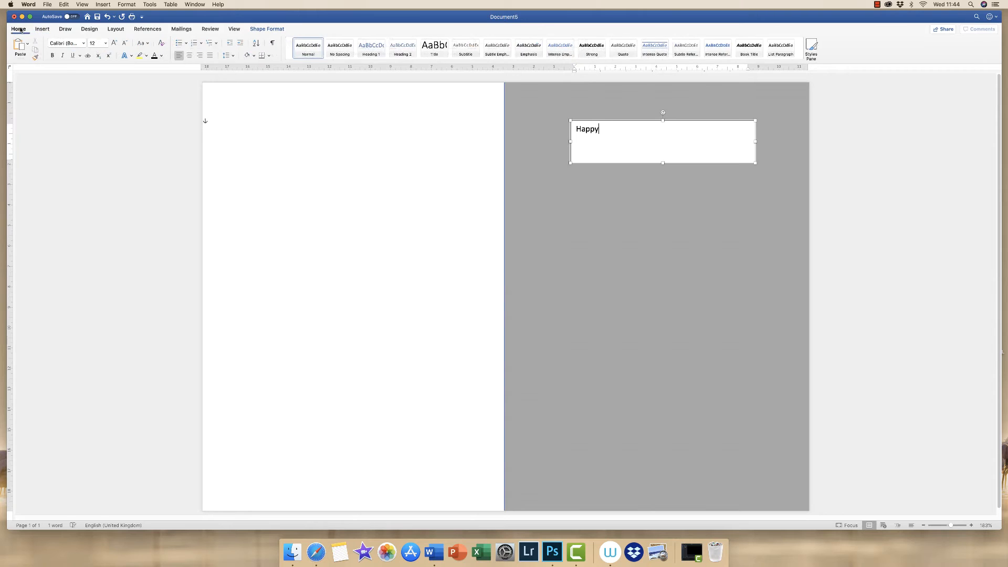
left_click(190, 56)
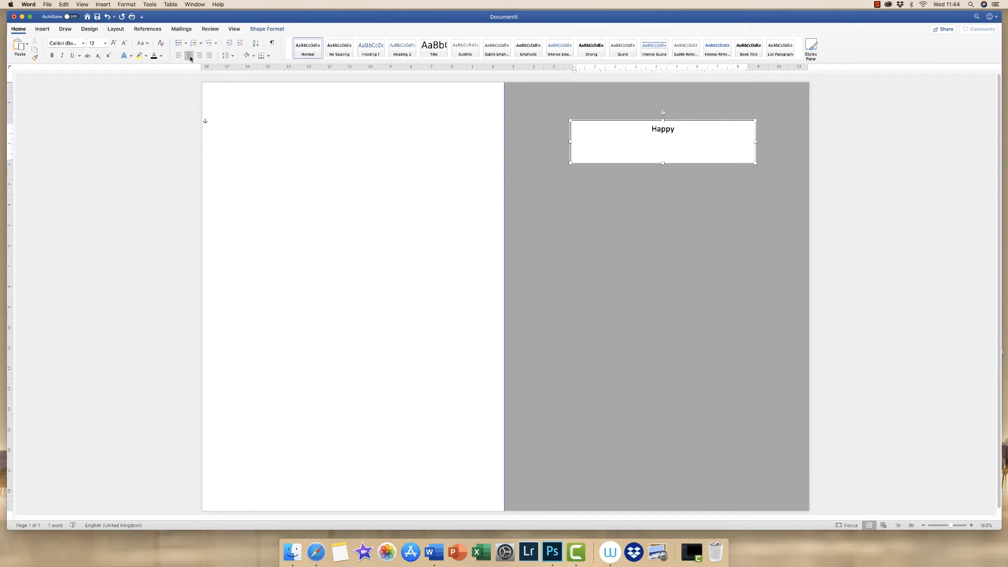
Step: Enlarge the word "Happy" to 36 pt
left_click(114, 44)
left_click(114, 44)
left_click_drag(674, 129, 651, 131)
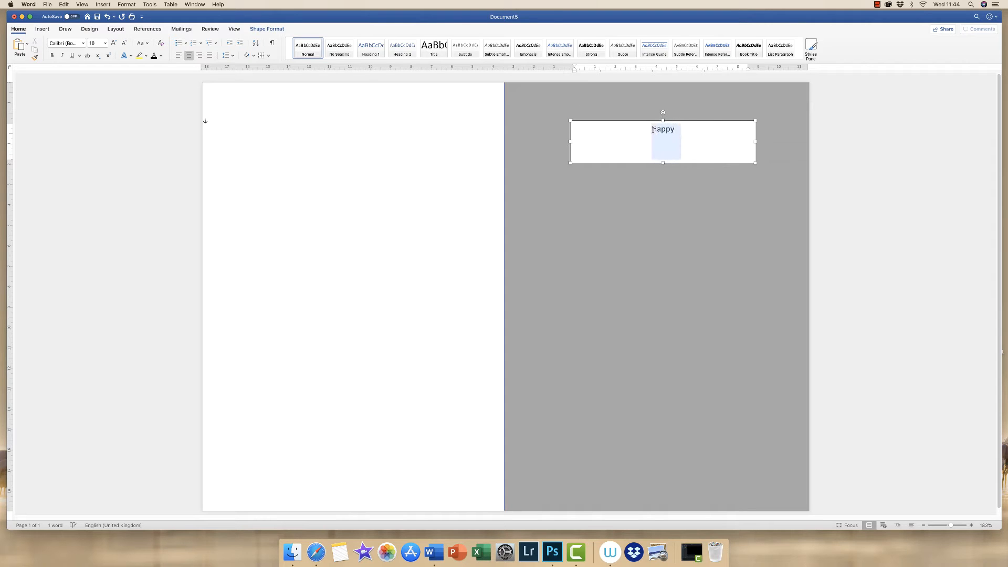
left_click(113, 44)
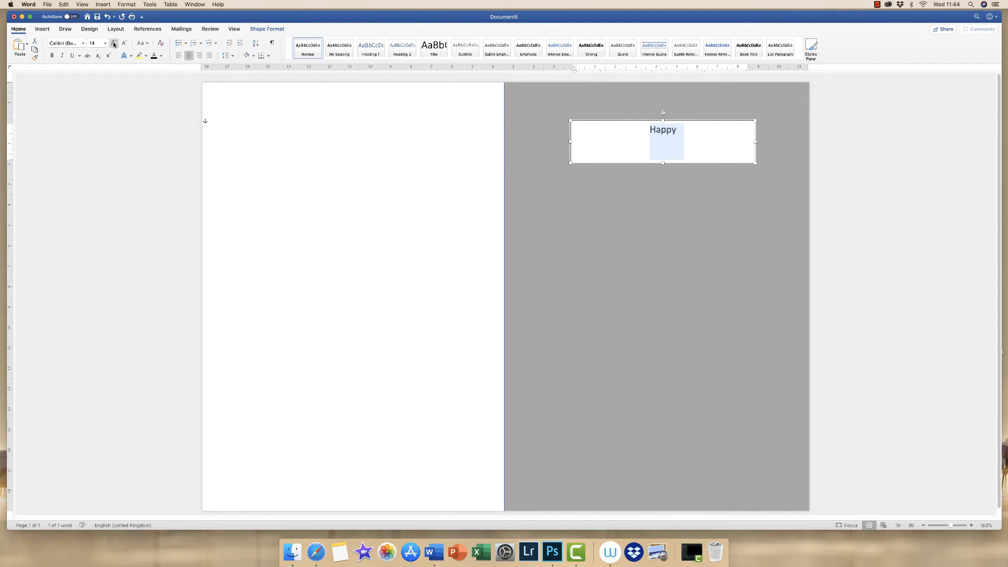
left_click(113, 44)
left_click(114, 44)
left_click(114, 44)
left_click(113, 45)
left_click(114, 44)
left_click(113, 44)
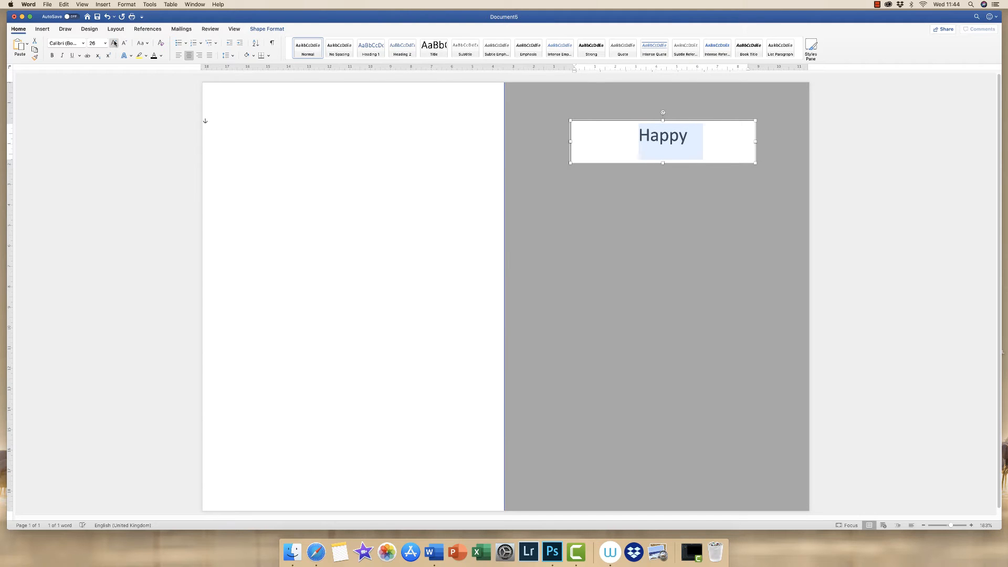
left_click(113, 44)
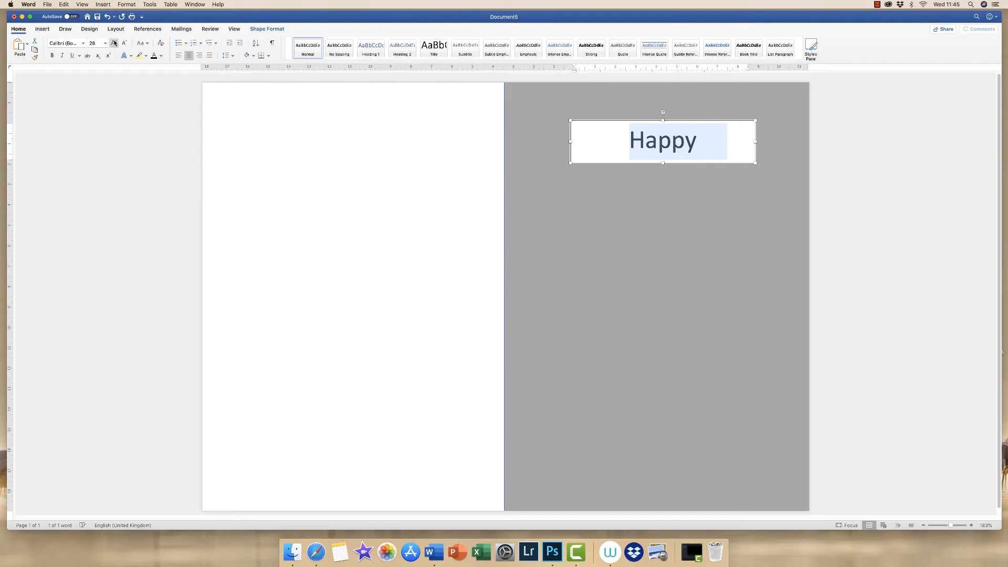
Step: Change the font of "Happy" to Dover Heights and increase its size to 48 pt
left_click(82, 44)
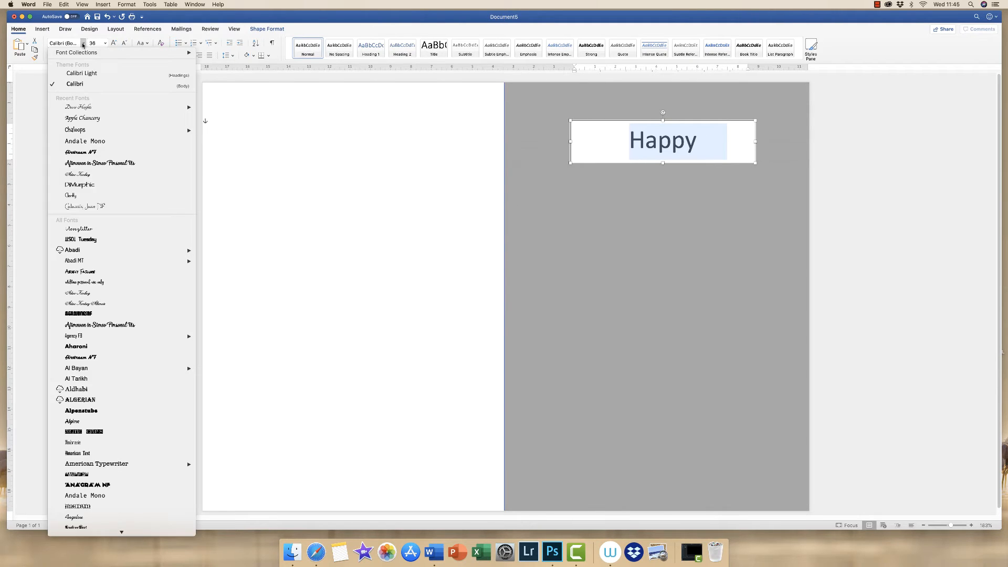
left_click(80, 106)
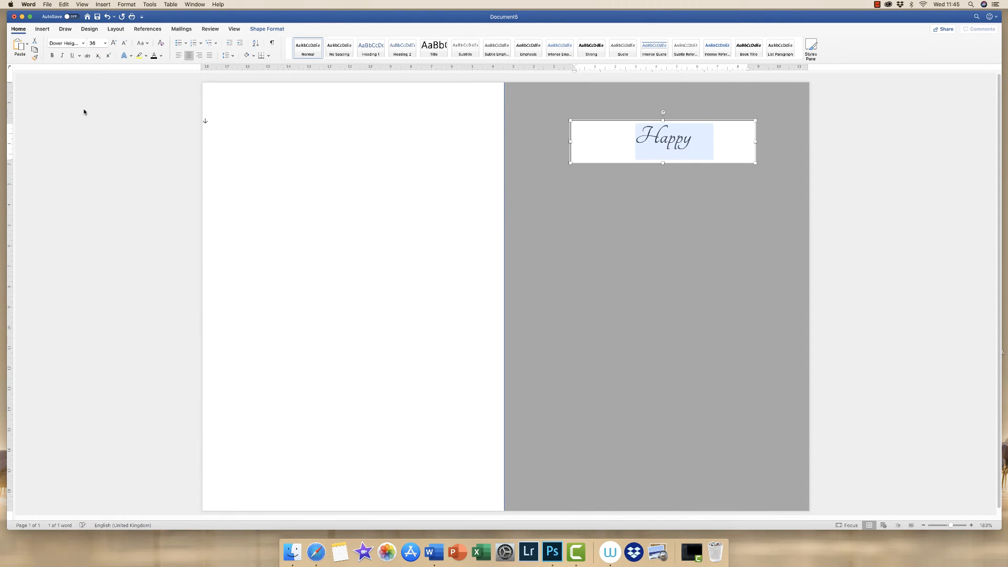
left_click(114, 43)
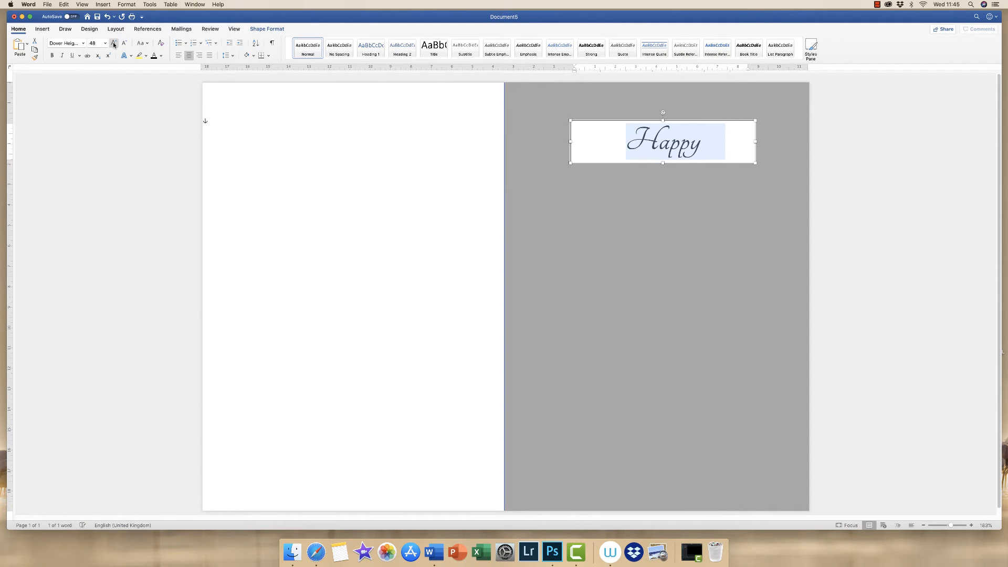
left_click(608, 188)
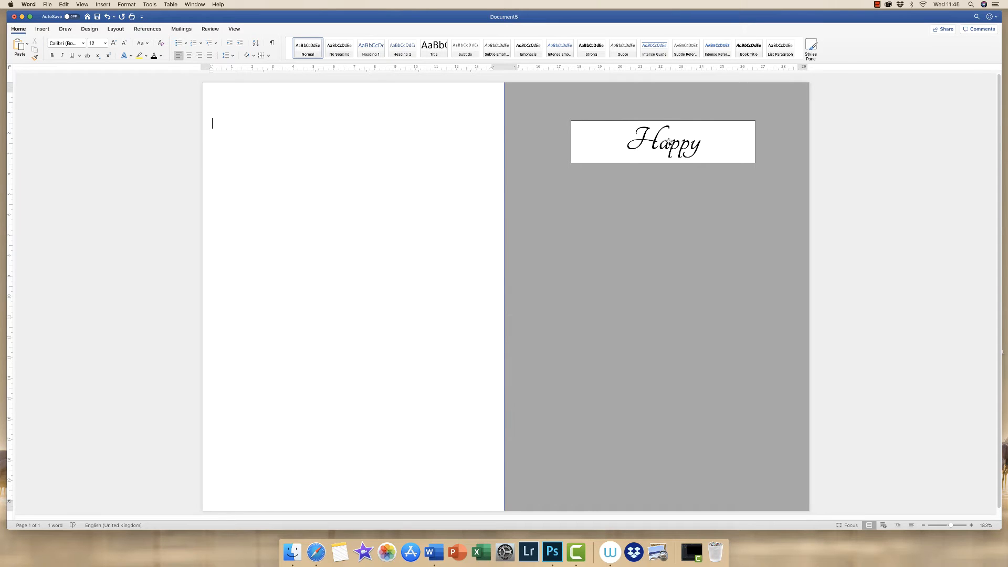
Step: Remove the fill and outline of the "Happy" text box
left_click(655, 145)
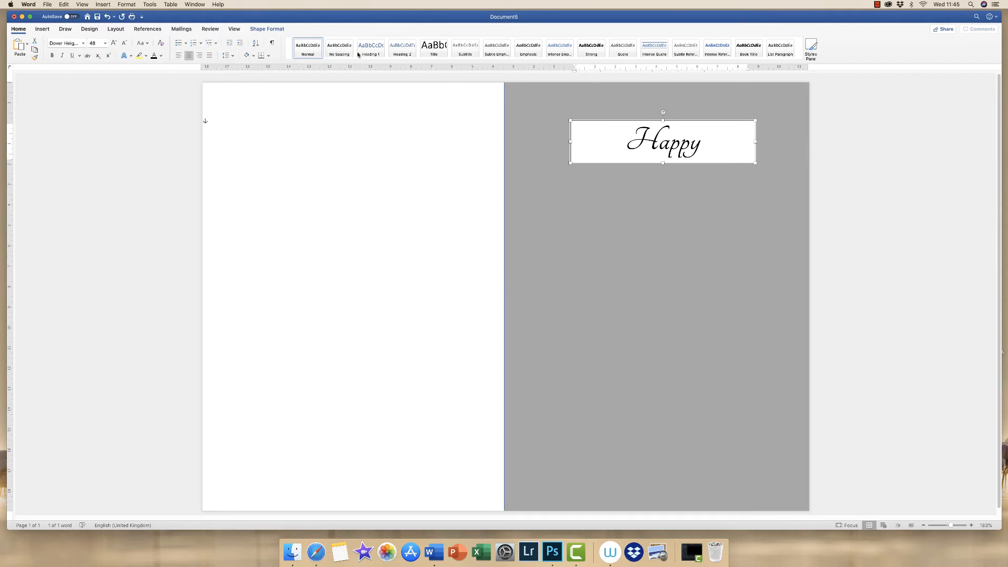
left_click(268, 29)
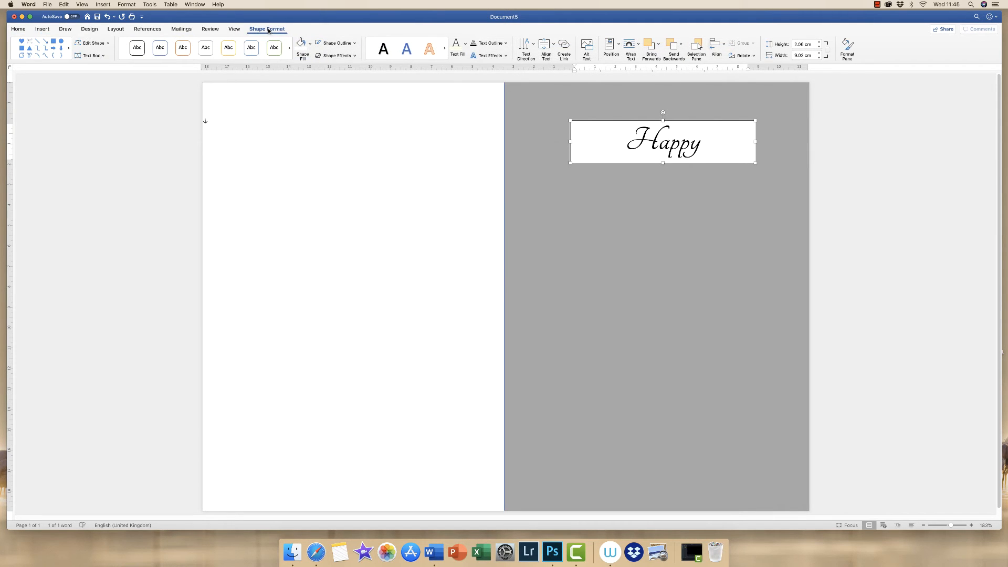
left_click(310, 47)
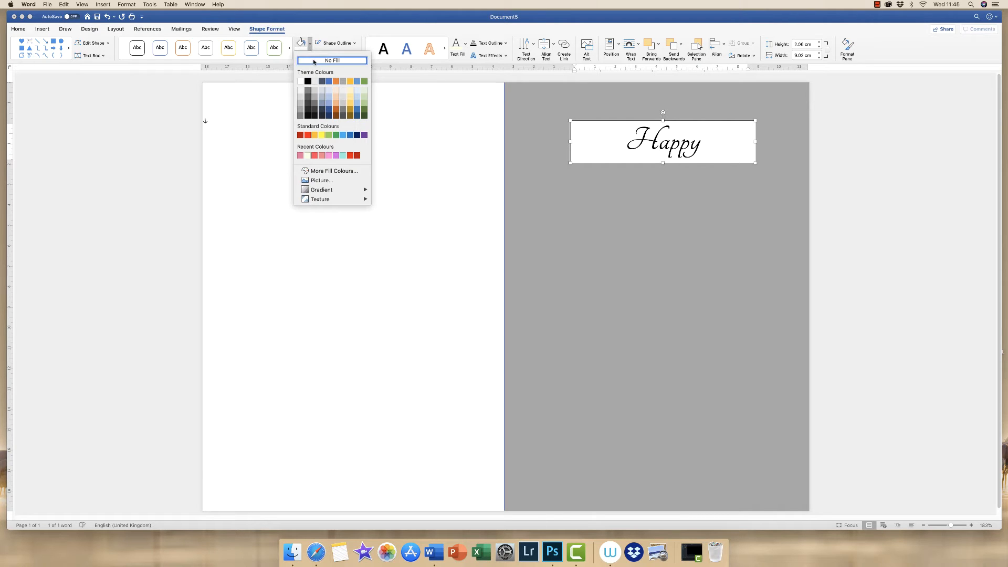
left_click(315, 61)
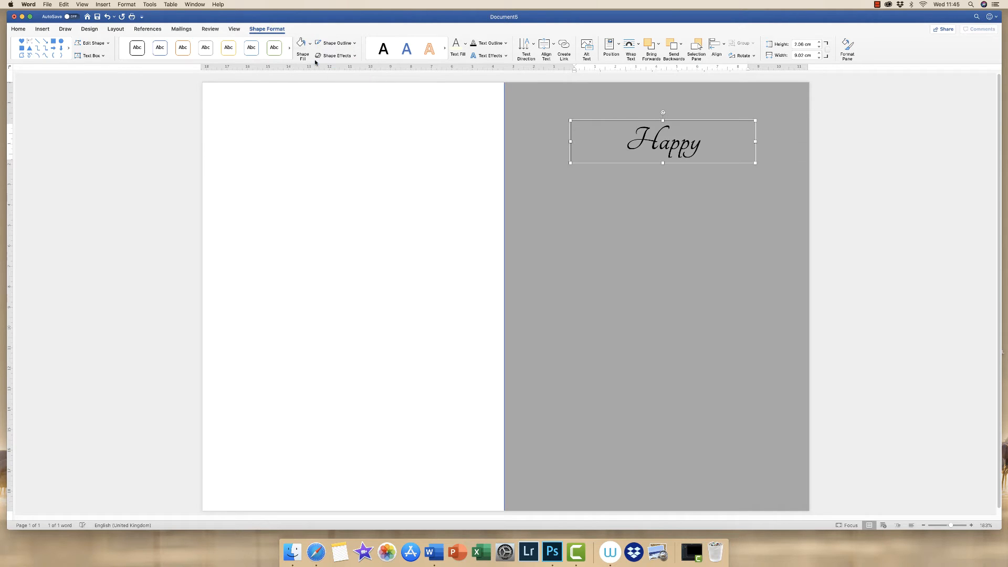
left_click(355, 45)
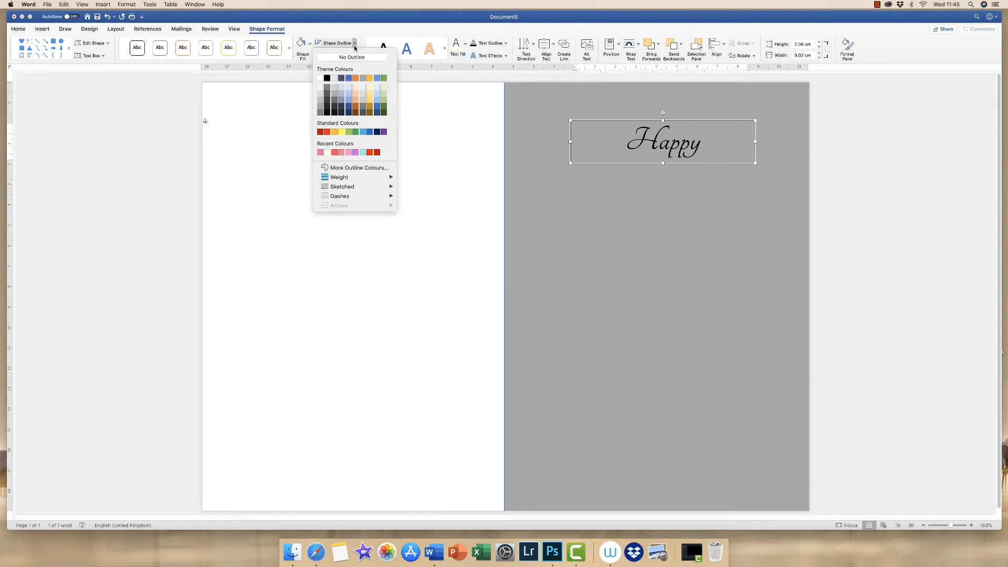
left_click(344, 57)
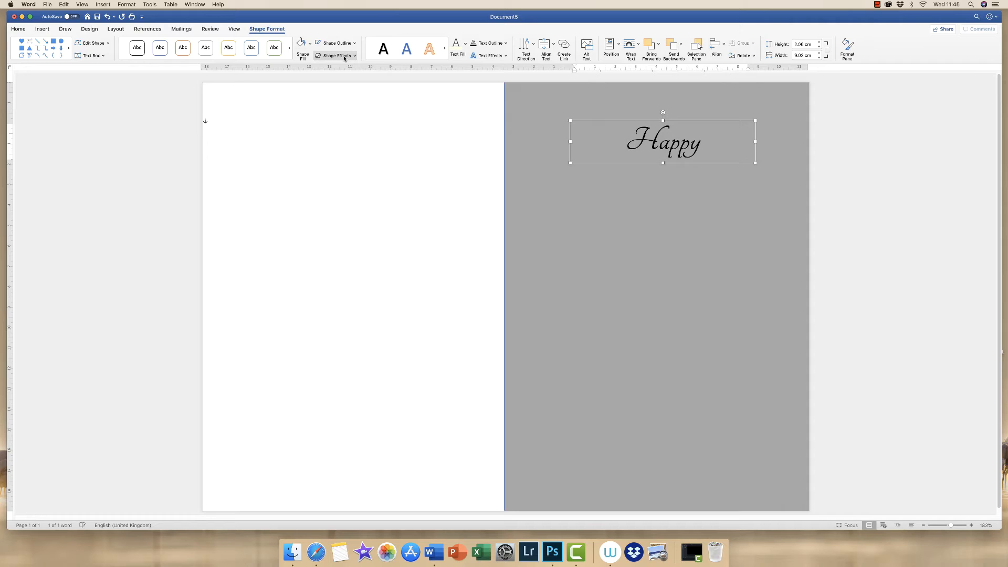
Step: Narrow the "Happy" text box to about 4.6 cm wide and position it near the top centre of the grey front
left_click(870, 196)
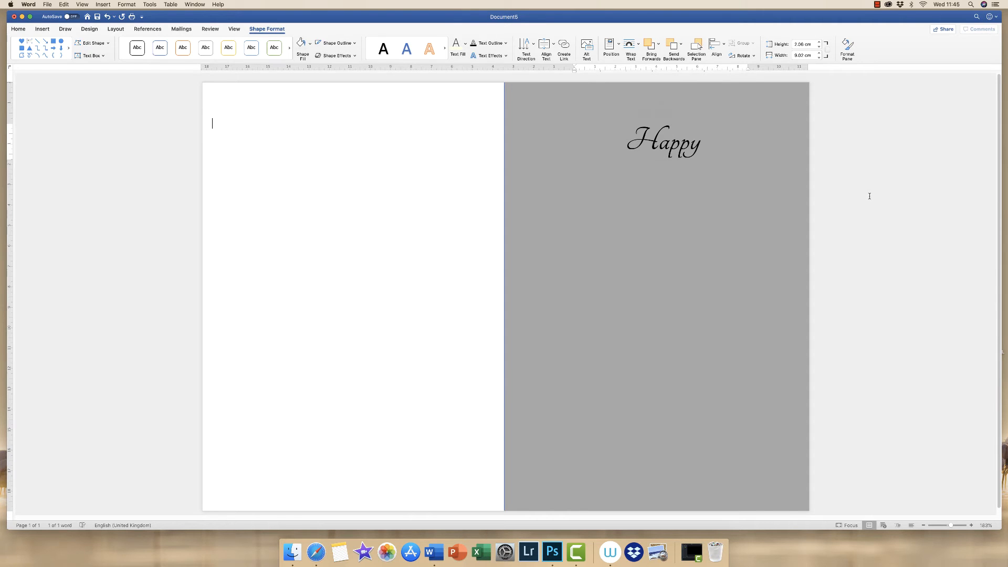
left_click(668, 143)
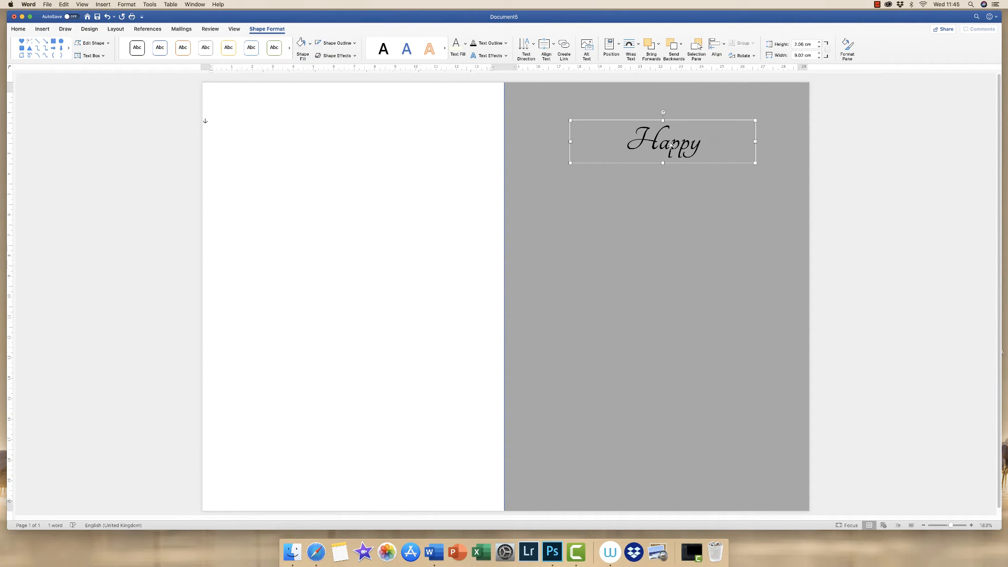
left_click_drag(571, 141, 672, 139)
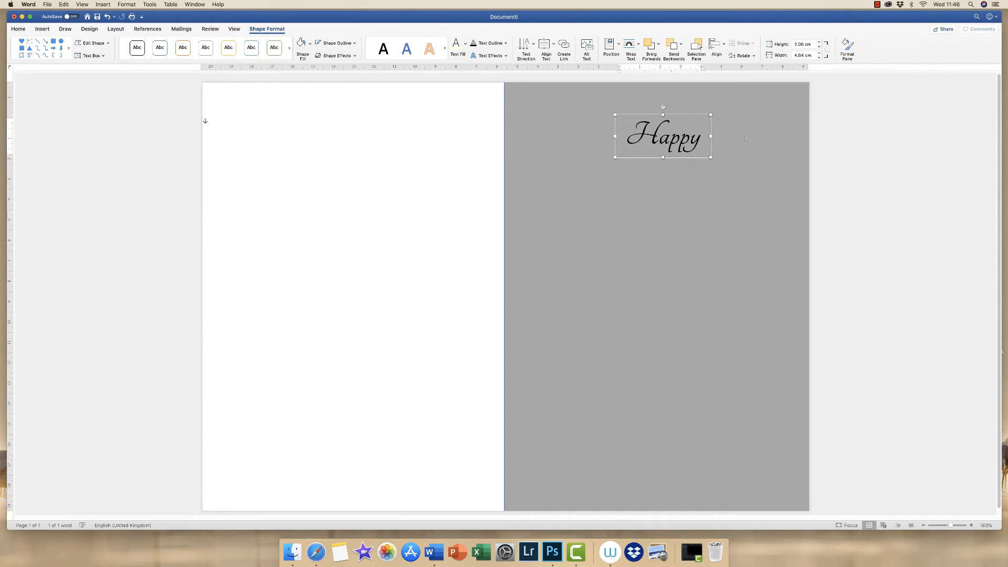
mouse_move(668, 139)
left_mouse_down()
mouse_move(651, 139)
mouse_move(671, 139)
left_mouse_up()
Step: Duplicate the "Happy" text box and place the copy directly beneath the original
left_click(21, 30)
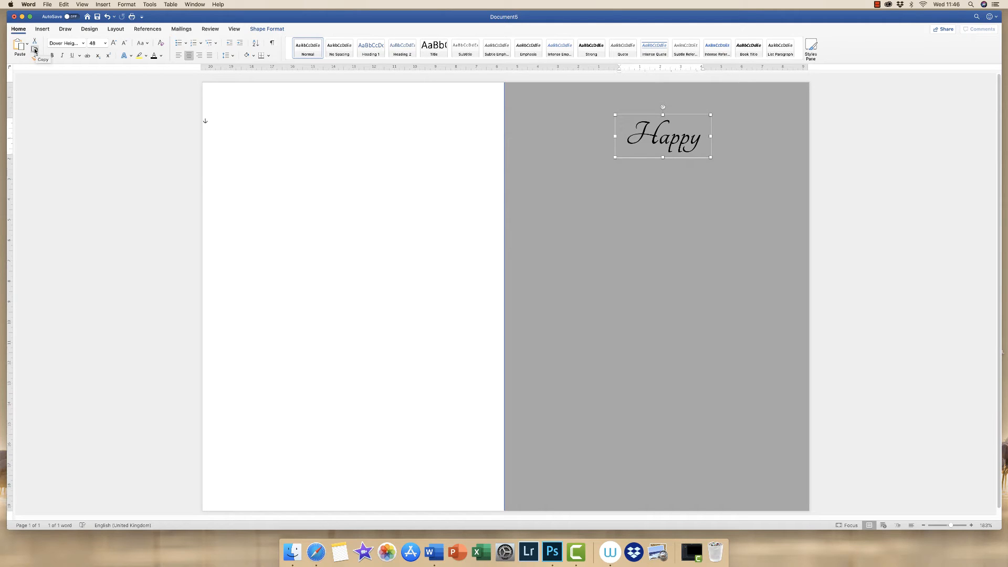
left_click(35, 50)
left_click(23, 47)
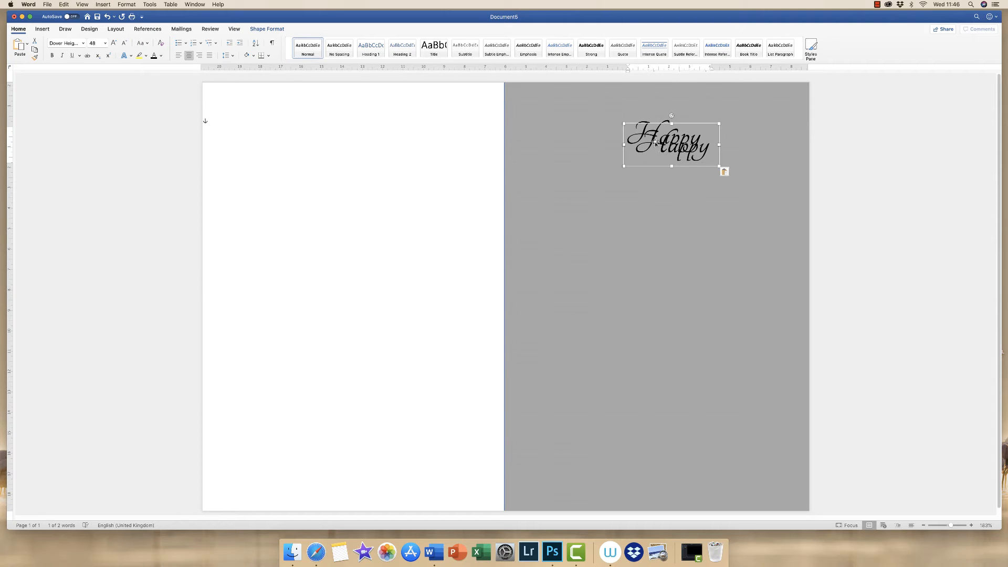
left_click_drag(676, 146, 667, 177)
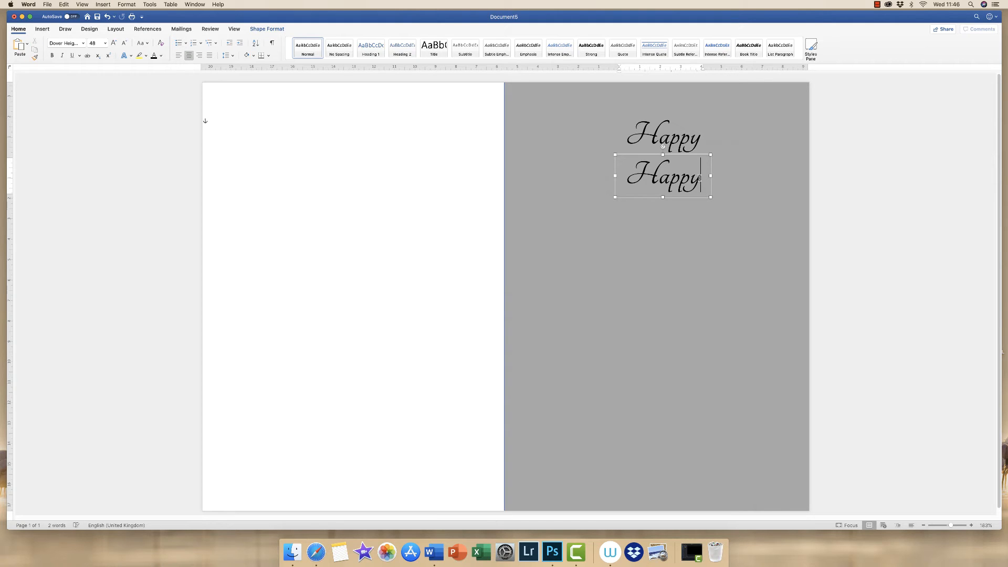
Step: Replace the lower copy's text with "Valentine's", widening its box to fit and centring it beneath "Happy"
left_click_drag(700, 179, 636, 179)
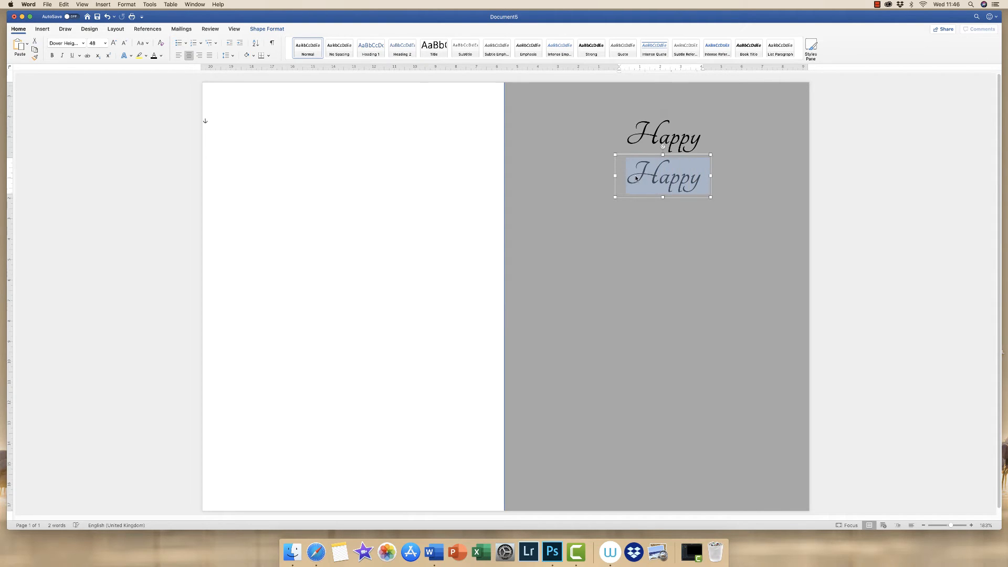
type("Valentin")
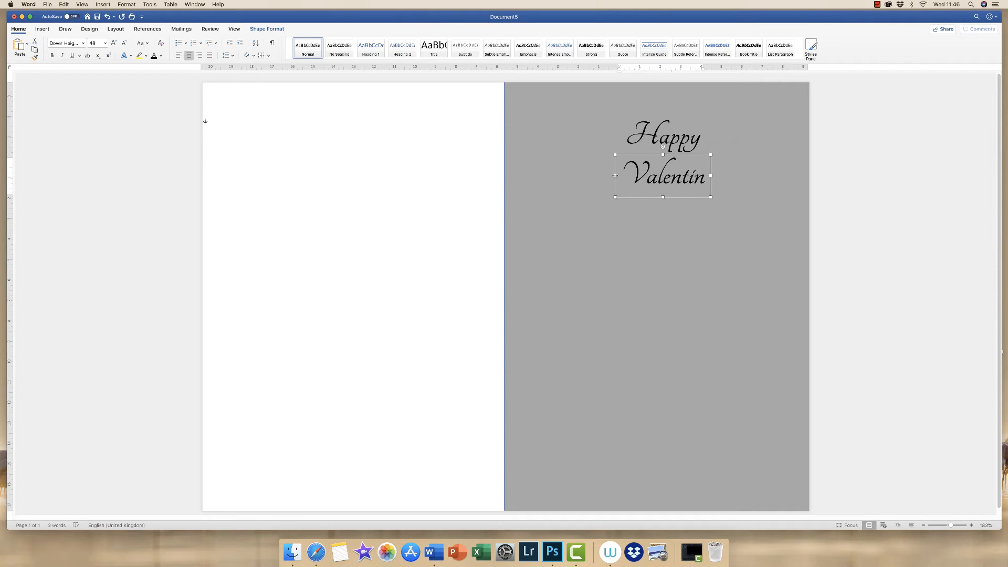
left_click_drag(615, 176, 592, 177)
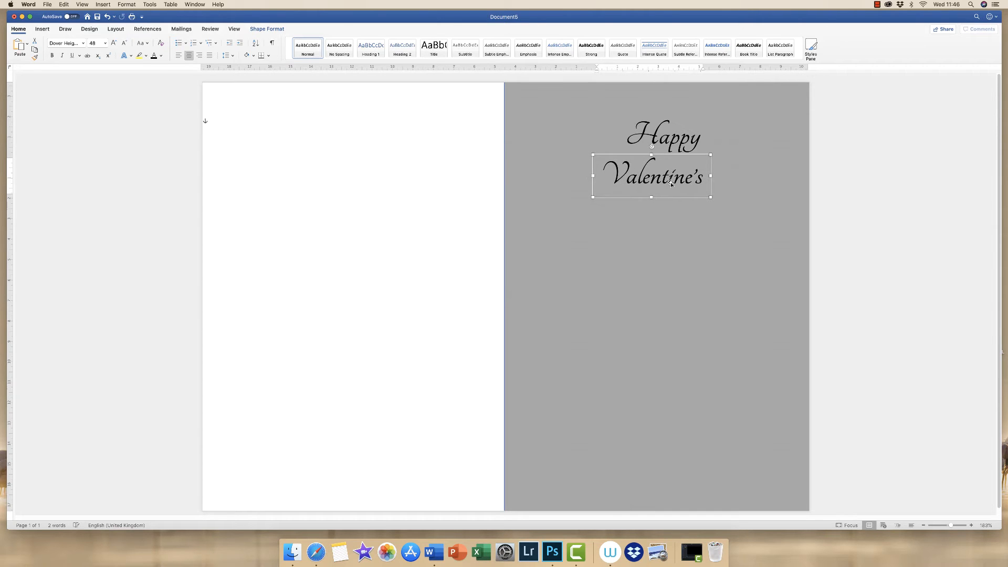
left_click_drag(656, 179, 670, 177)
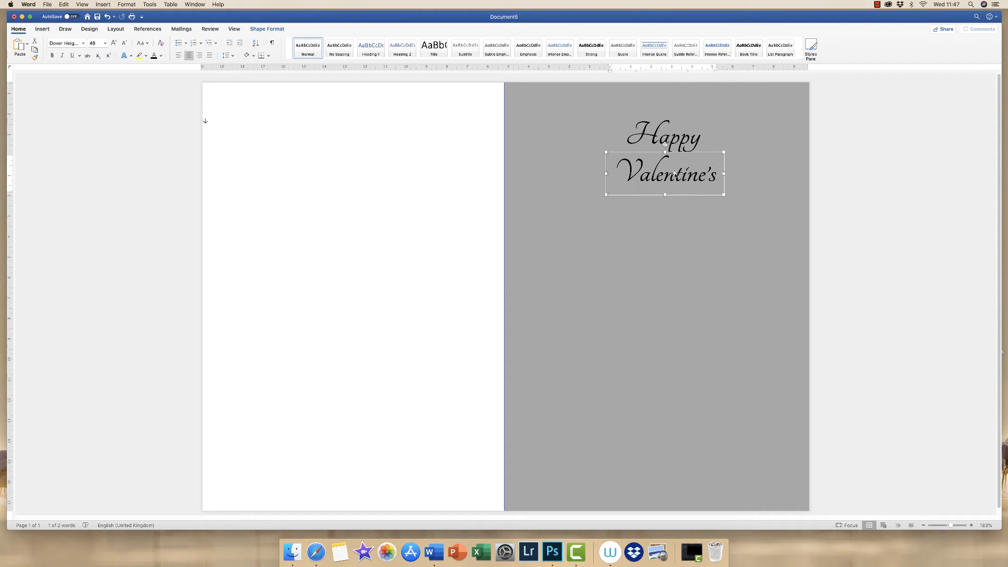
left_click(845, 186)
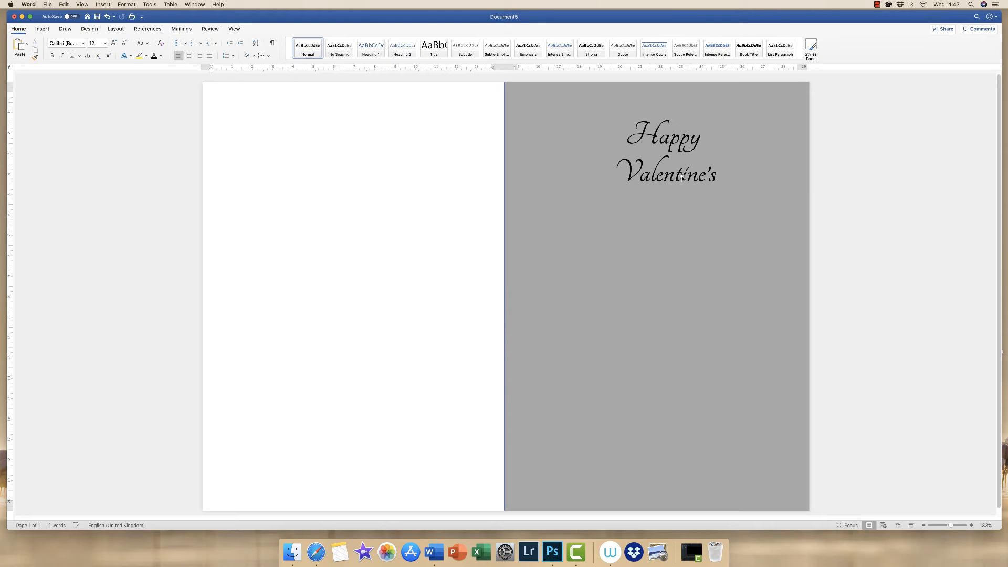
Step: Enlarge the "Happy" text box and raise its font size to 72 pt, keeping it centred above "Valentine's"
left_click(678, 141)
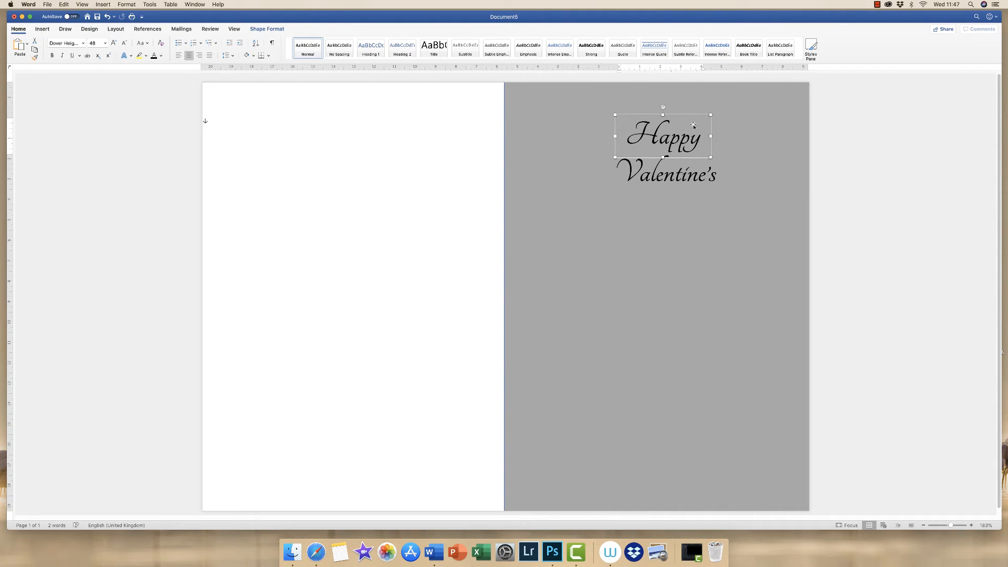
left_click_drag(711, 114, 740, 99)
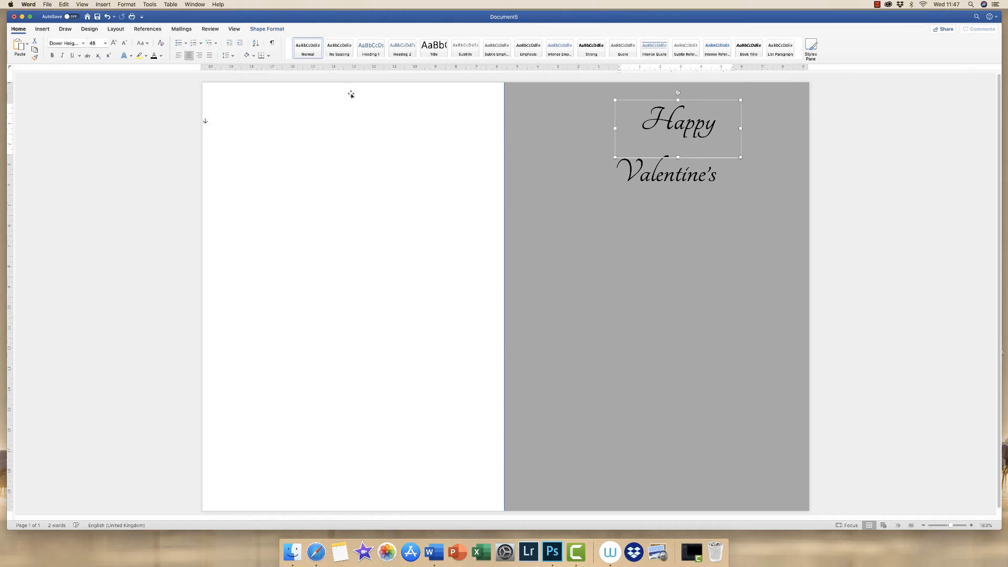
left_click(113, 42)
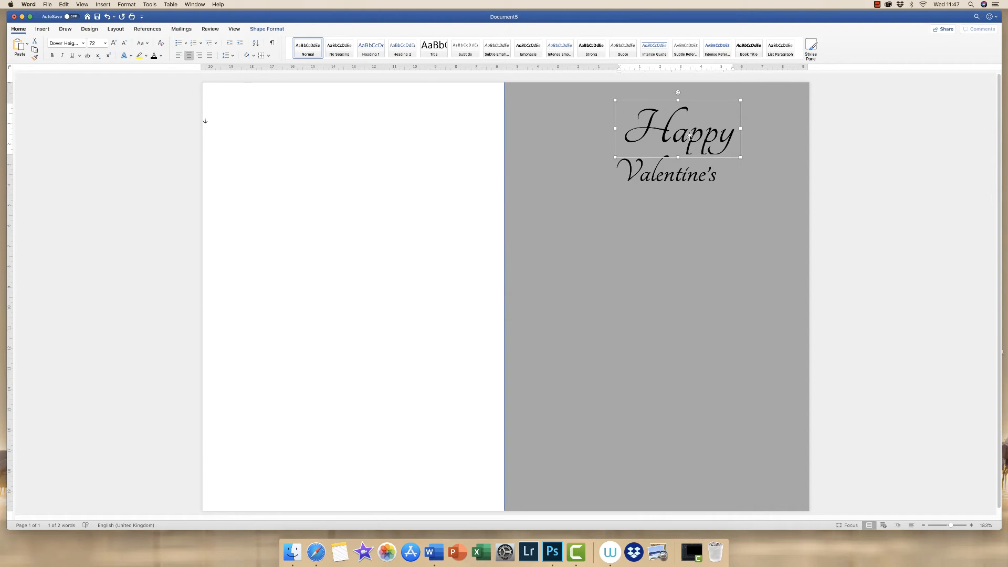
left_click_drag(700, 136, 692, 136)
Step: Increase "Valentine's" to 72 pt, enlarge its text box to fit, and centre it below "Happy"
left_click(673, 168)
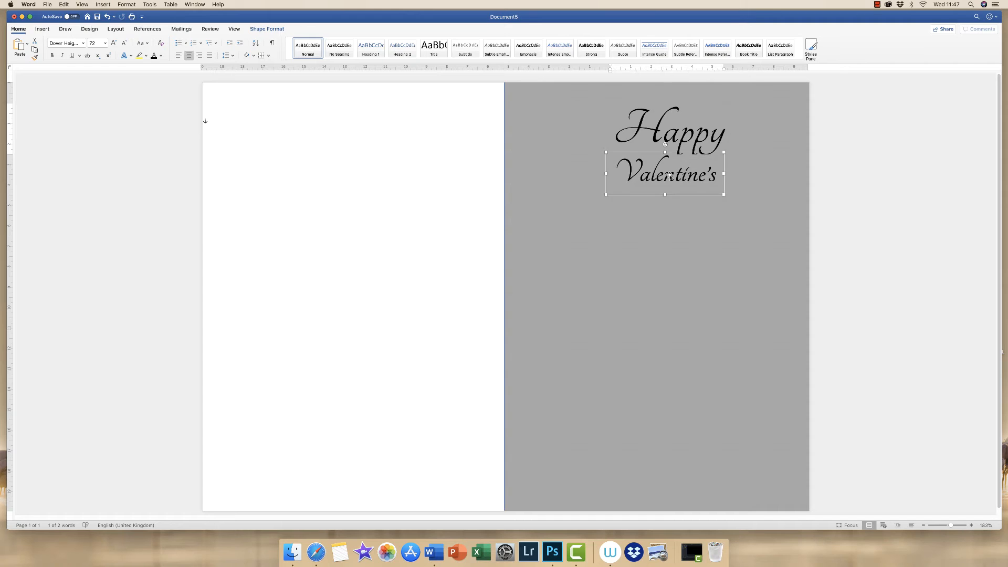
left_click(114, 42)
left_click_drag(724, 173, 782, 178)
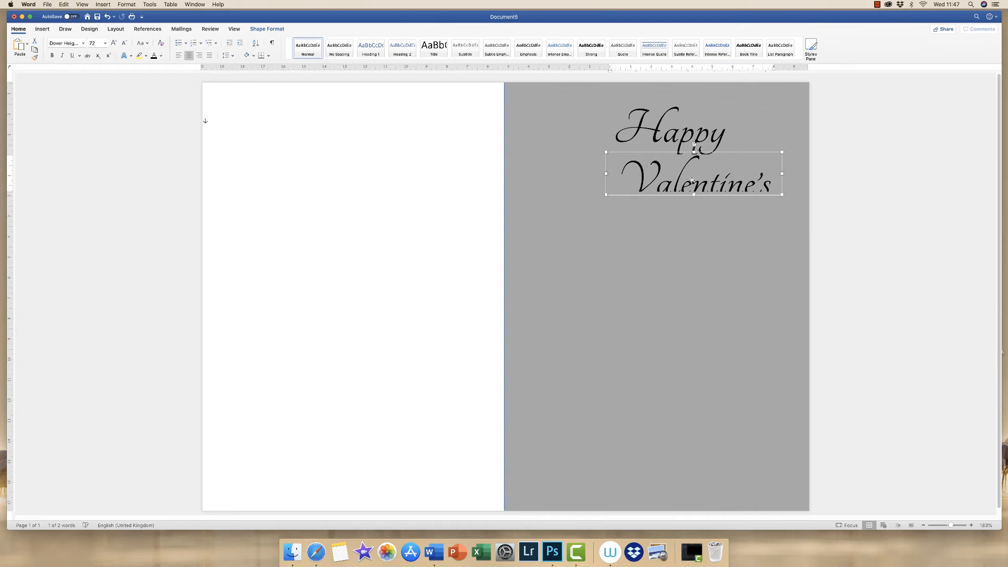
left_click_drag(690, 181, 671, 208)
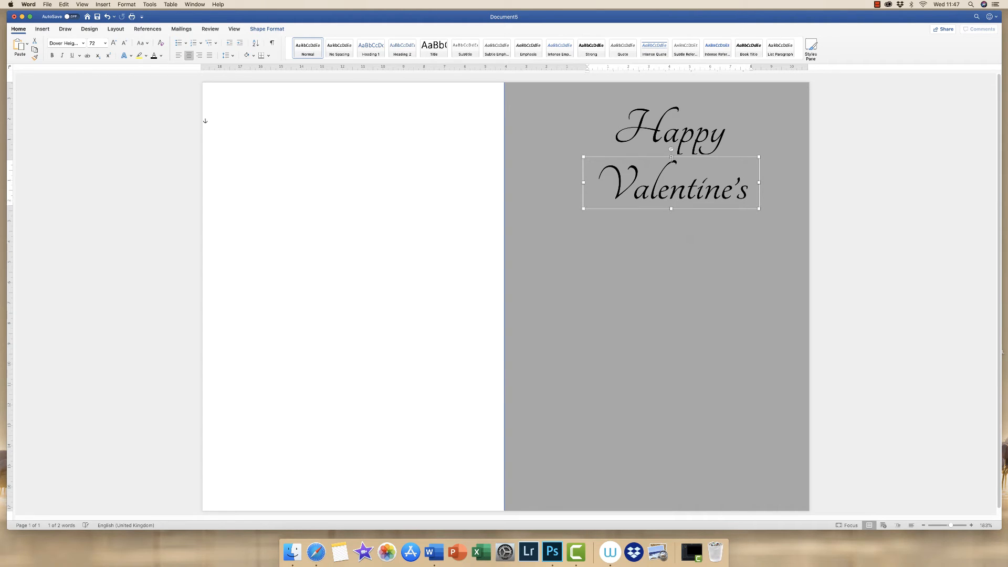
left_click(827, 177)
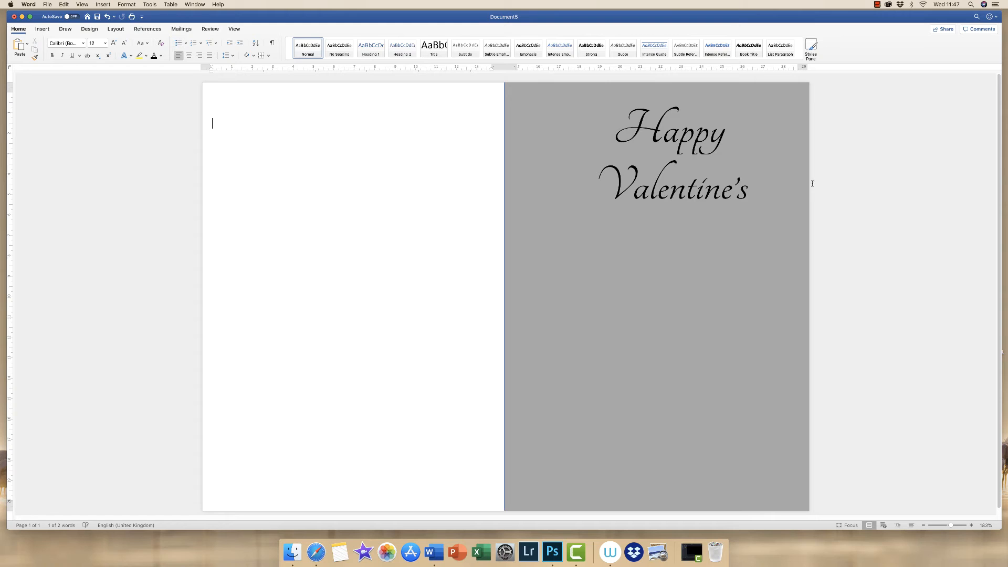
Step: Extend the "Happy" text box slightly downwards to give the enlarged word more room
left_click(682, 155)
left_click_drag(669, 157, 669, 162)
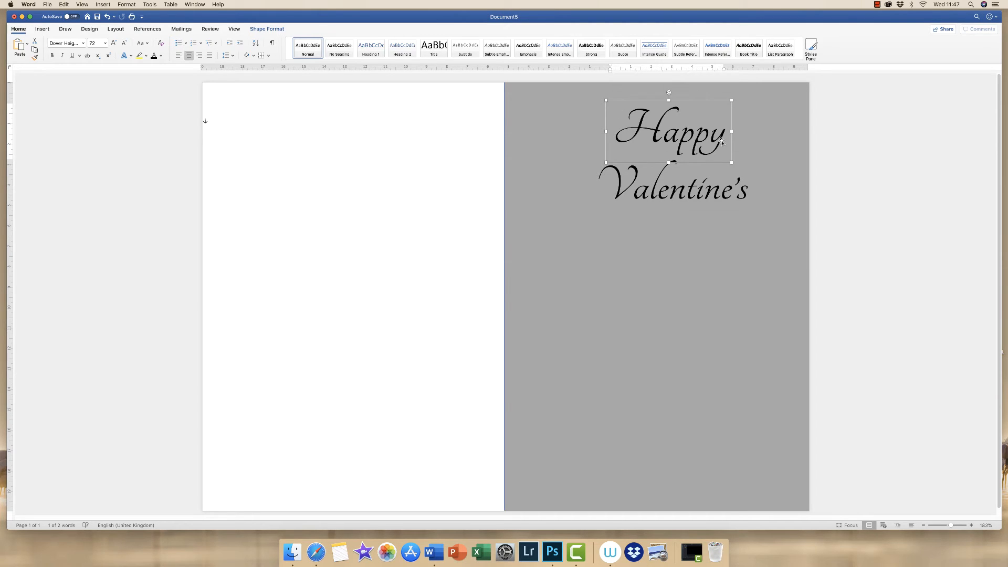
left_click_drag(693, 132, 694, 132)
Step: Display the text box layout and margin settings for the "Happy" box
double_click(671, 135)
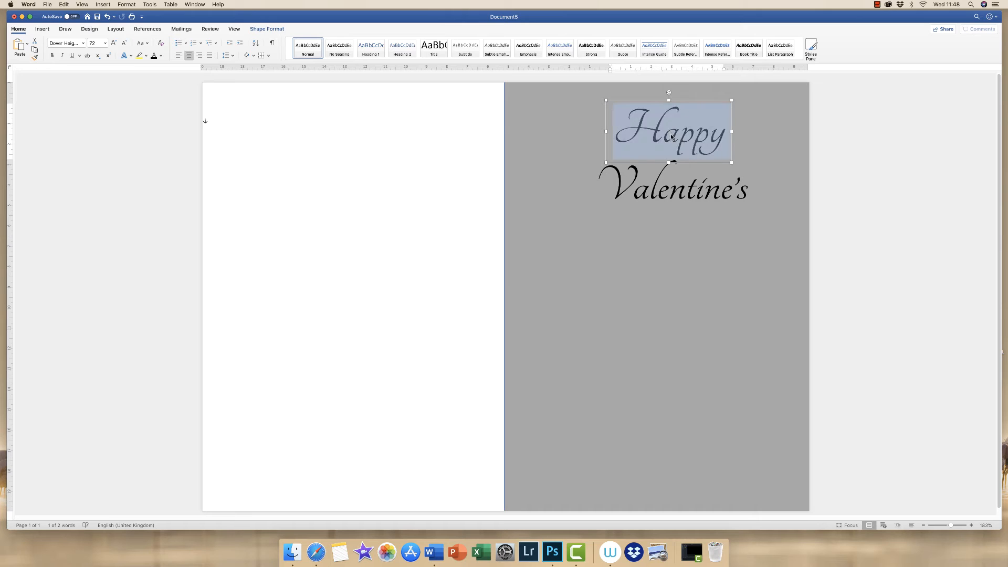
left_click(755, 163)
left_click(698, 142)
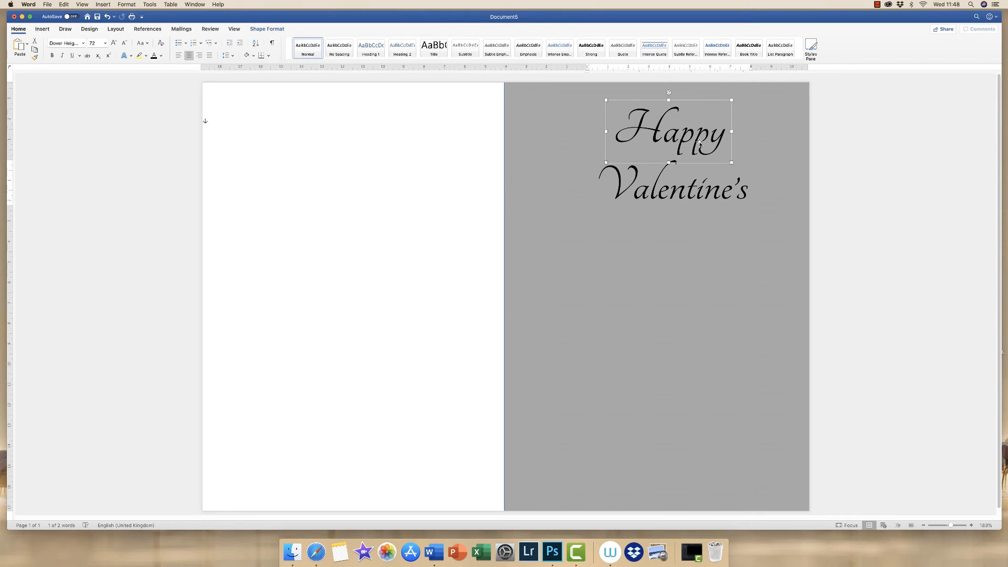
double_click(699, 141)
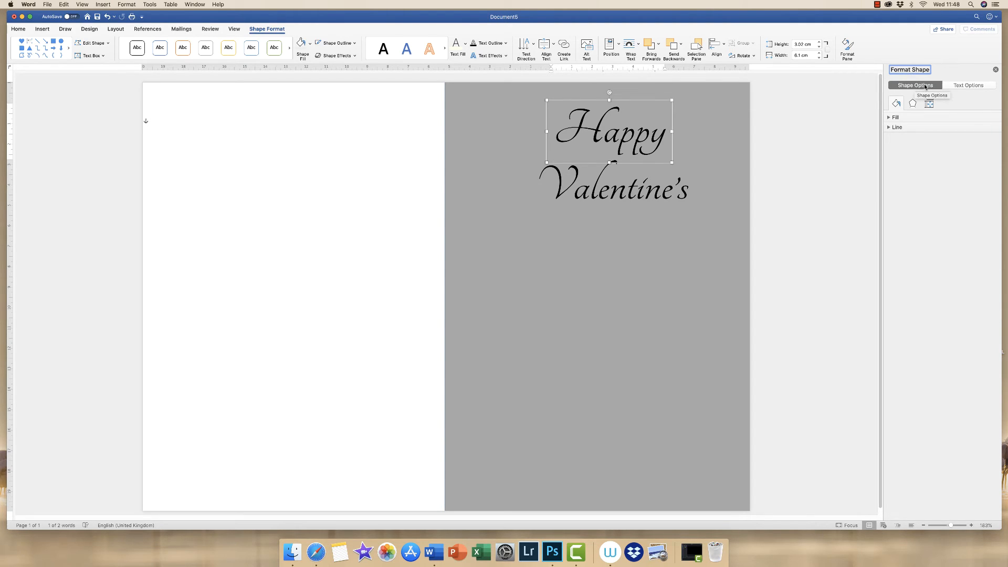
left_click(929, 104)
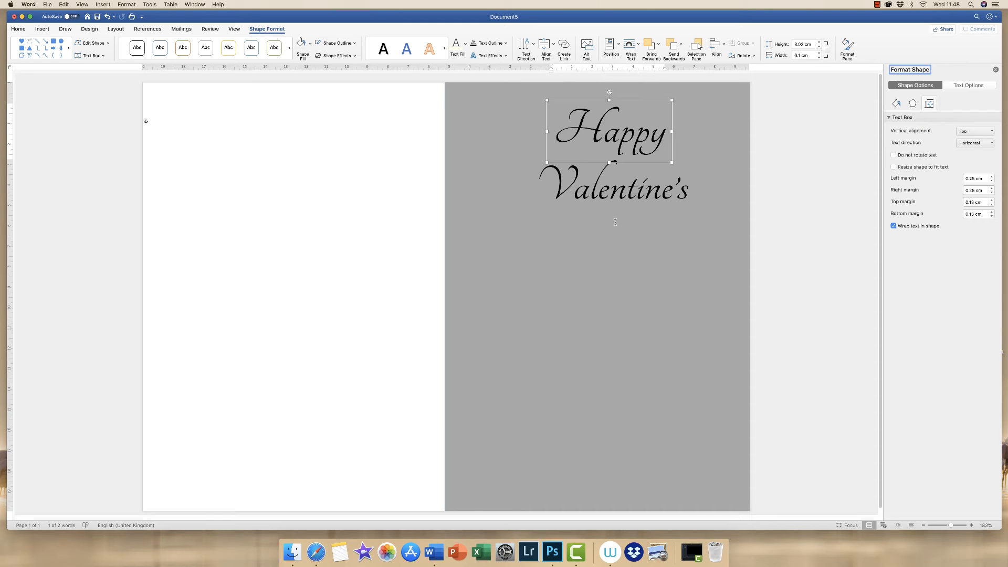
Step: Shift "Happy" and "Valentine's" slightly towards the fold to centre them across the grey front
left_click(609, 182)
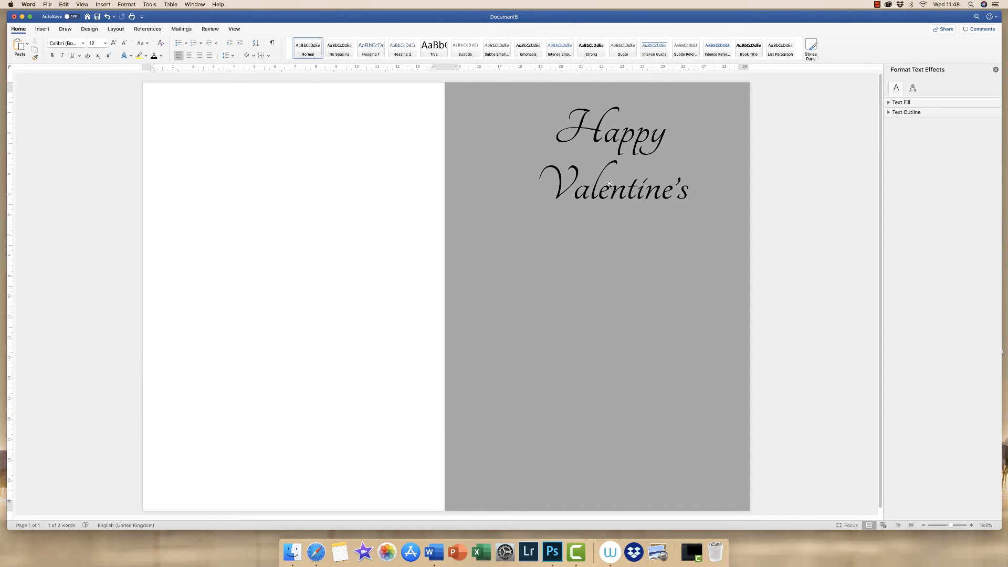
left_click_drag(613, 193, 611, 194)
left_click(763, 224)
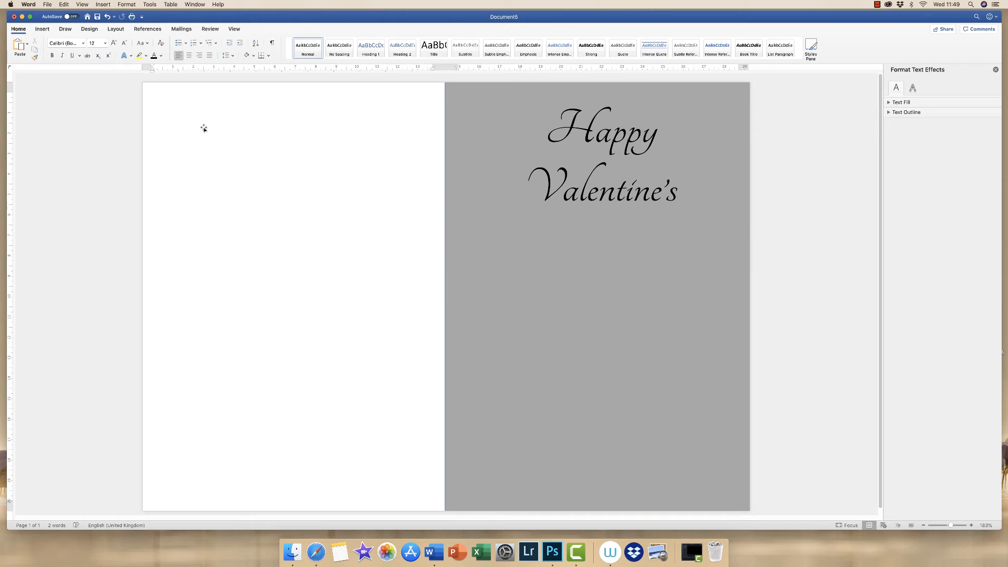
Step: Paste another copy of the 48 pt "Happy" text box and move it to the lower part of the grey front
left_click(602, 196)
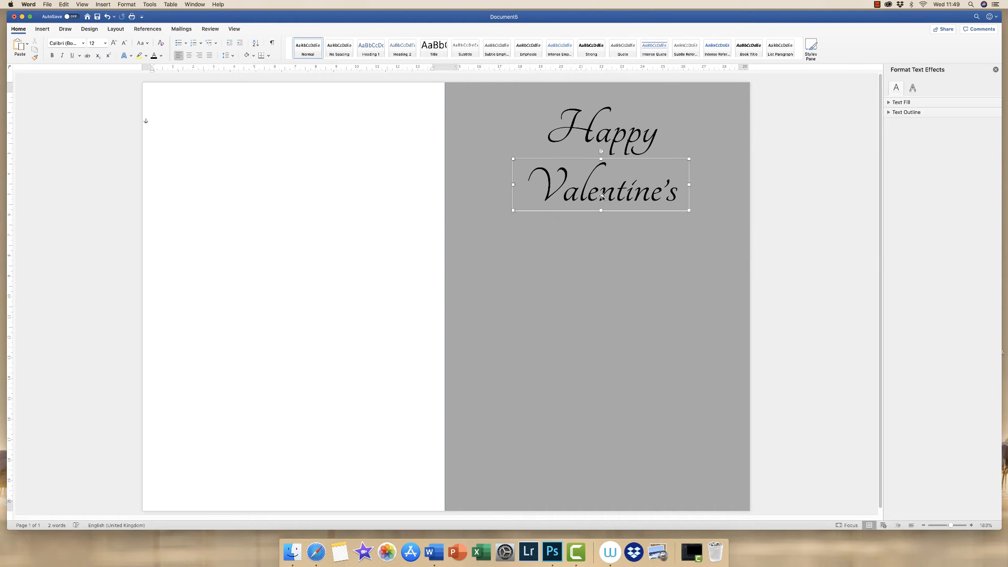
left_click(20, 31)
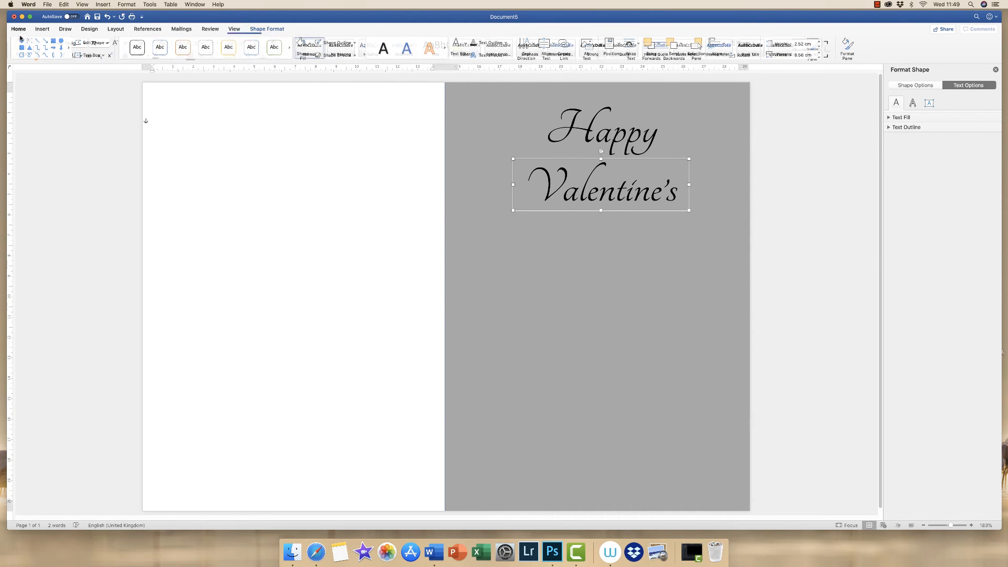
left_click(19, 46)
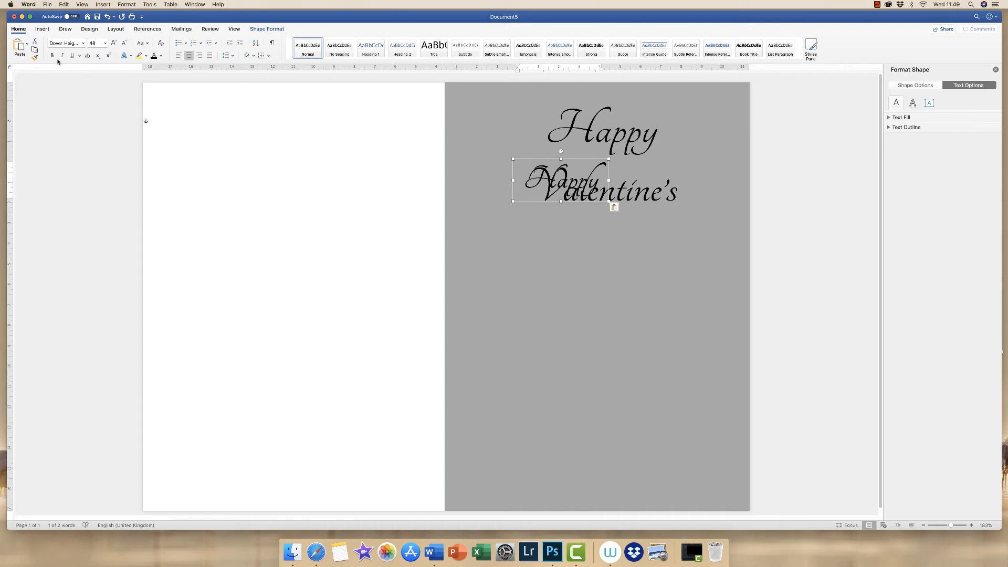
left_click_drag(565, 188, 584, 394)
Step: Replace the text of the lower "Happy" copy with "Day"
left_click(641, 396)
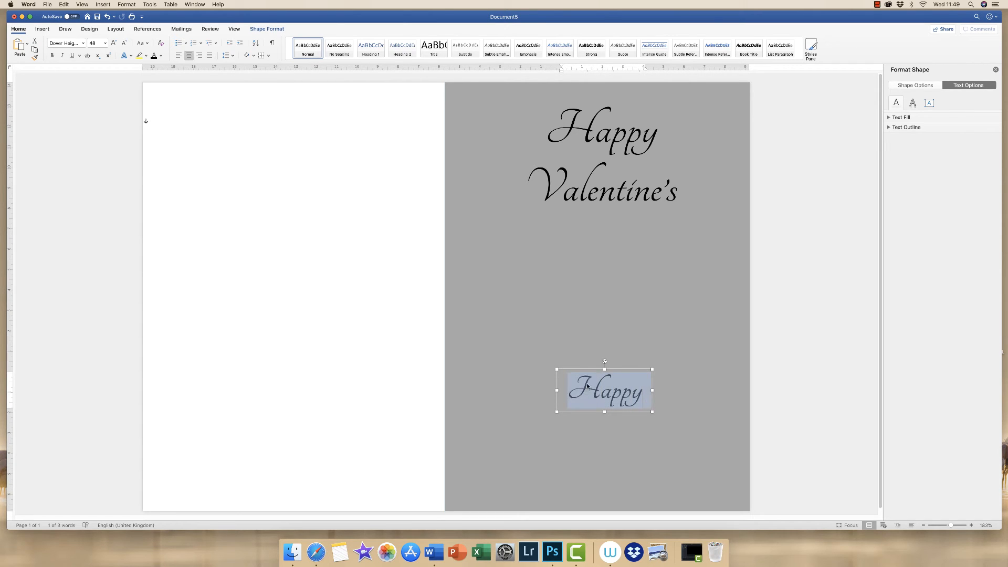
type("Day")
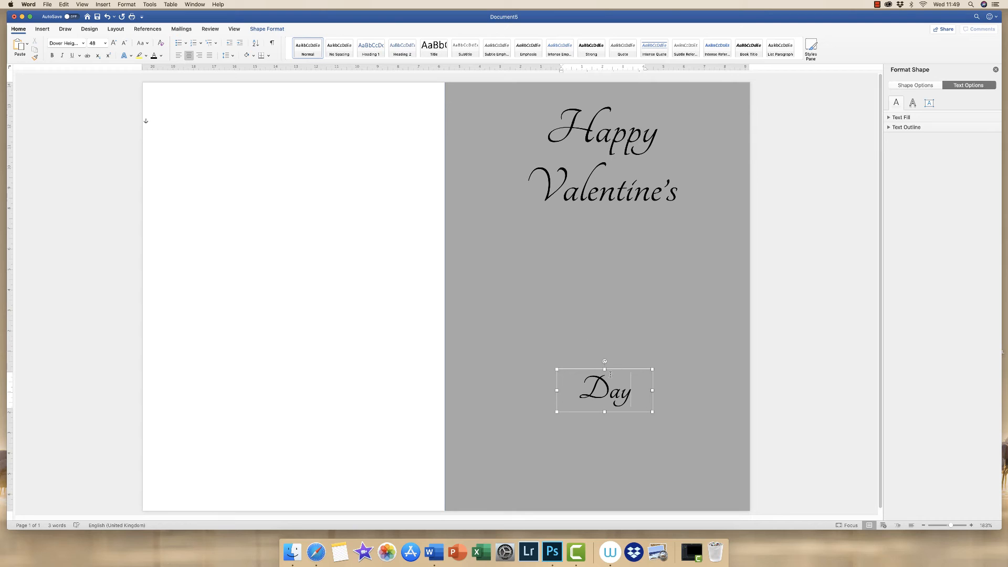
left_click(606, 393)
left_click(654, 397)
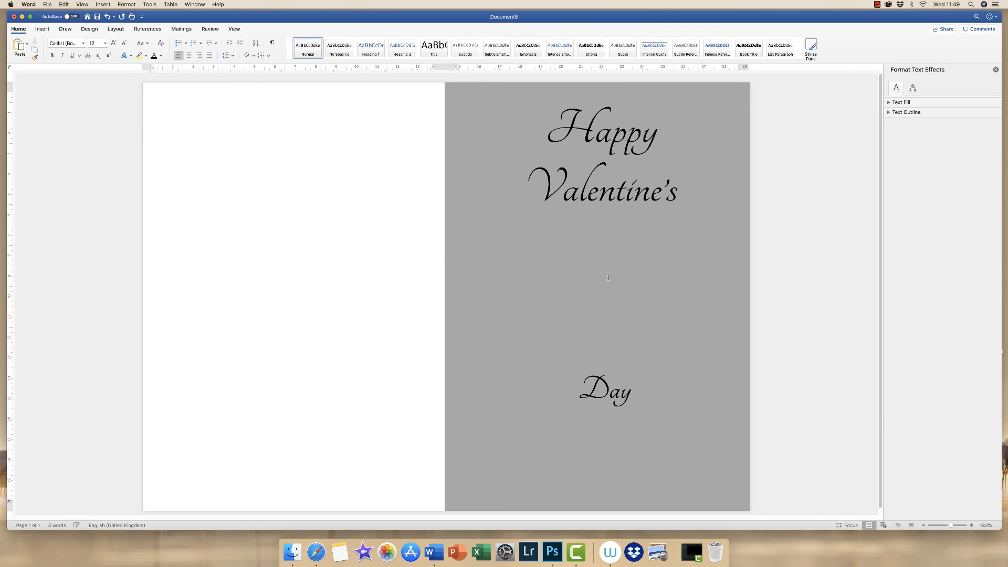
Step: Draw a heart shape about 5.9 cm high and 4.5 cm wide between "Valentine's" and "Day"
left_click(42, 30)
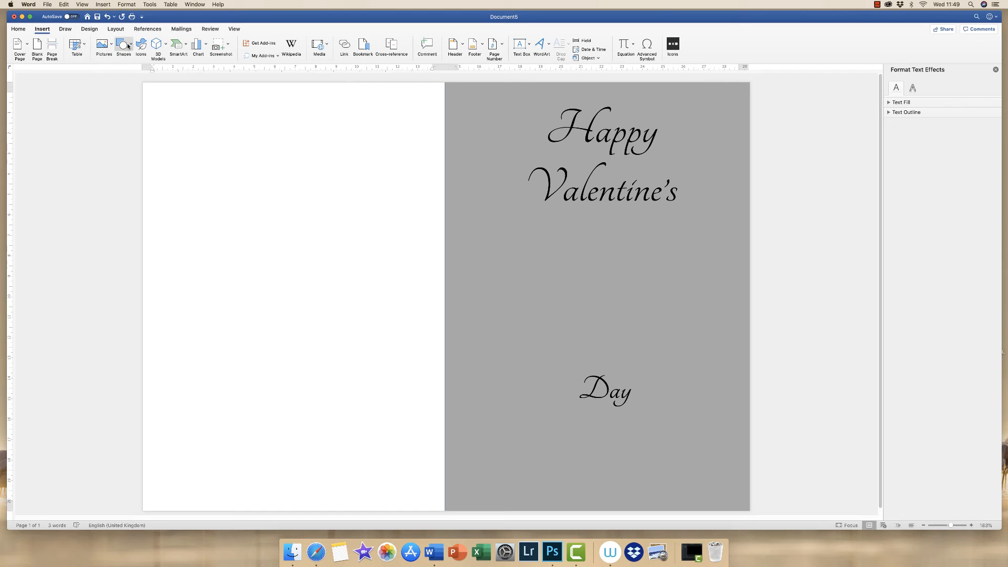
left_click(132, 47)
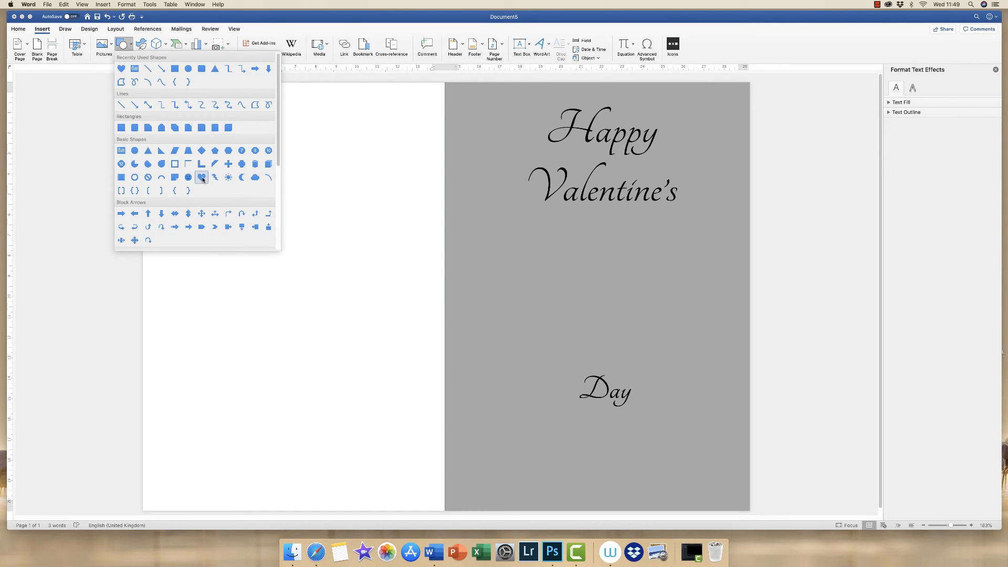
left_click(202, 178)
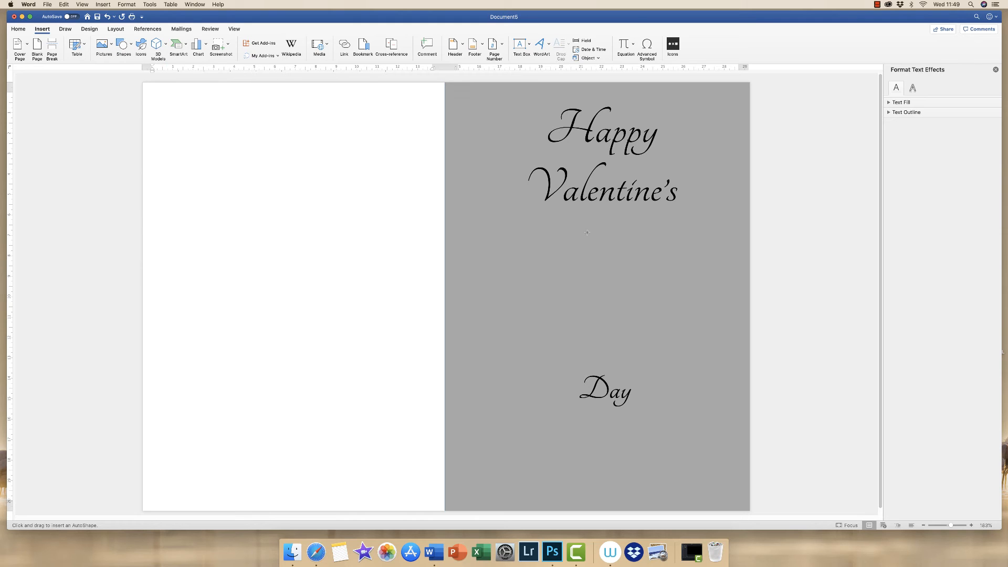
left_click_drag(575, 228, 666, 349)
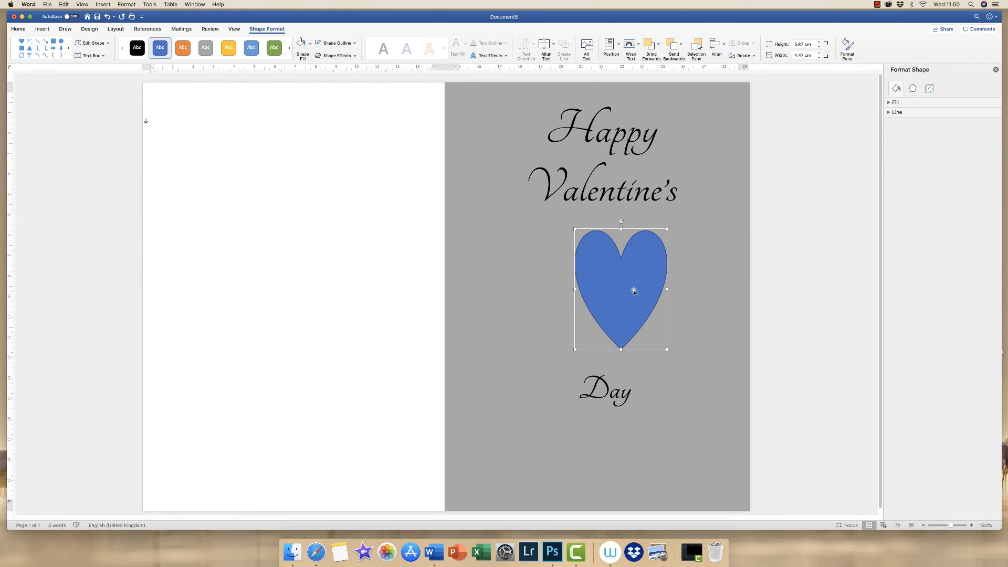
Step: Enlarge the heart to about 6.2 by 5.0 cm and centre it under "Valentine's"
left_click_drag(632, 288, 619, 286)
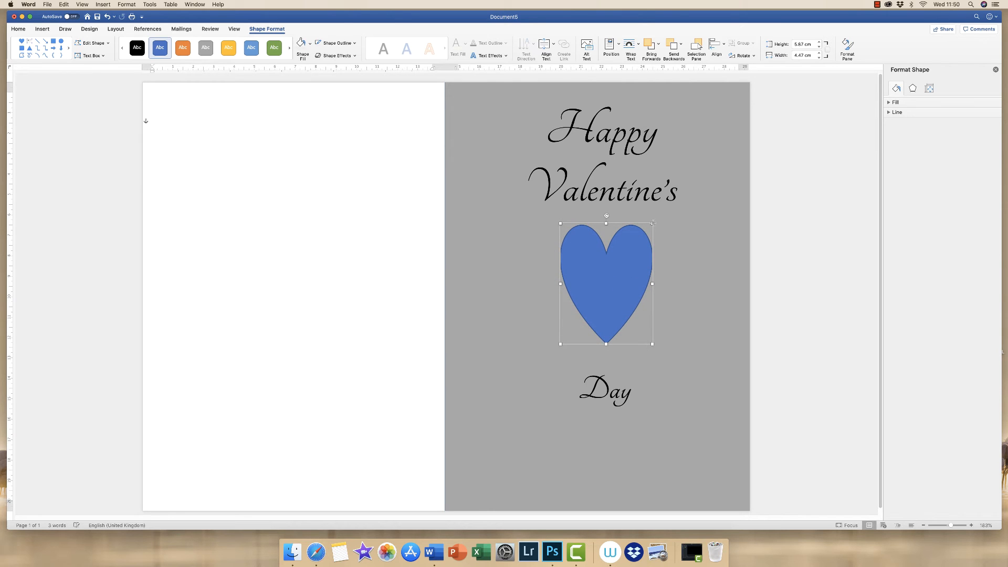
mouse_move(652, 223)
left_mouse_down()
mouse_move(612, 269)
mouse_move(650, 261)
mouse_move(630, 220)
mouse_move(660, 224)
mouse_move(657, 216)
left_mouse_up()
left_click_drag(613, 282, 612, 286)
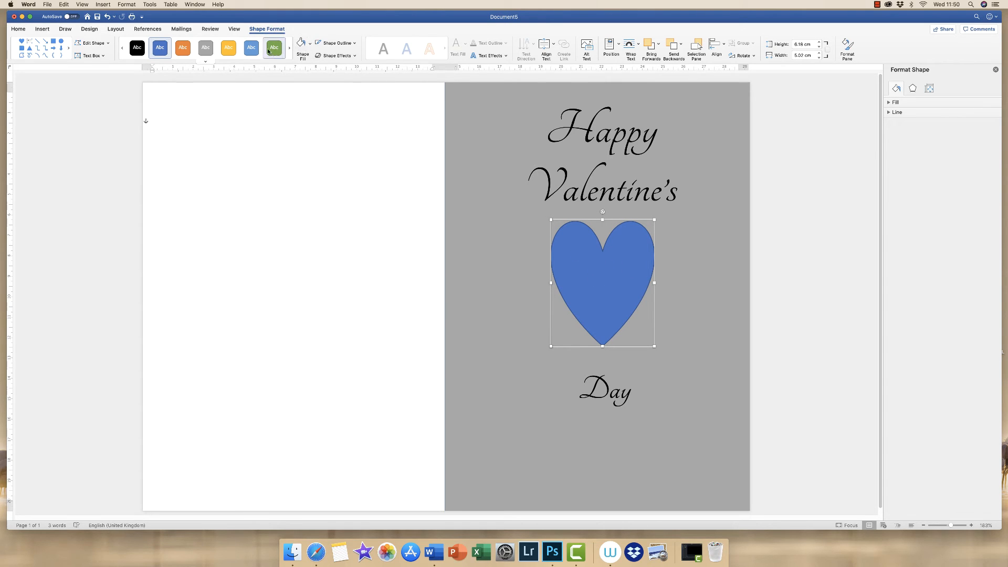
Step: Fill the heart with the recently used pink, try it without an outline, and give it a black outline
left_click(310, 44)
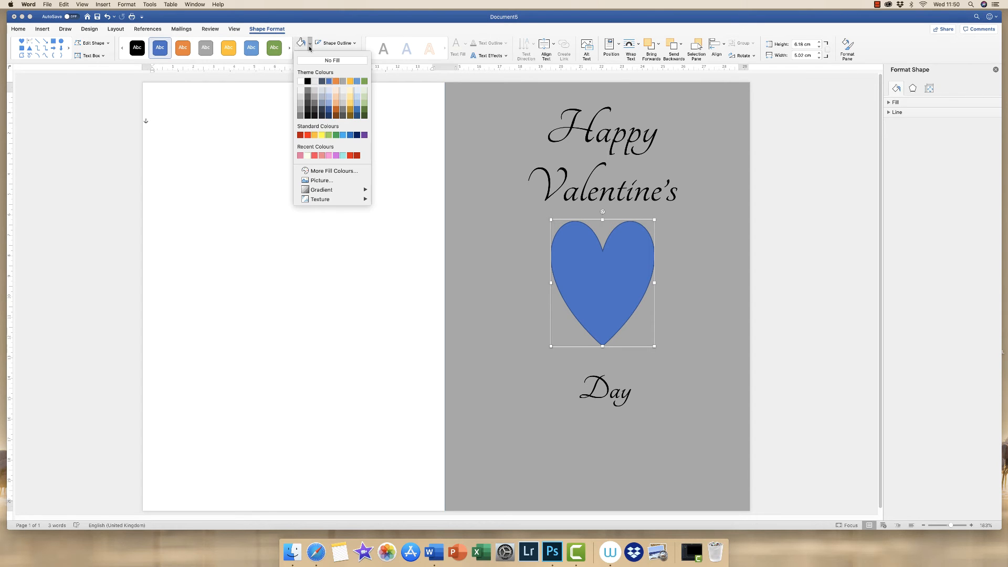
left_click(301, 156)
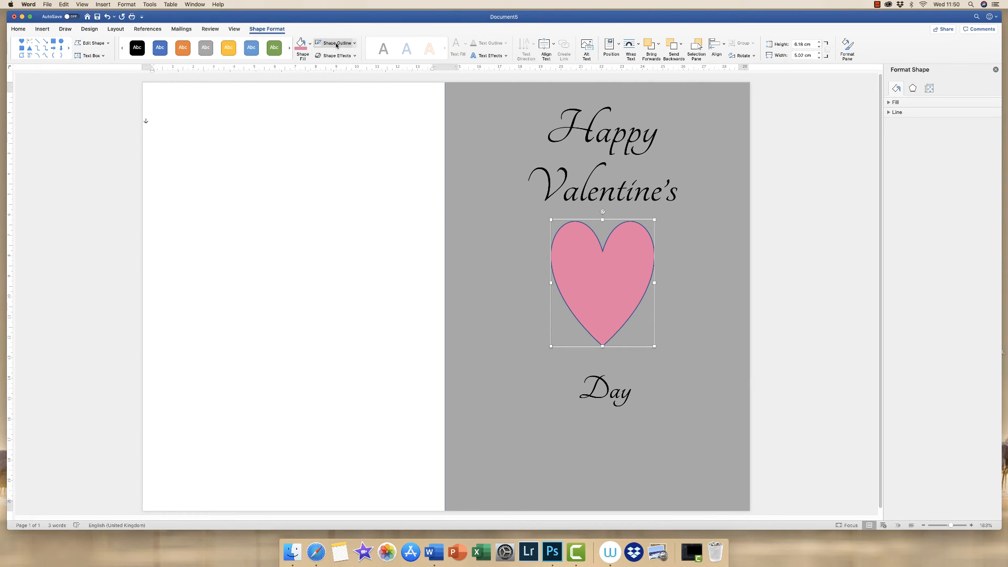
left_click(355, 44)
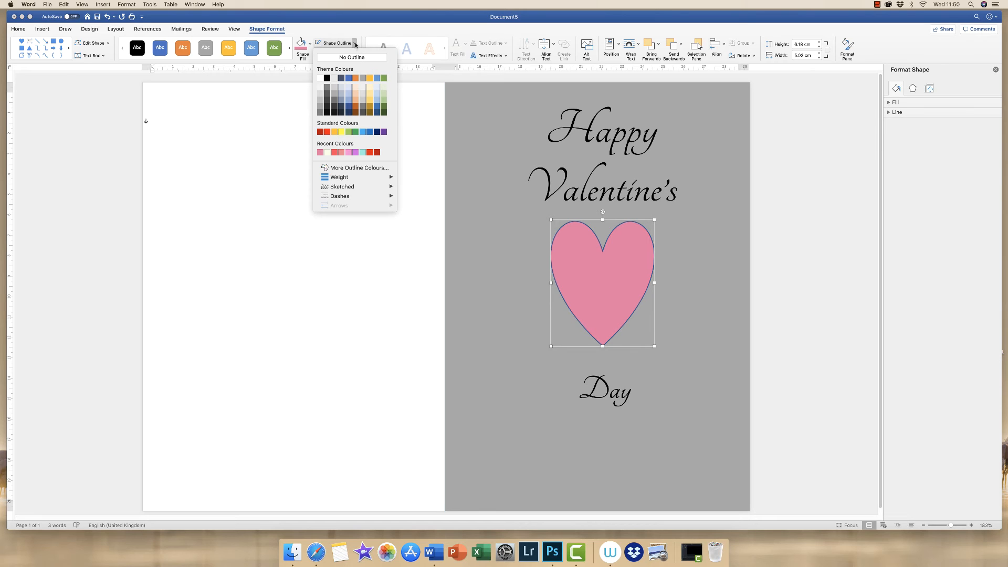
left_click(352, 58)
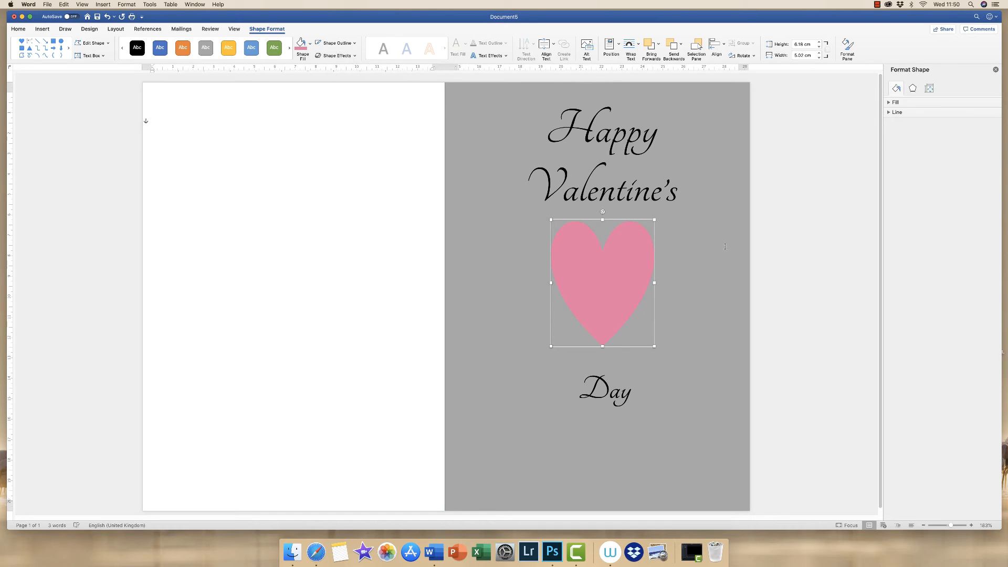
left_click(355, 45)
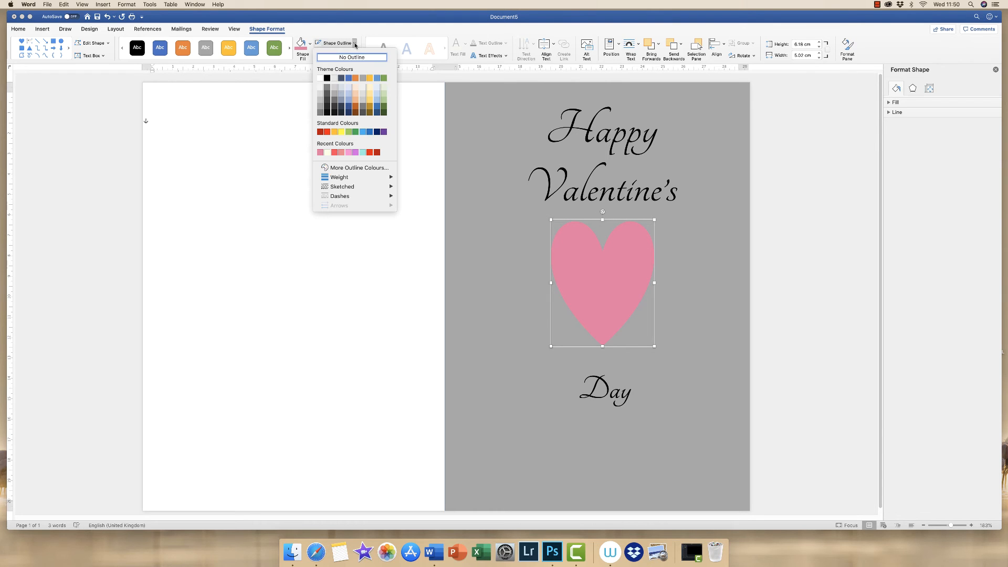
left_click(326, 78)
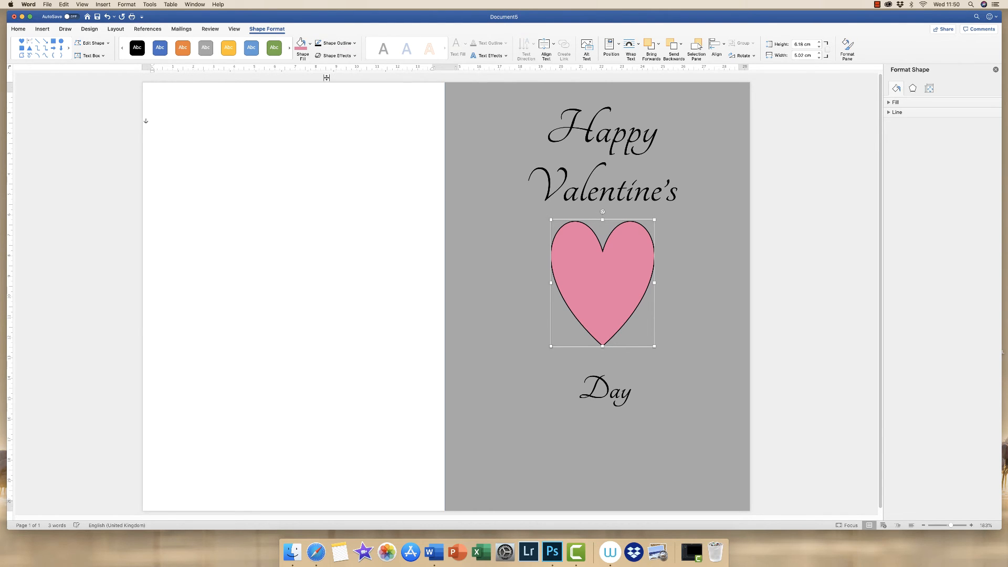
Step: Give the heart's outline a sketched style, trying the most jagged variant before applying the gently wavy one
left_click(603, 273)
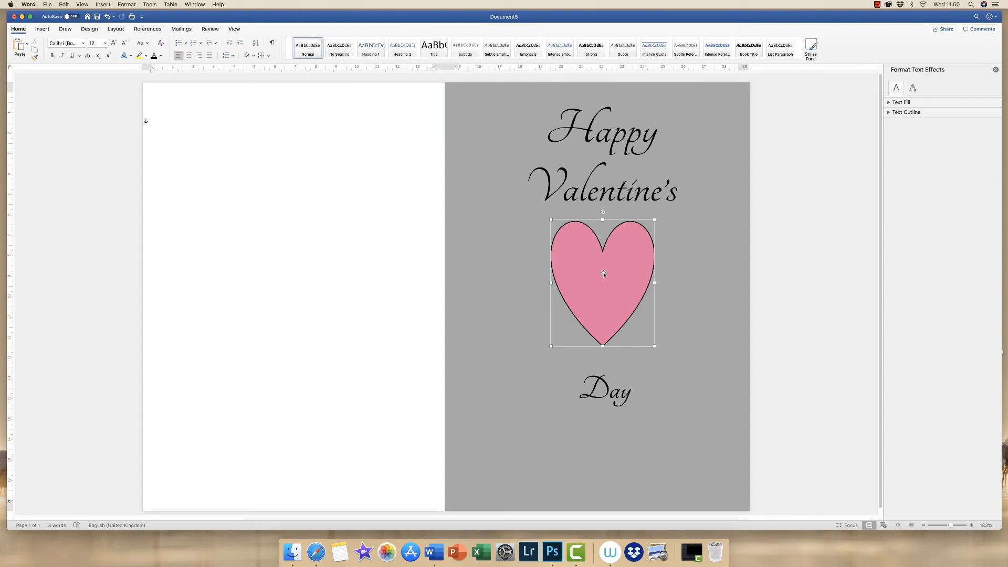
left_click(644, 249)
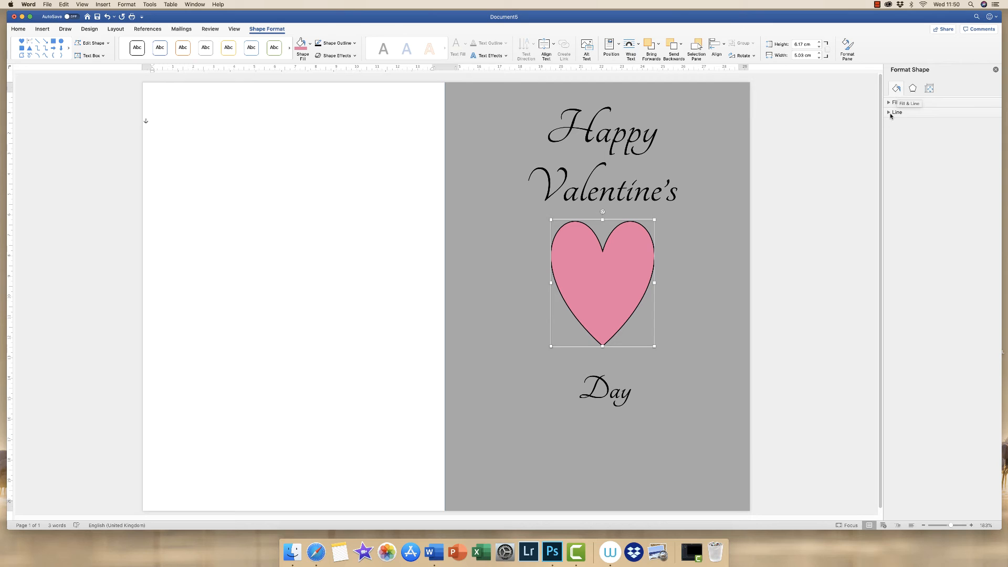
left_click(889, 113)
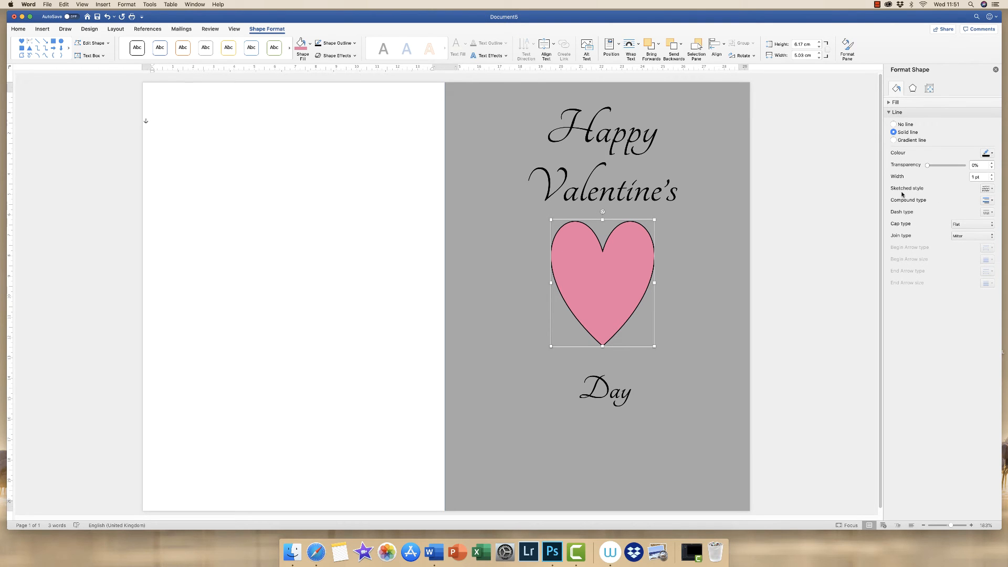
left_click(991, 189)
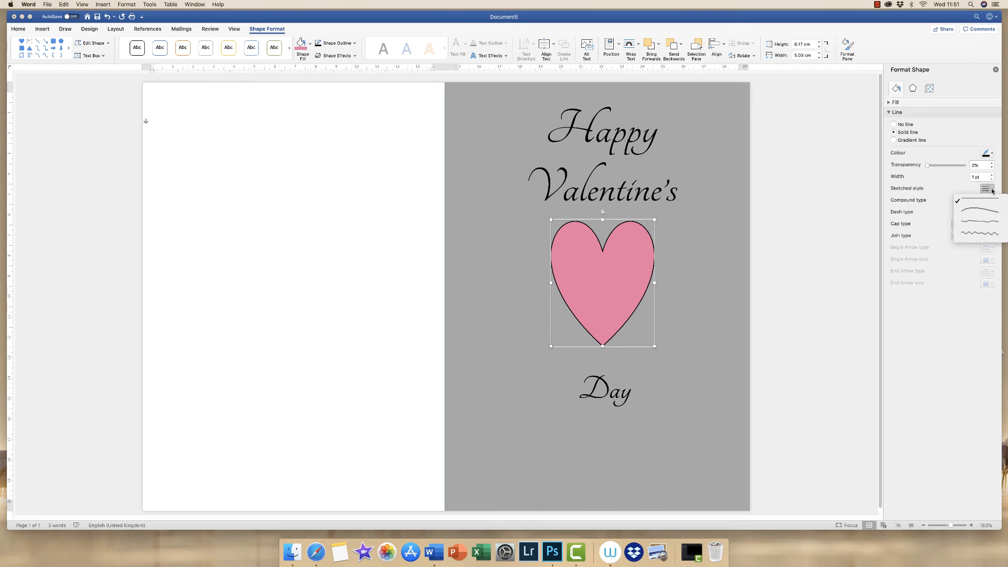
left_click(972, 235)
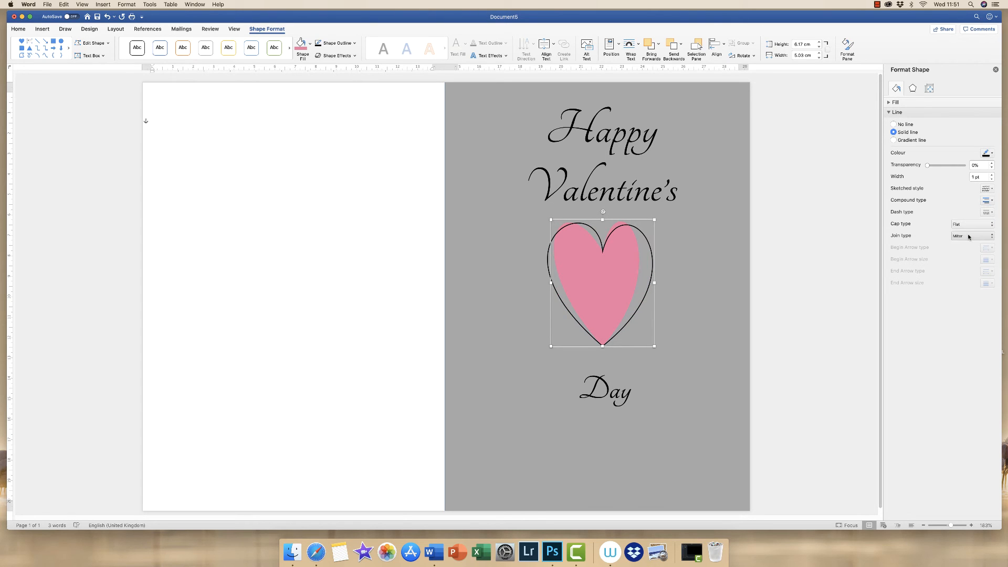
left_click(987, 188)
left_click(972, 224)
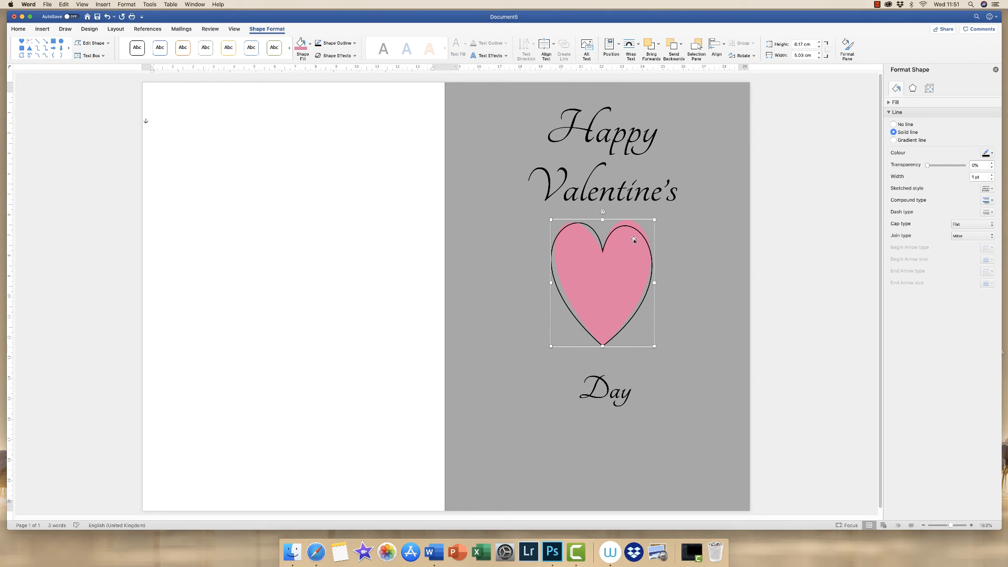
Step: Try a 0.75 pt outline, set it back to 1 pt, and reduce the heart's height to about 5.9 cm
left_click(991, 179)
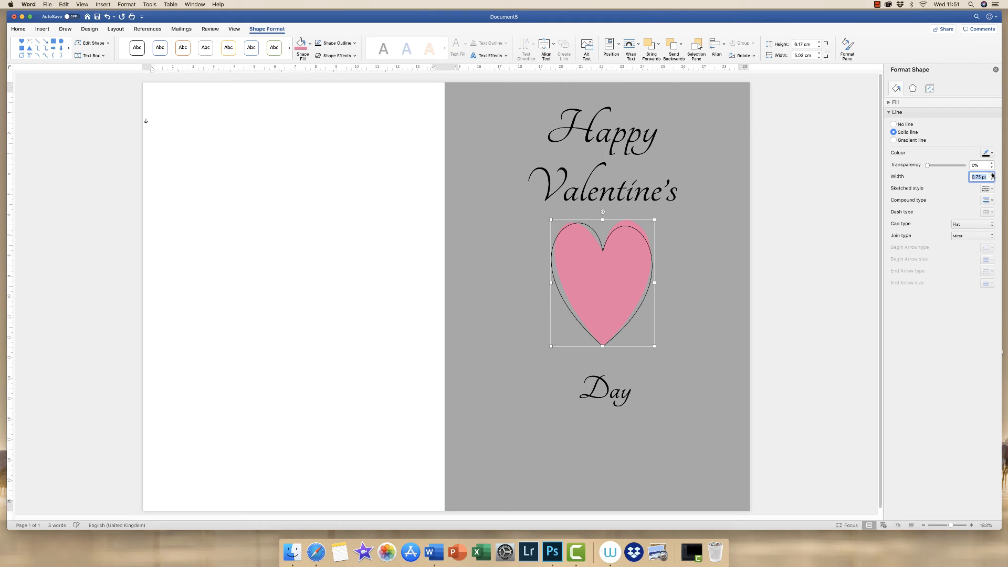
left_click(992, 175)
left_click(991, 179)
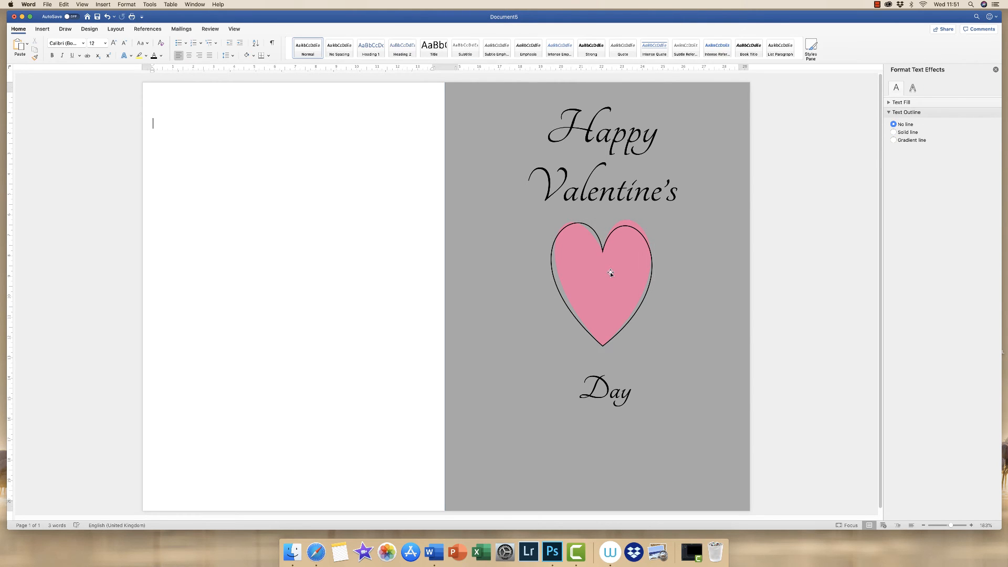
left_click(609, 270)
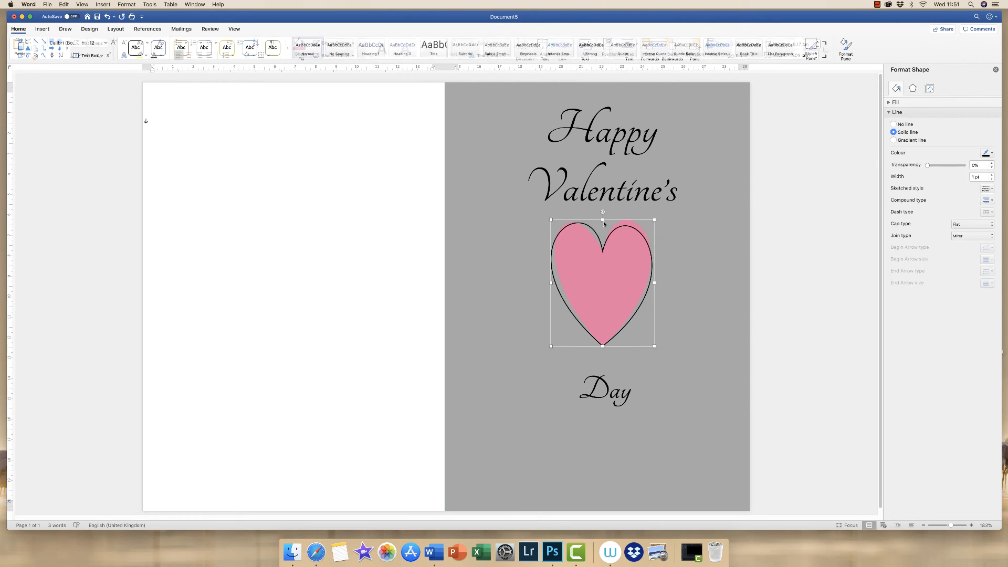
left_click_drag(603, 220, 610, 226)
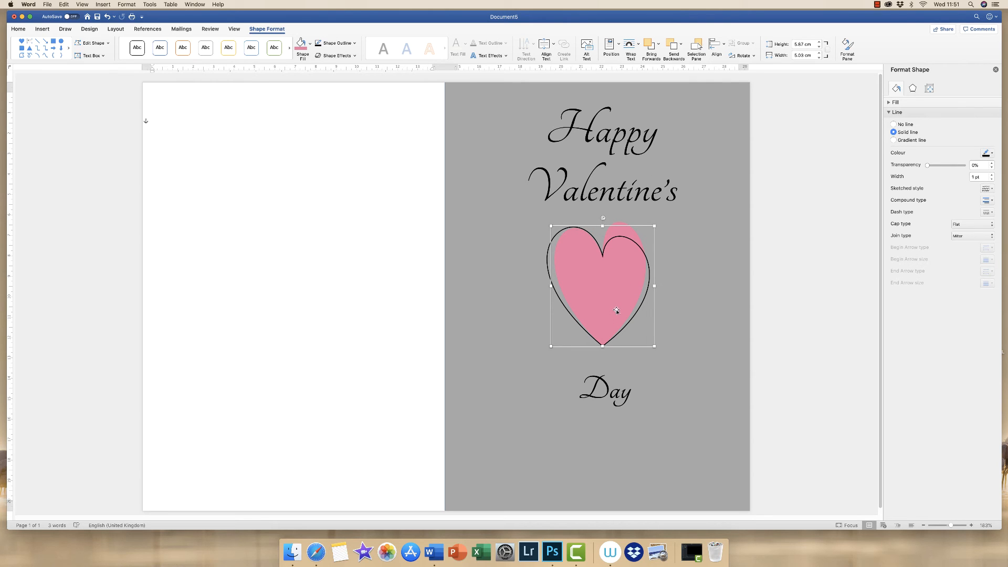
Step: Duplicate the pink heart, shrink the copy, and place it tilted anticlockwise near the fold below "Day"
right_click(612, 286)
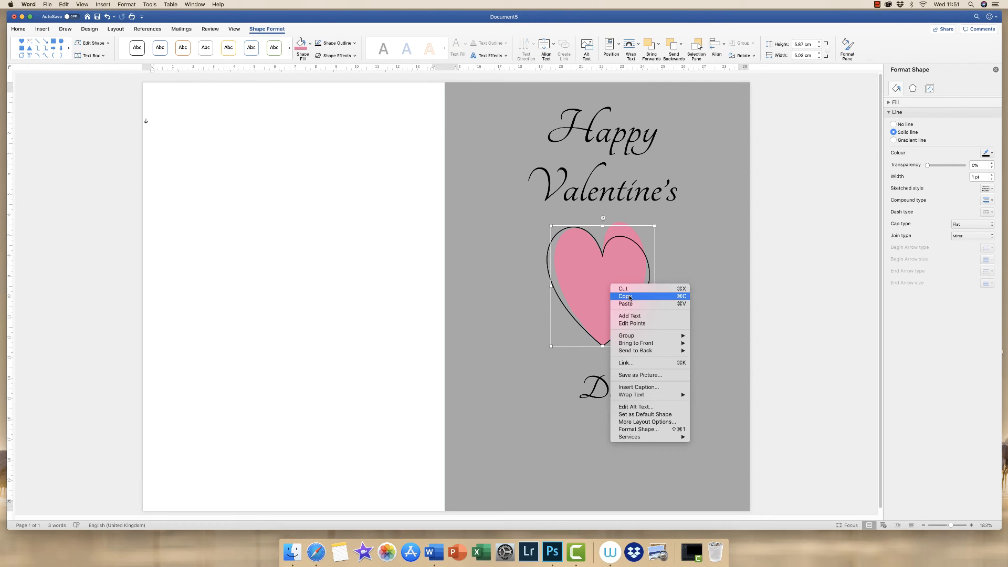
left_click(630, 296)
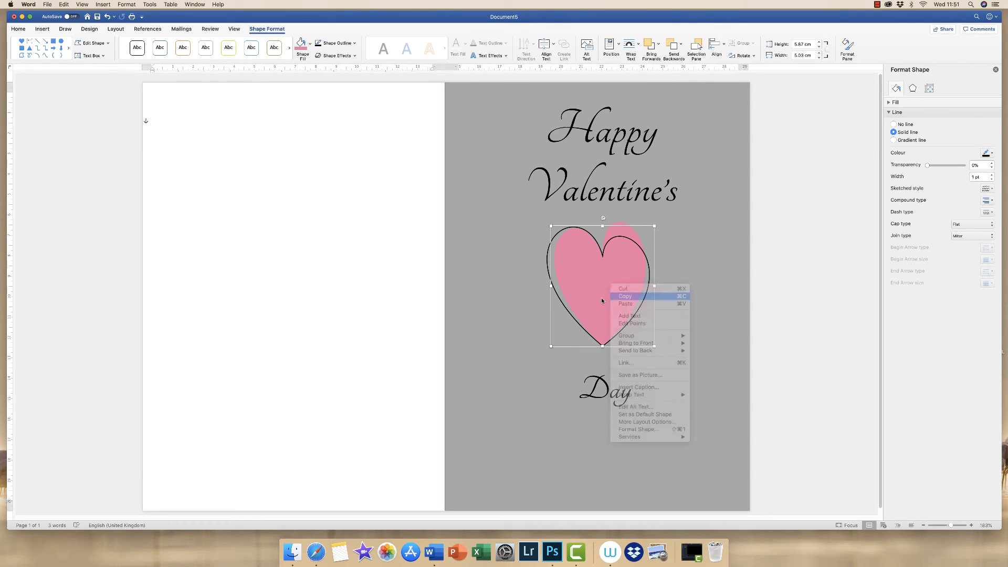
left_click(19, 29)
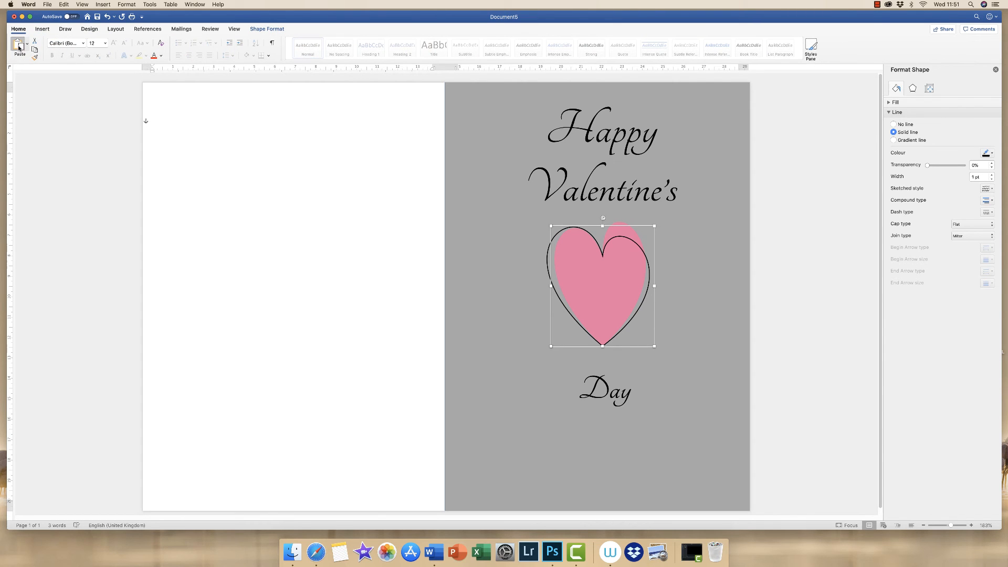
left_click(19, 46)
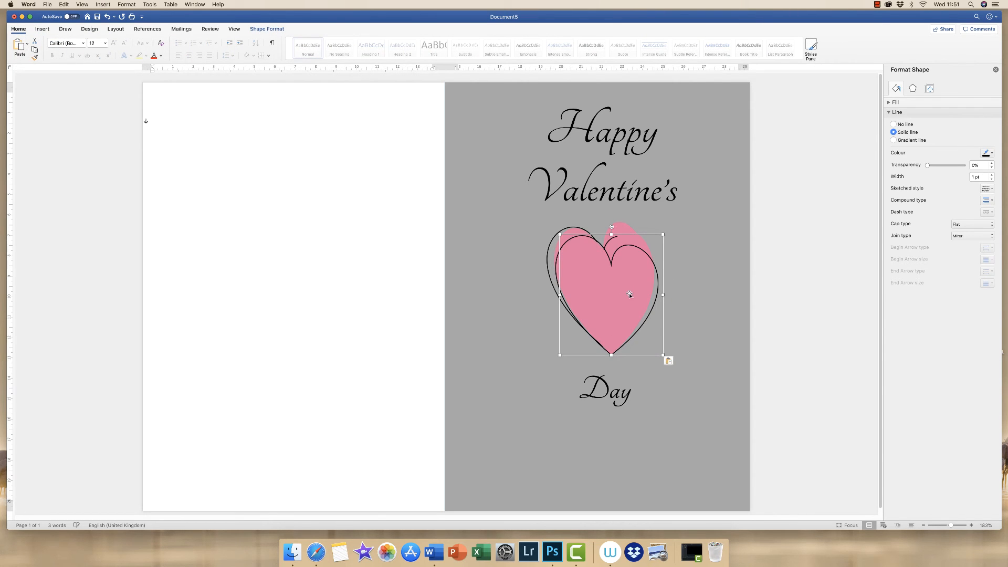
left_click_drag(636, 292, 560, 330)
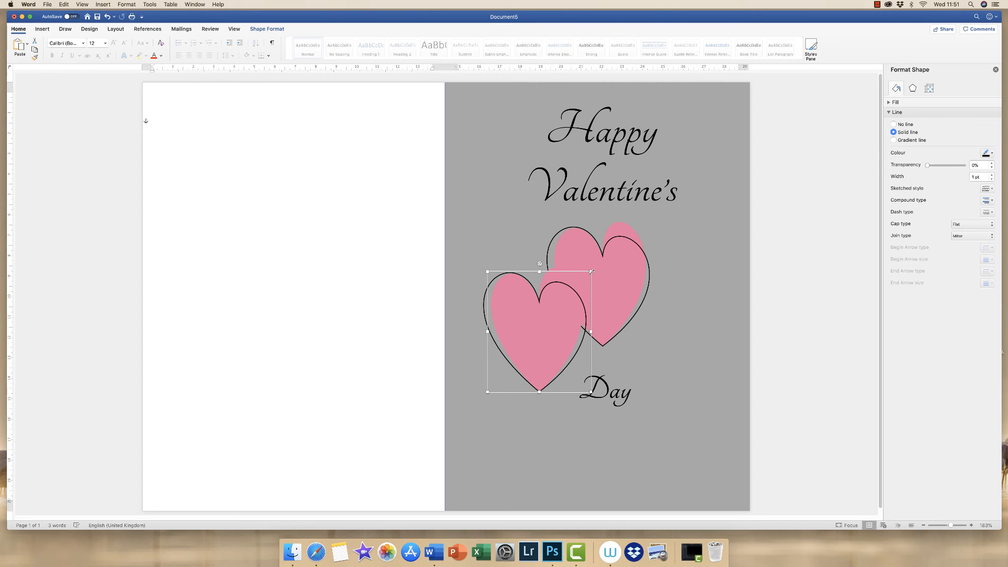
left_click_drag(592, 271, 552, 325)
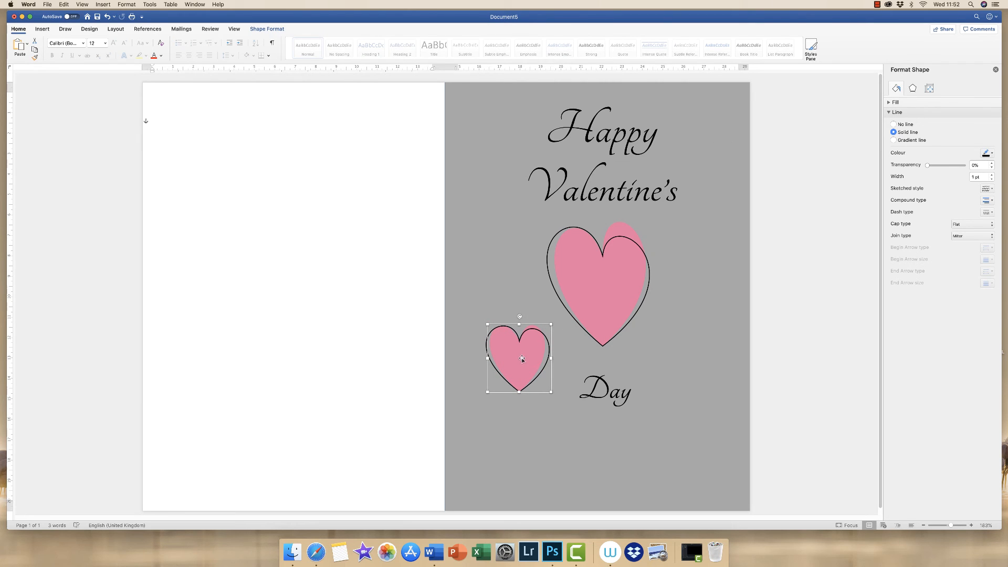
left_click_drag(521, 356, 522, 416)
Step: Paste another heart, shrink it, and place it tilted clockwise between the large heart and the card's outer edge
key("cmd+v")
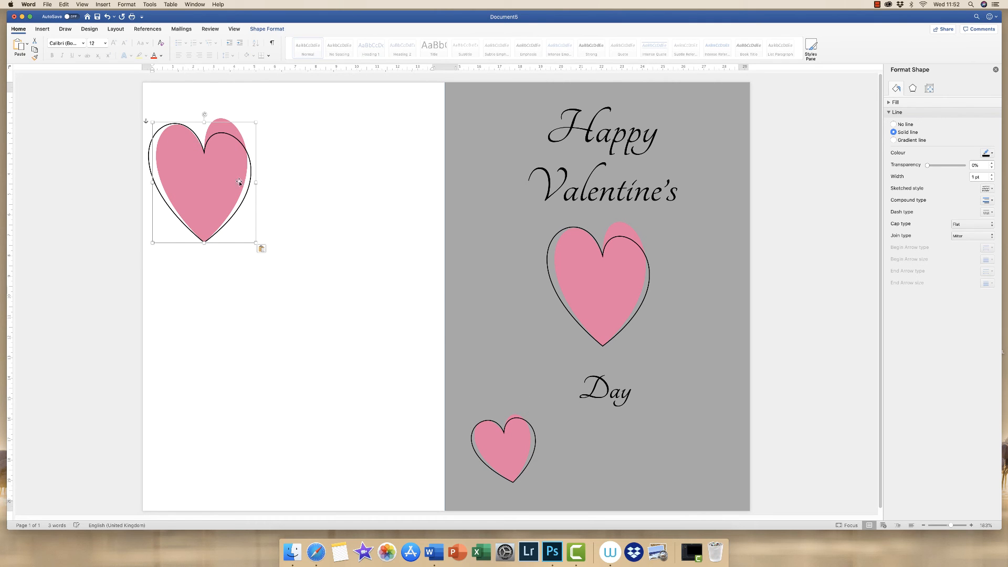
left_click_drag(215, 177, 686, 338)
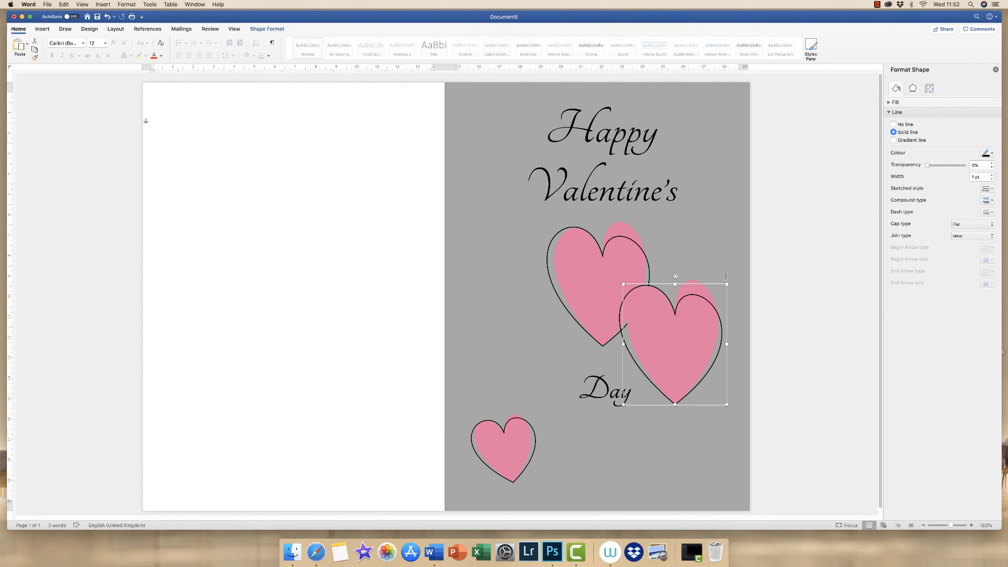
mouse_move(726, 284)
left_mouse_down()
mouse_move(647, 364)
mouse_move(707, 276)
left_mouse_up()
Step: Paste another heart, shrink it, and place it slightly tilted between the fold and the large heart's tip
right_click(667, 406)
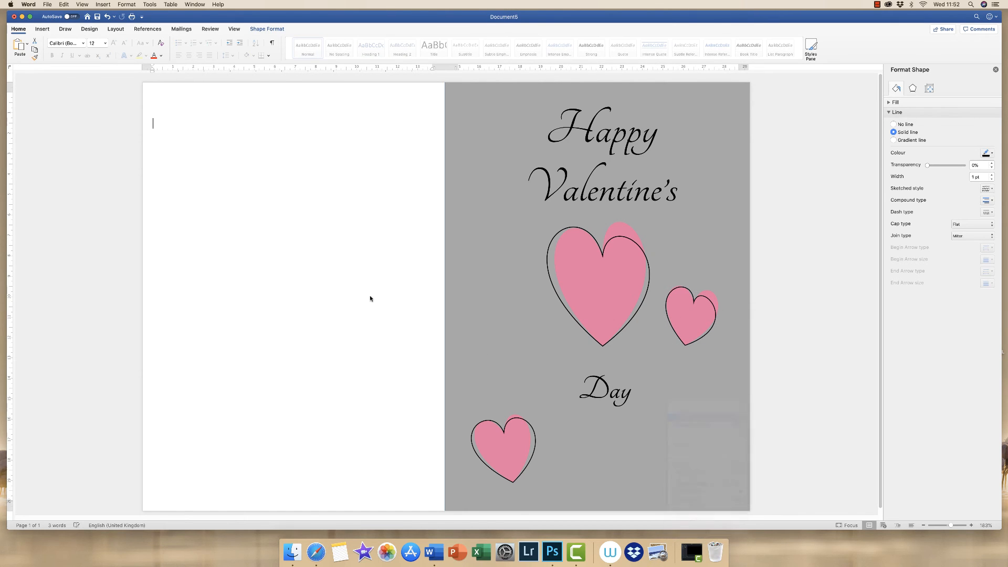
left_click(682, 419)
left_click_drag(206, 186, 503, 326)
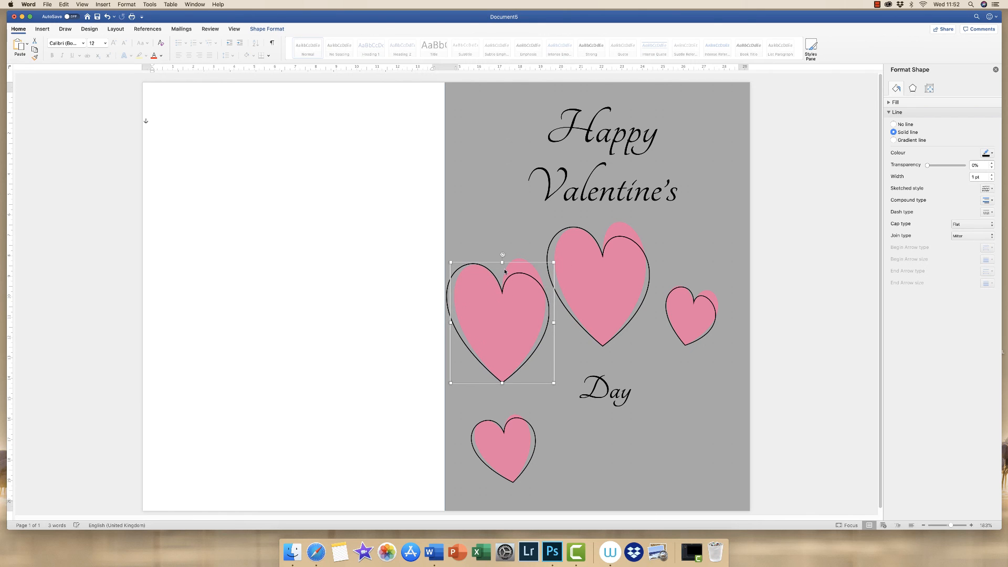
left_click_drag(502, 253, 488, 254)
left_click_drag(541, 252, 520, 281)
left_click_drag(504, 310, 521, 271)
left_click_drag(558, 287, 528, 341)
Step: Paste another heart, tilt it clockwise, reduce it slightly, and let it run off the front's lower outer corner
right_click(658, 405)
left_click(674, 417)
left_click_drag(205, 186, 694, 476)
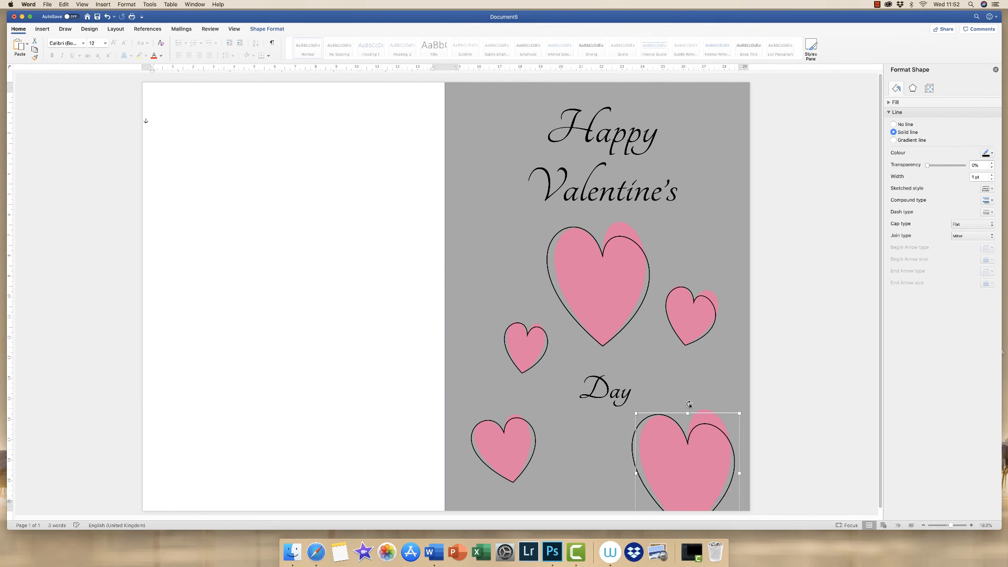
left_click_drag(688, 406, 707, 408)
left_click_drag(657, 403, 672, 423)
Step: Paste another heart and place it, small and tilted anticlockwise, near the fold just below "Valentine's"
right_click(657, 401)
left_click(673, 414)
left_click_drag(207, 157, 486, 241)
Step: Paste a heart running off the front's lower edge and enlarge the heart near the fold below "Day"
right_click(353, 268)
left_click(369, 282)
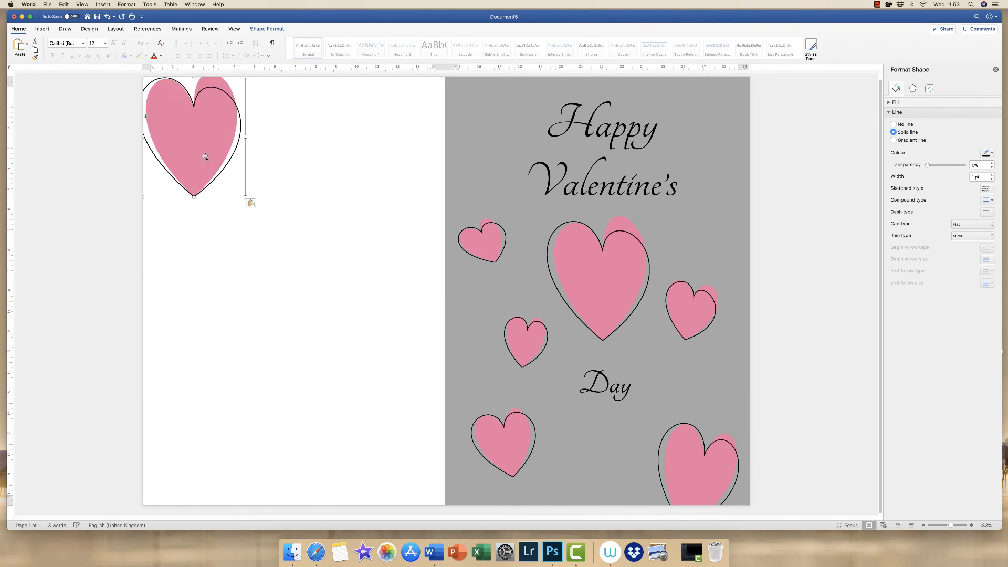
left_click_drag(207, 158, 592, 504)
left_click_drag(569, 445, 576, 450)
left_click_drag(508, 444, 510, 426)
Step: Paste another heart, shrink it, and place it tilted anticlockwise right beside the word "Day"
right_click(281, 250)
left_click(296, 264)
left_click_drag(208, 163, 661, 380)
left_click_drag(709, 300, 654, 379)
left_click_drag(660, 337, 653, 340)
Step: Paste another heart and tilt it clockwise so it runs off the outer edge level with "Day"
right_click(317, 266)
left_click(333, 285)
left_click_drag(207, 158, 745, 385)
left_click_drag(750, 322, 760, 324)
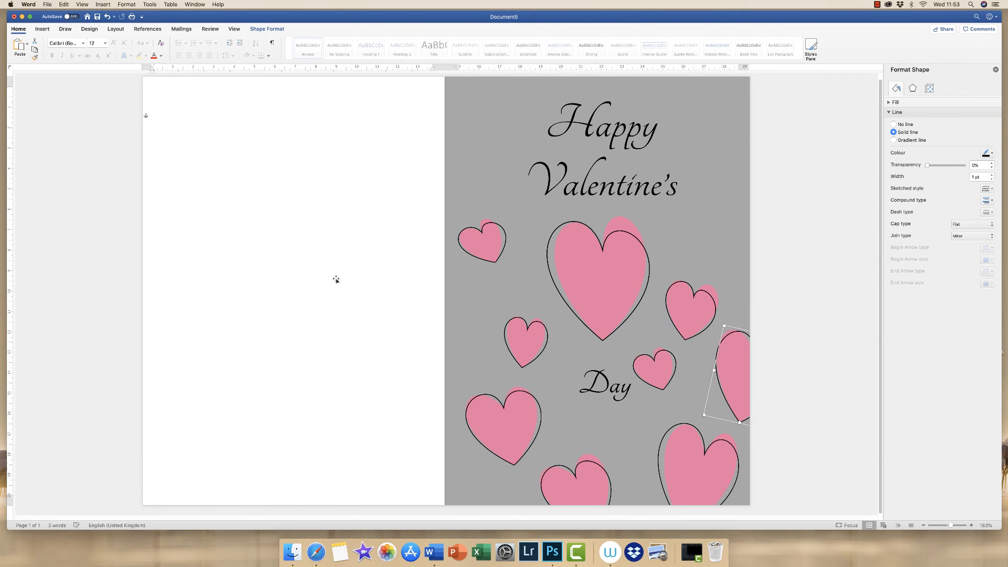
Step: Paste another heart and place it, reduced and tilted clockwise, between the fold and "Happy"
right_click(335, 275)
left_click(350, 294)
left_click_drag(207, 158, 497, 159)
left_click_drag(493, 150, 498, 121)
Step: Paste another heart and place it, reduced and tilted clockwise, between "Happy" and the outer edge
right_click(289, 191)
left_click(304, 211)
left_click_drag(206, 158, 713, 158)
left_click_drag(754, 87, 705, 128)
Step: Paste another heart, tilt it anticlockwise, and let it run off the outer edge beside "Valentine's"
right_click(338, 187)
left_click(356, 207)
left_click_drag(207, 157, 719, 223)
left_click_drag(727, 163, 750, 170)
left_click_drag(734, 216, 710, 221)
left_click_drag(728, 179, 686, 177)
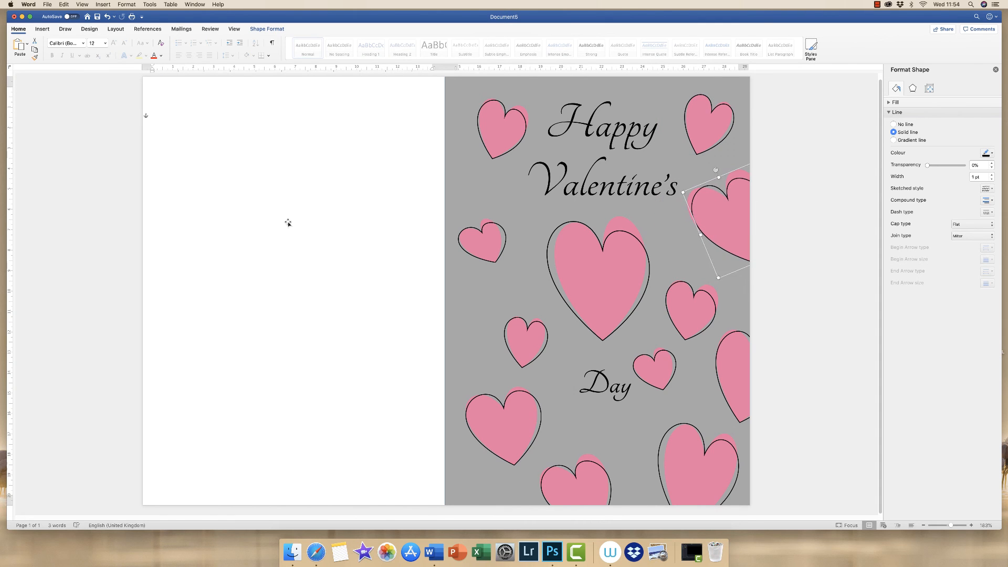
Step: Paste a full-size heart across the fold midway down the card and tilt it clockwise
right_click(288, 223)
left_click(304, 242)
left_click_drag(240, 149, 458, 334)
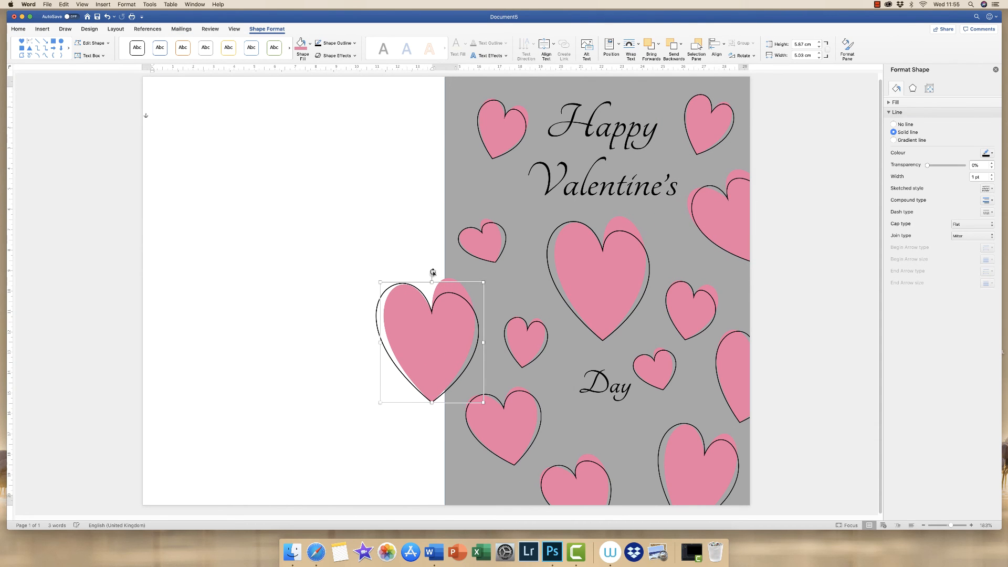
left_click_drag(429, 274, 462, 269)
left_click_drag(435, 321, 441, 308)
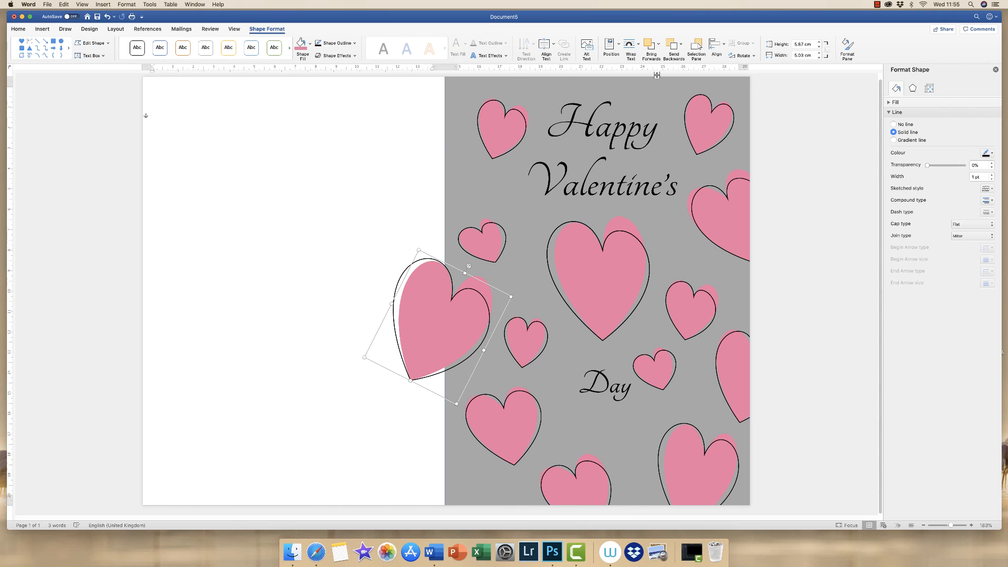
Step: Send the large fold heart to the back so that its part over the white half is hidden
left_click(681, 45)
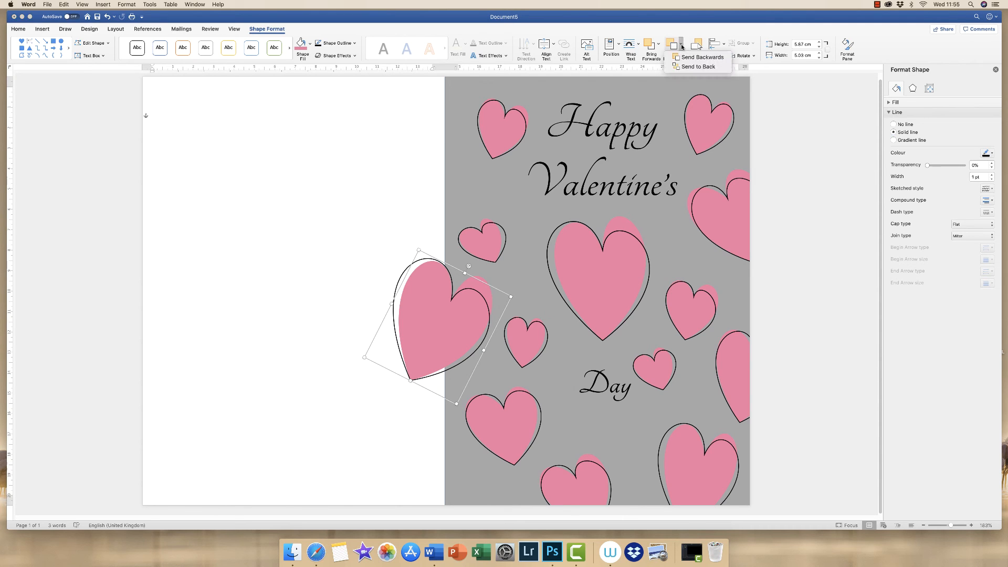
left_click(698, 66)
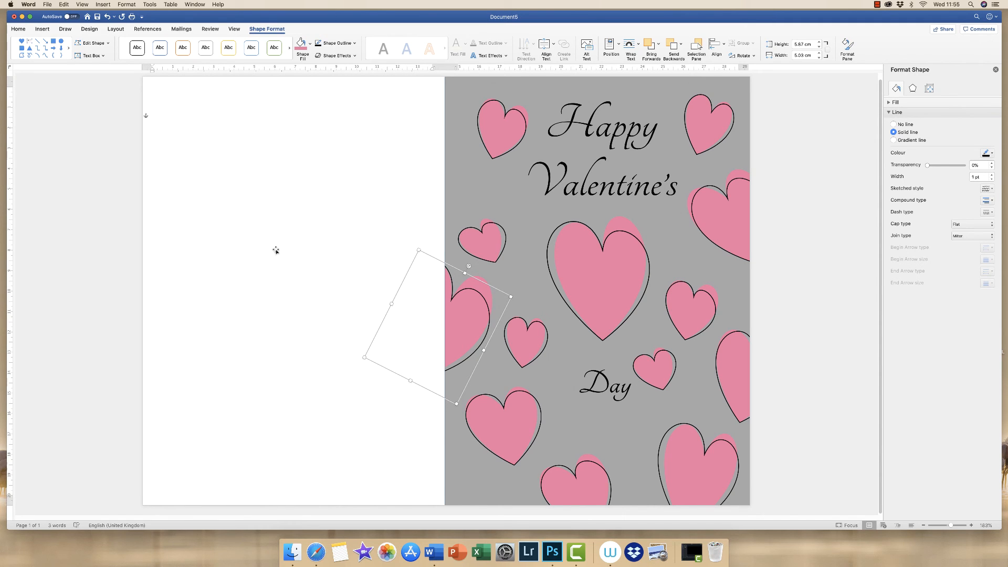
left_click(524, 276)
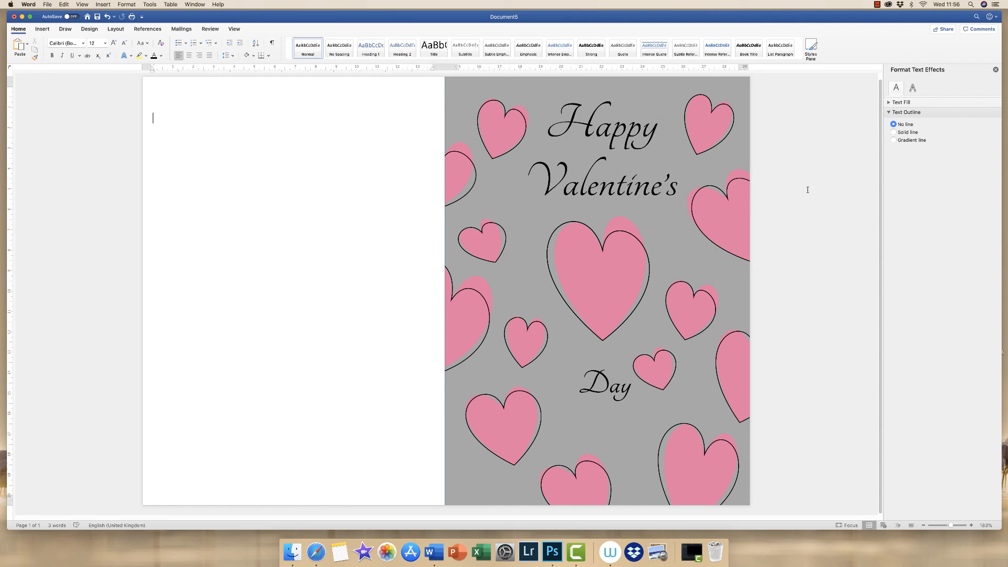
Step: Try the recent coral red as fill for the outer-edge heart beside "Valentine's", and settle on the recent lighter pink
left_click(727, 225)
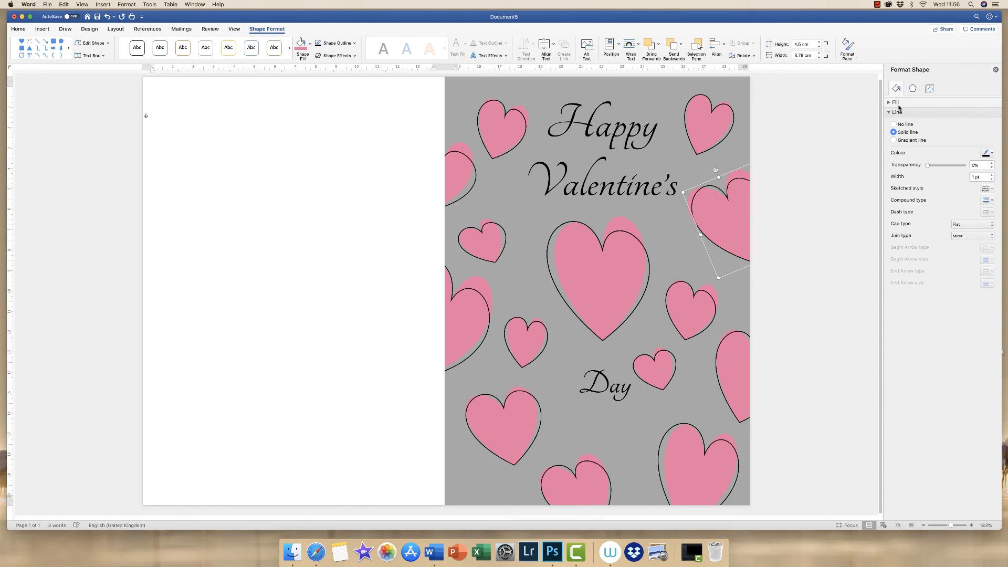
left_click(889, 113)
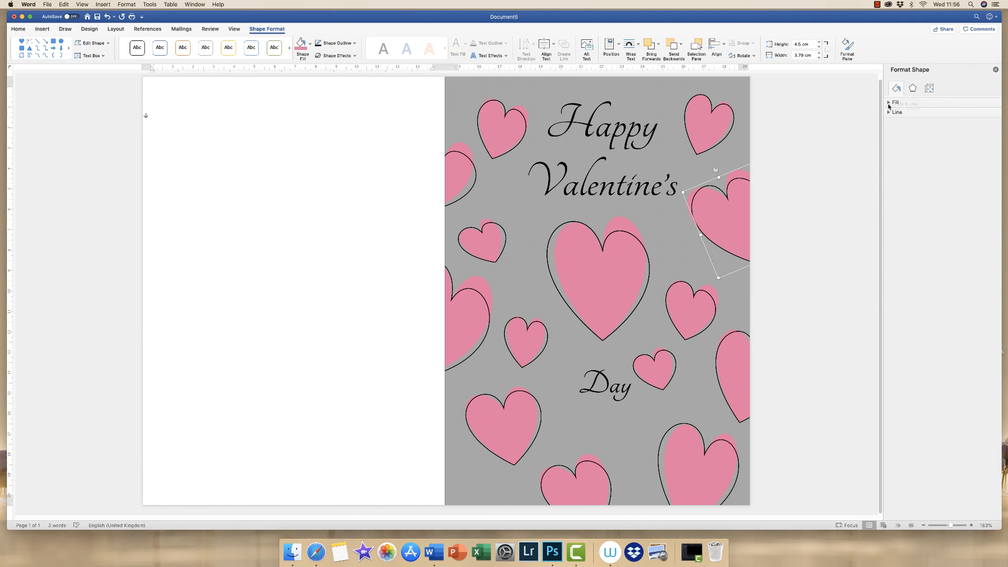
left_click(889, 102)
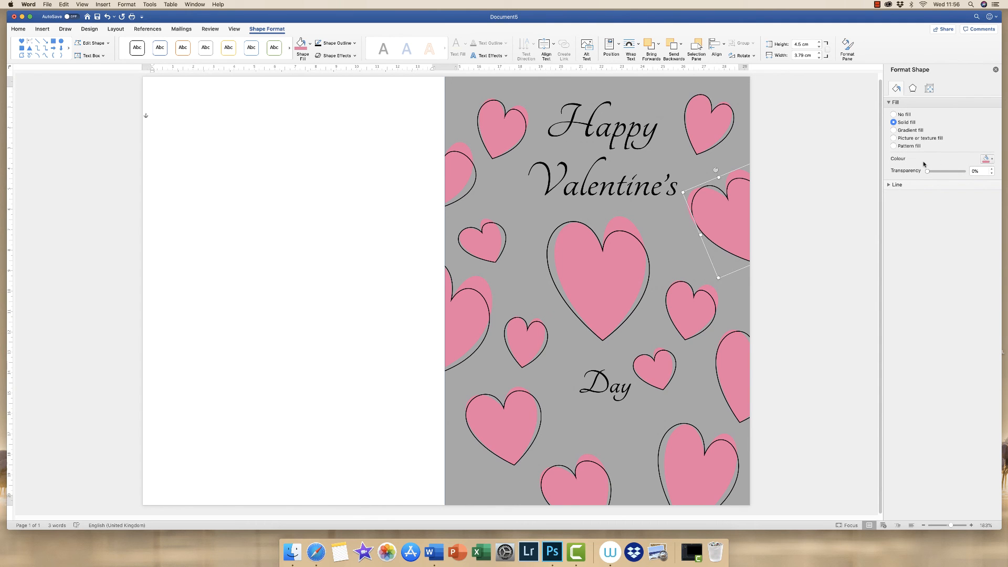
left_click(992, 161)
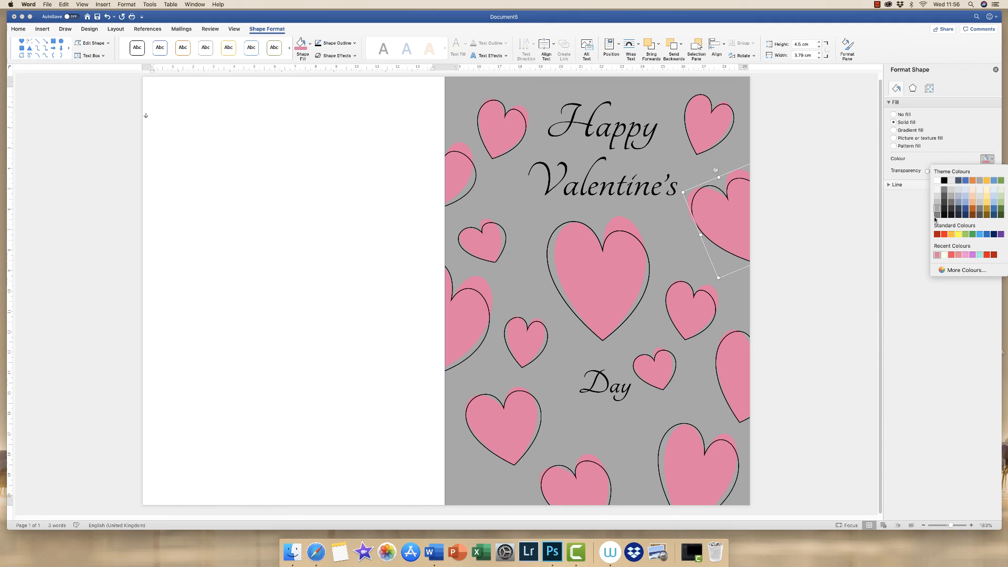
left_click(951, 255)
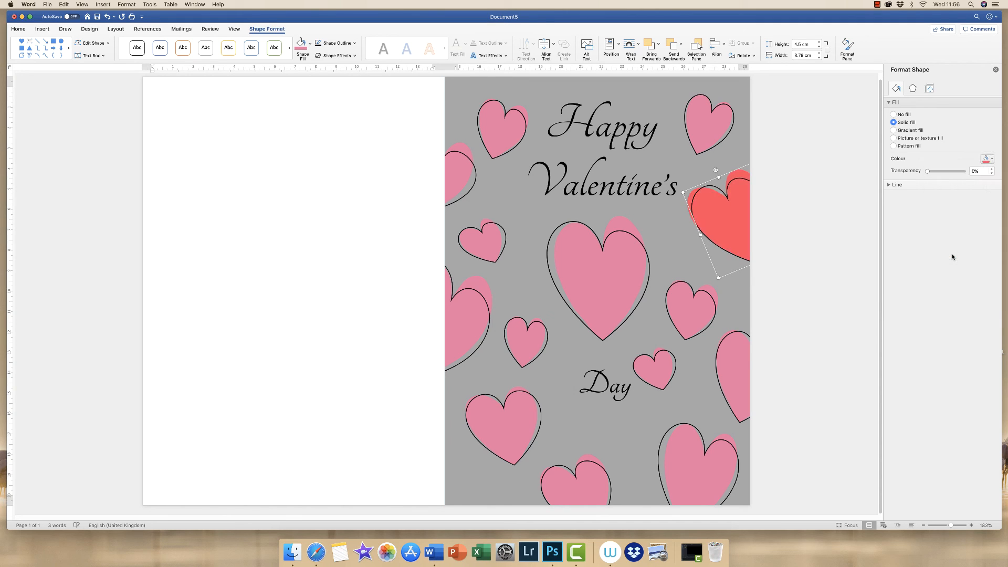
left_click(992, 161)
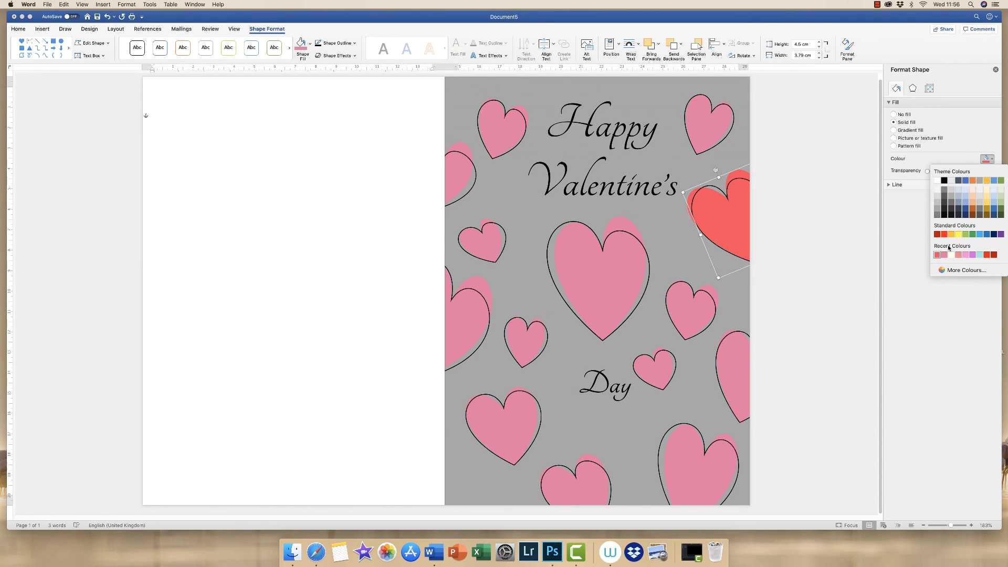
left_click(964, 255)
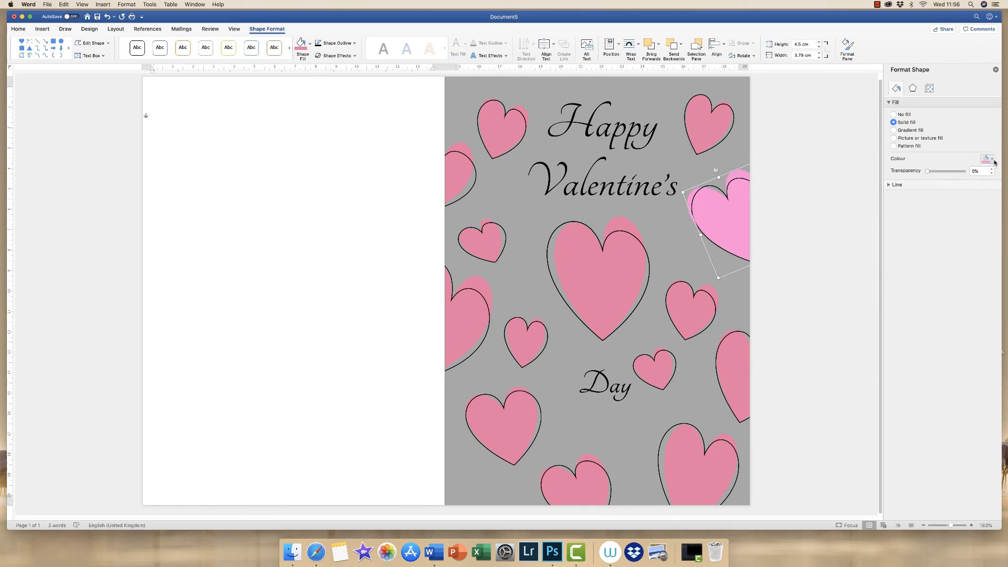
Step: Examine the custom fill colour options: colour wheel, greyscale slider, crayons, spectrum and pencils
left_click(992, 160)
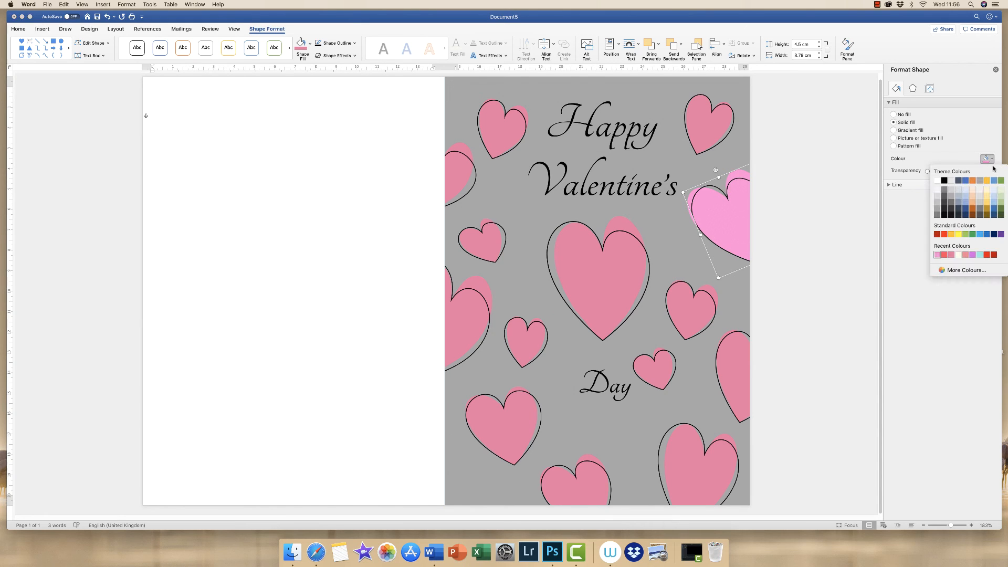
left_click(942, 270)
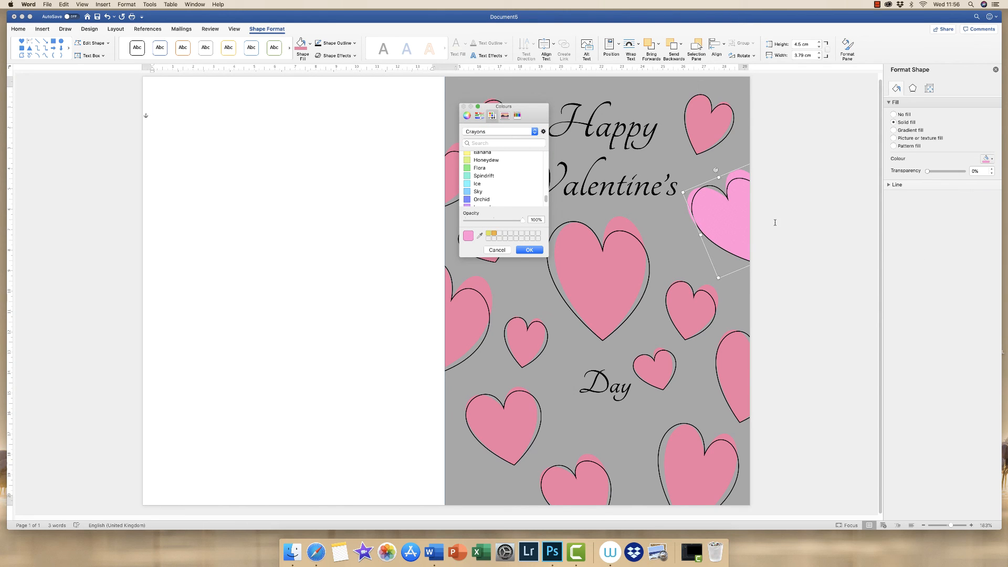
left_click_drag(534, 109, 845, 130)
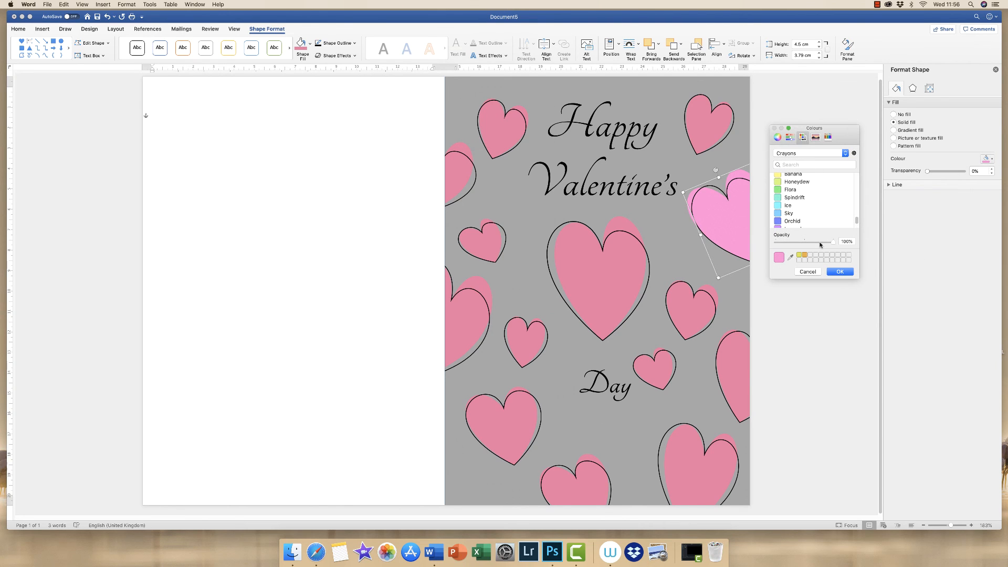
left_click(778, 137)
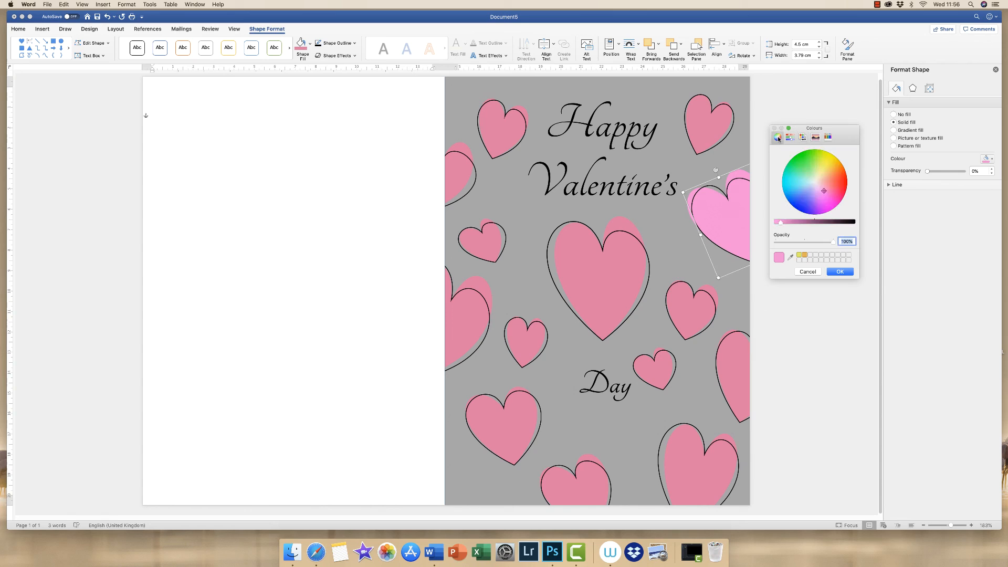
mouse_move(824, 192)
left_mouse_down()
mouse_move(817, 199)
mouse_move(835, 184)
mouse_move(832, 192)
left_mouse_up()
left_click(790, 139)
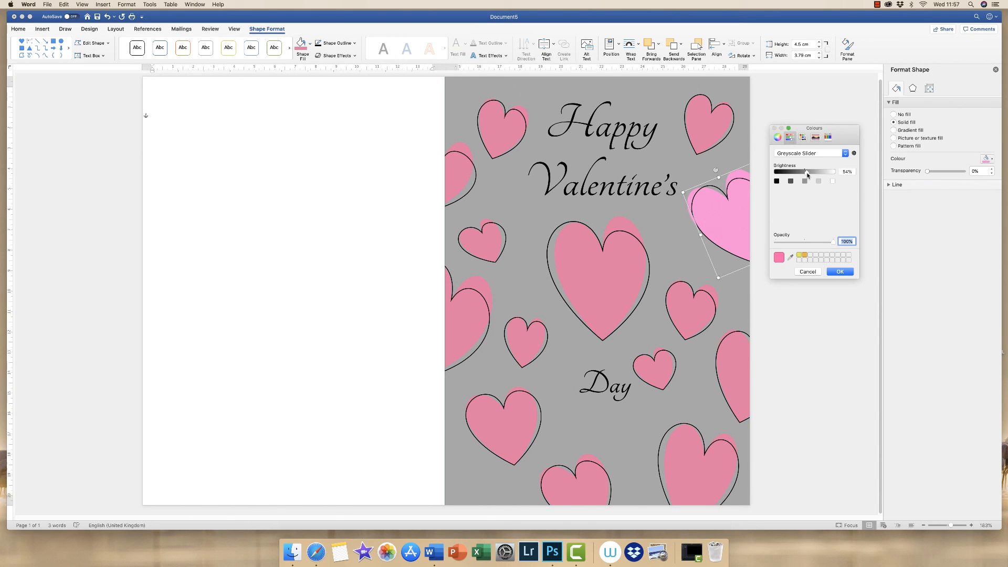
left_click(803, 137)
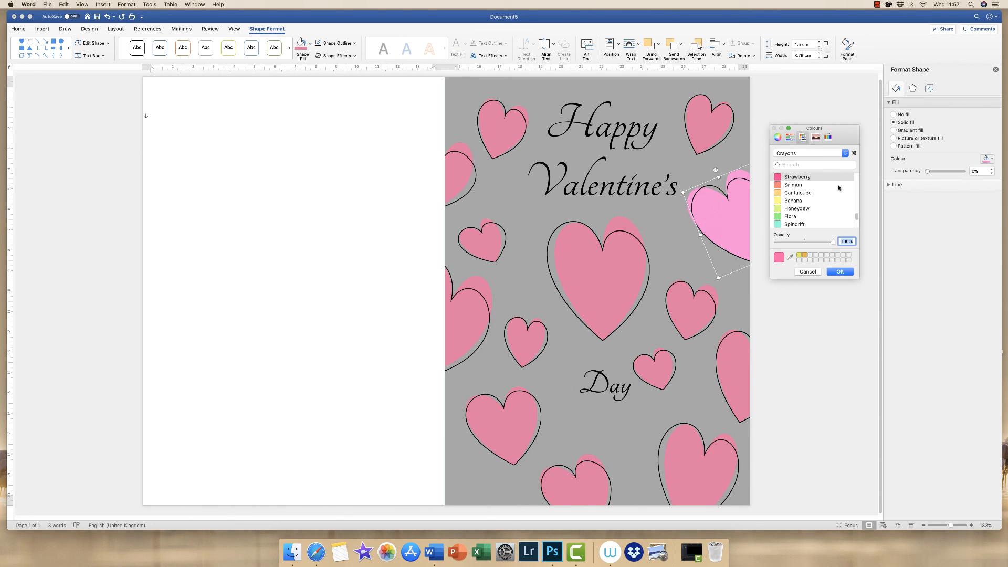
left_click_drag(857, 217, 857, 178)
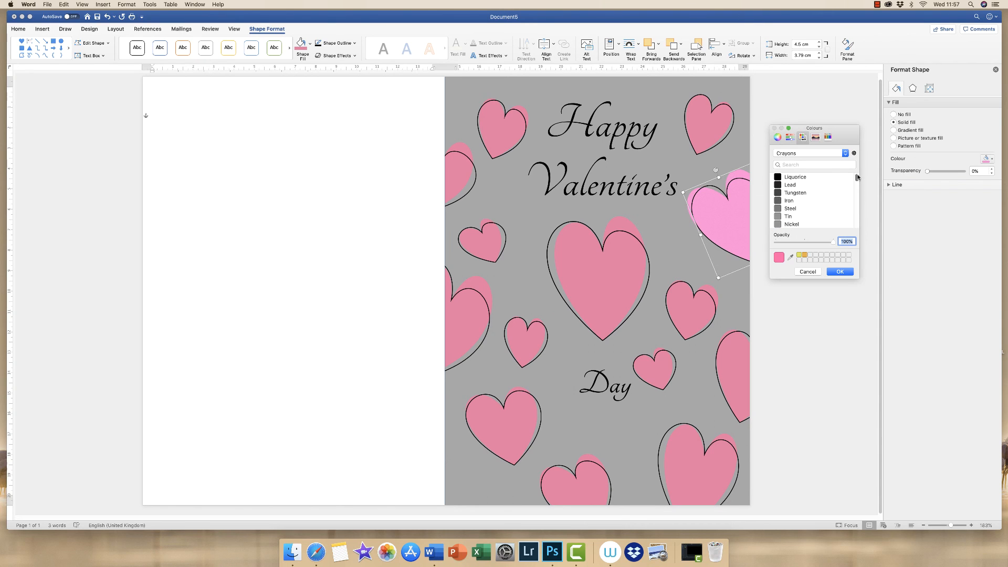
left_click(815, 138)
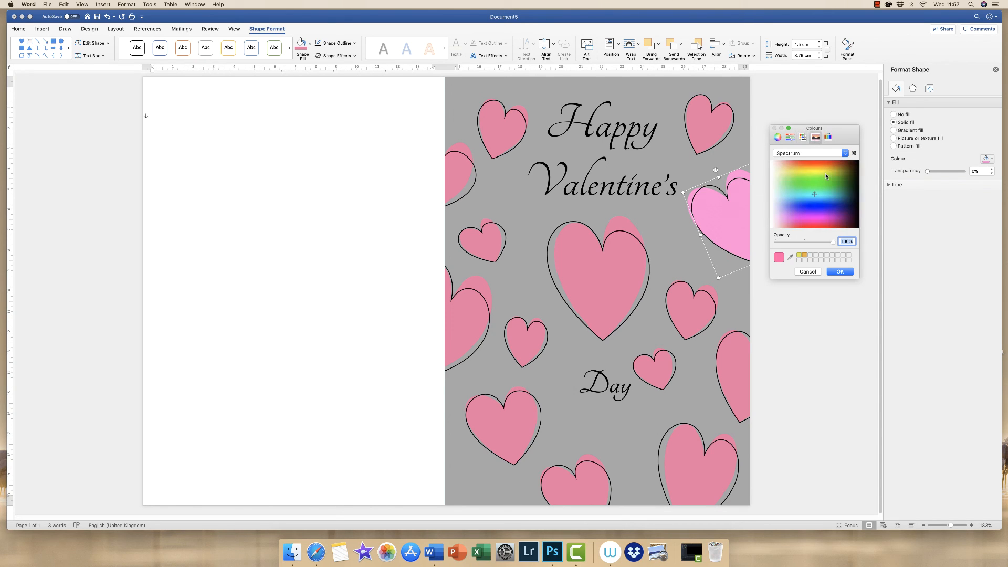
mouse_move(814, 196)
left_mouse_down()
mouse_move(828, 191)
mouse_move(807, 176)
mouse_move(823, 207)
mouse_move(814, 193)
left_mouse_up()
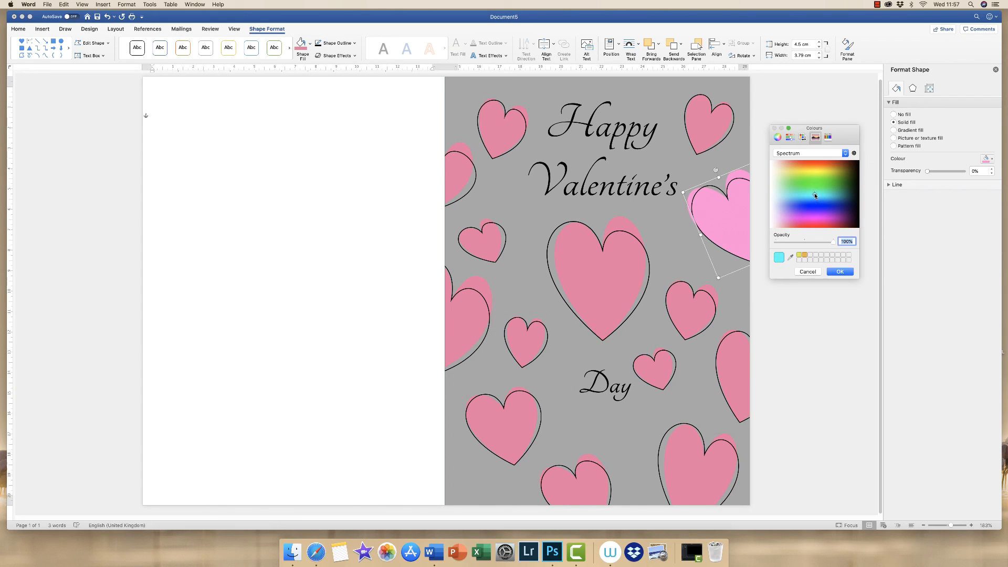
left_click(827, 137)
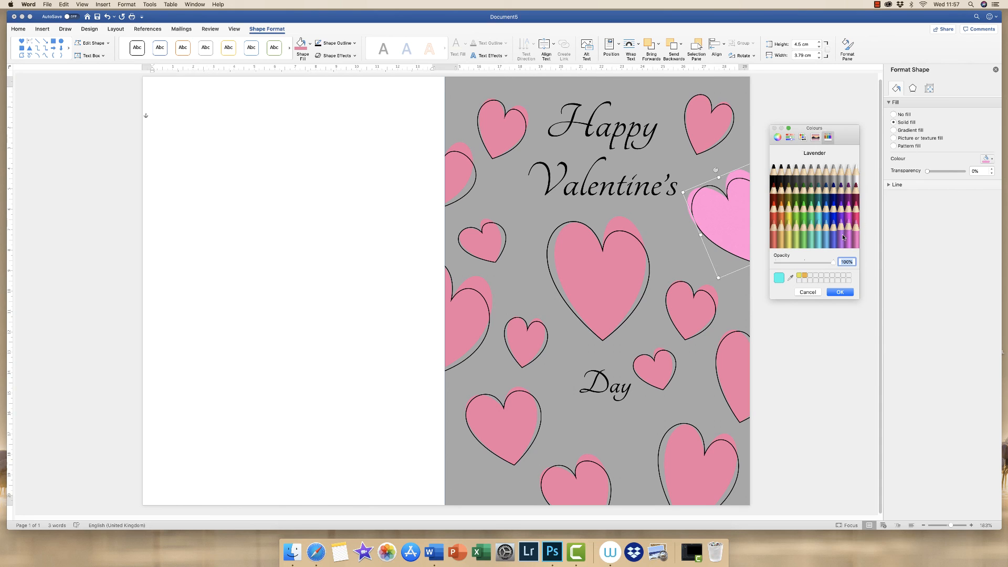
left_click(813, 294)
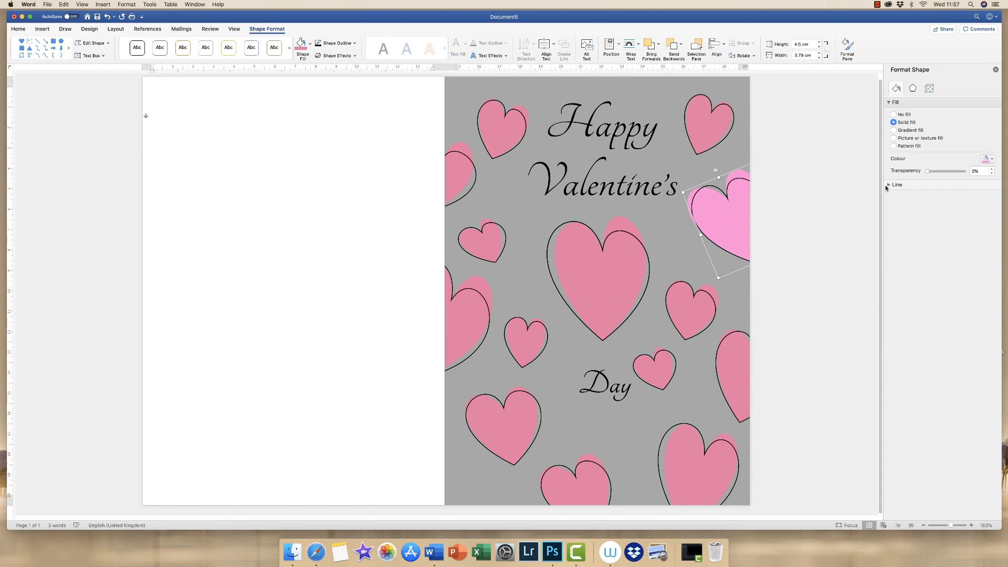
Step: Fill the small heart beside "Day" and the large heart on the fold with the recent lighter pink
left_click(664, 369)
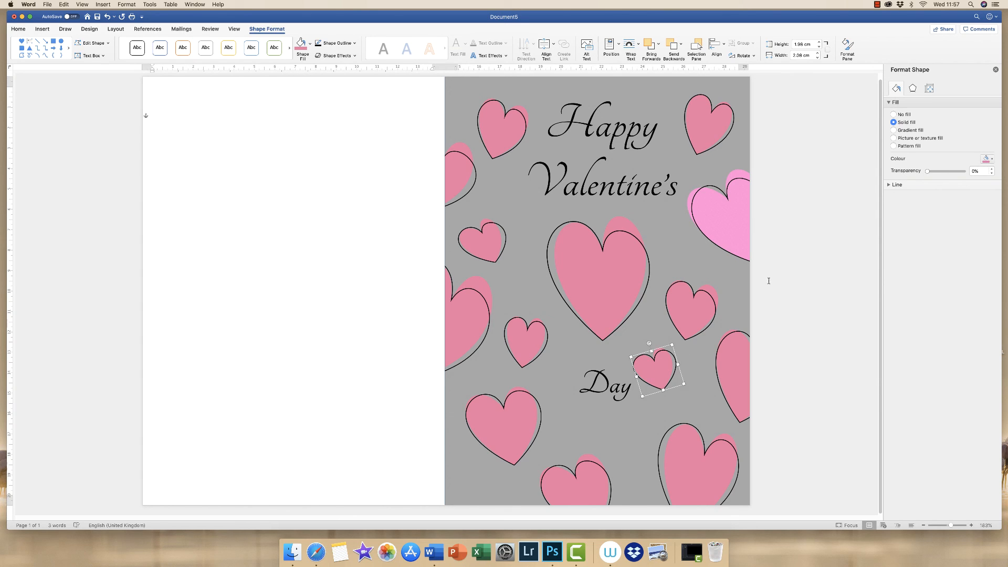
left_click(991, 161)
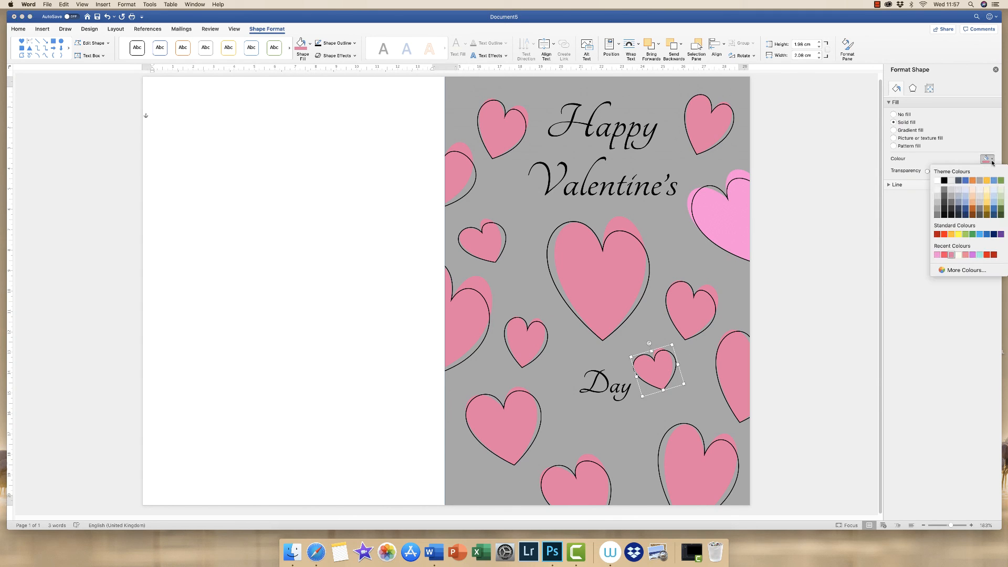
left_click(936, 255)
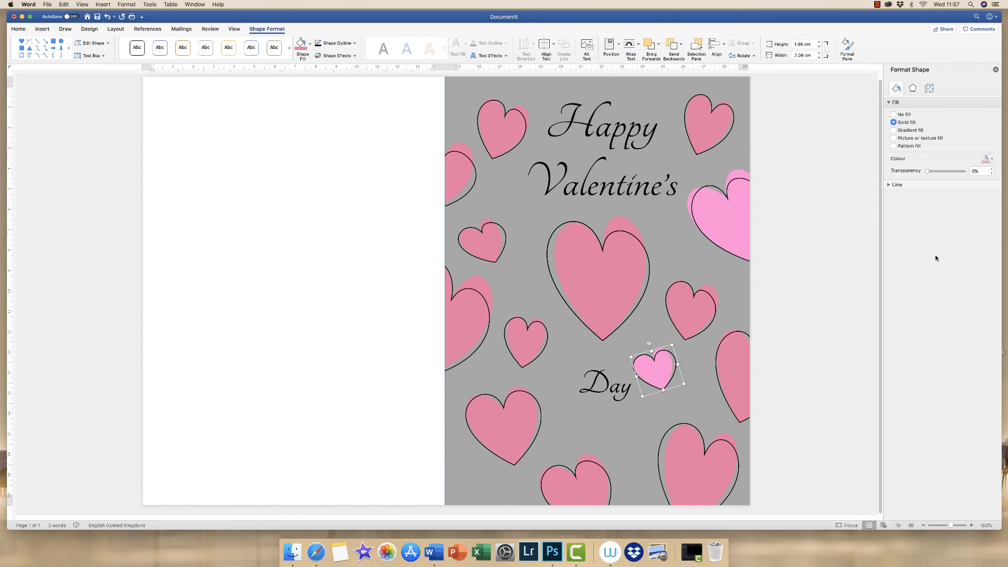
left_click(468, 322)
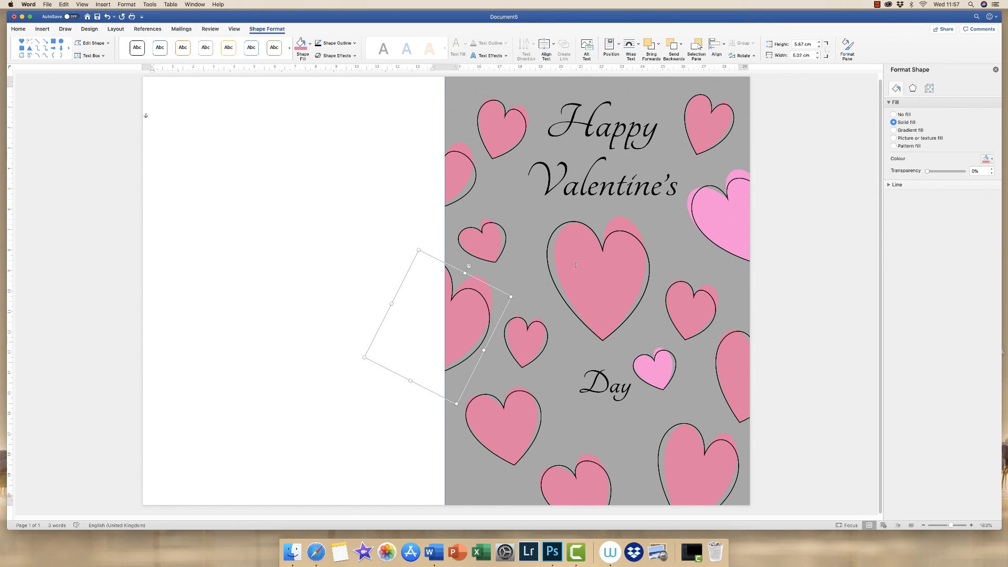
left_click(985, 162)
left_click(936, 256)
Step: Fill the heart between the fold and "Happy" and the heart cut by the card's lower edge with the lighter pink
left_click(502, 128)
left_click(986, 161)
left_click(936, 256)
left_click(576, 484)
left_click(986, 161)
left_click(936, 256)
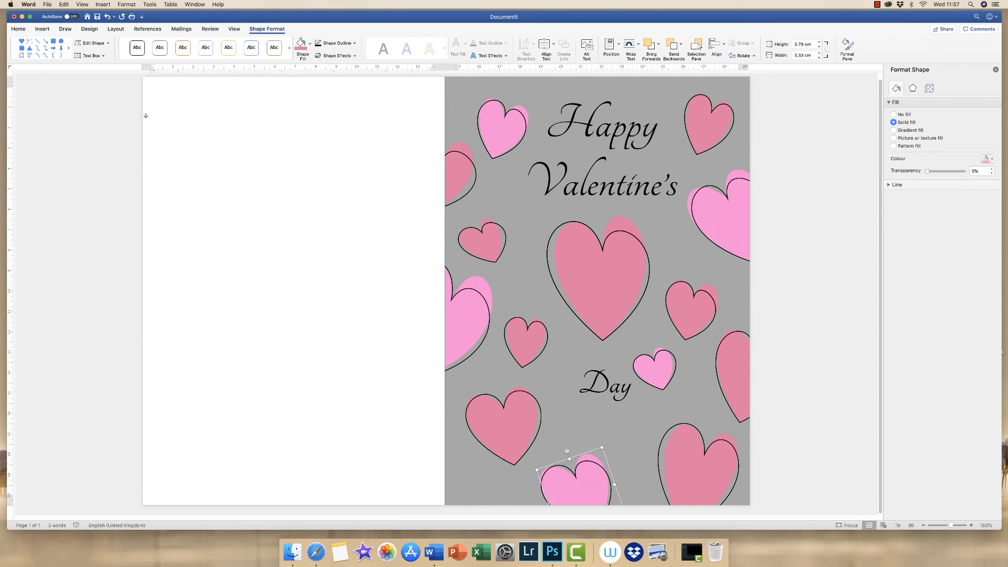
Step: Fill the small heart between the fold and central hearts lighter pink, and return the large fold heart and the one before "Happy" to darker pink
left_click(541, 335)
left_click(986, 161)
left_click(936, 256)
left_click(470, 317)
left_click(985, 160)
left_click(943, 256)
Step: Fill both hearts cut by the fold, the upper one and the large one below, with the lighter pink
left_click(464, 183)
left_click(986, 161)
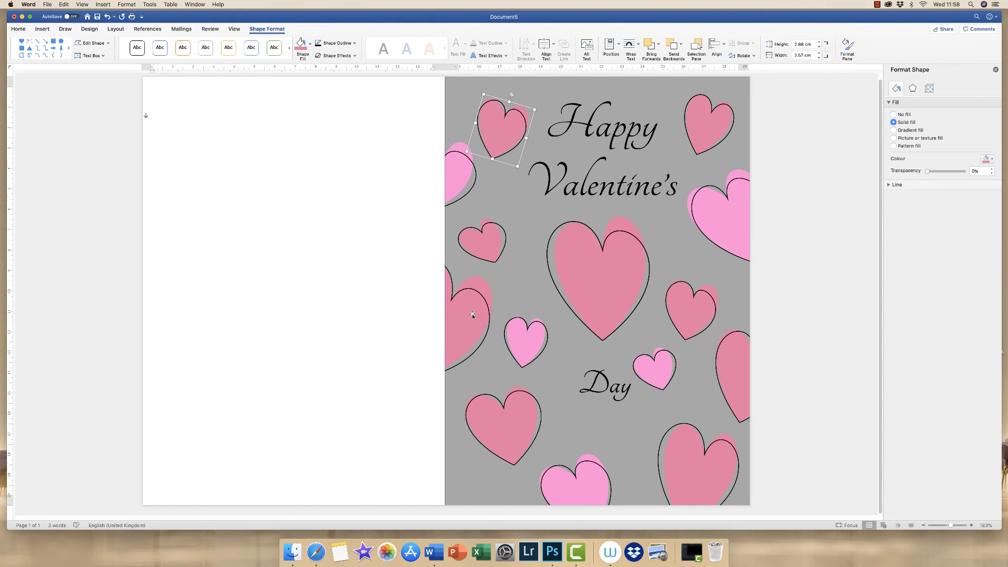
left_click(469, 308)
left_click(986, 161)
left_click(937, 256)
Step: Return the small heart beside the large fold heart to the darker pink and fill the big central heart with the lighter pink
left_click(525, 340)
left_click(986, 161)
left_click(943, 256)
left_click(600, 286)
left_click(986, 160)
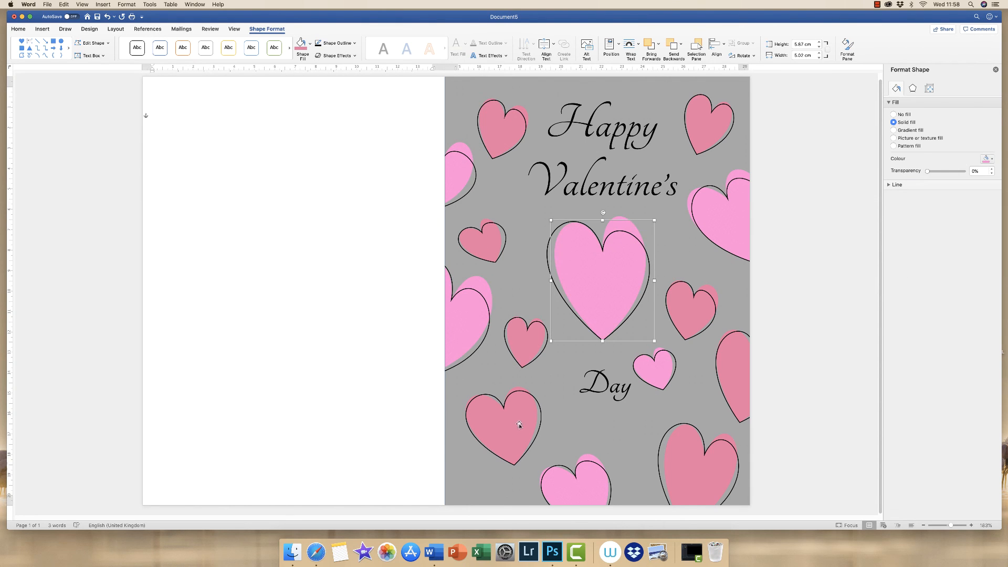
Step: Return the lower-edge middle heart to the darker pink, and fill the large lower-right heart and the one right of centre with the lighter pink
left_click(576, 484)
left_click(986, 160)
left_click(942, 256)
left_click(702, 464)
left_click(986, 161)
left_click(936, 256)
left_click(690, 313)
left_click(986, 161)
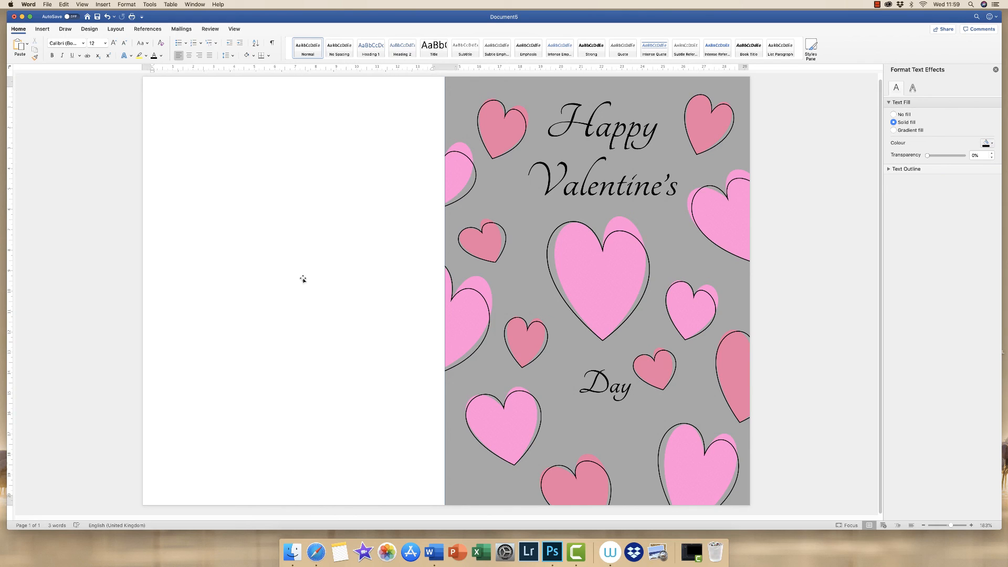
Step: Draw a text box about 4 cm high and 6.3 cm wide on the white back and enter "I love you"
left_click(42, 29)
left_click(529, 44)
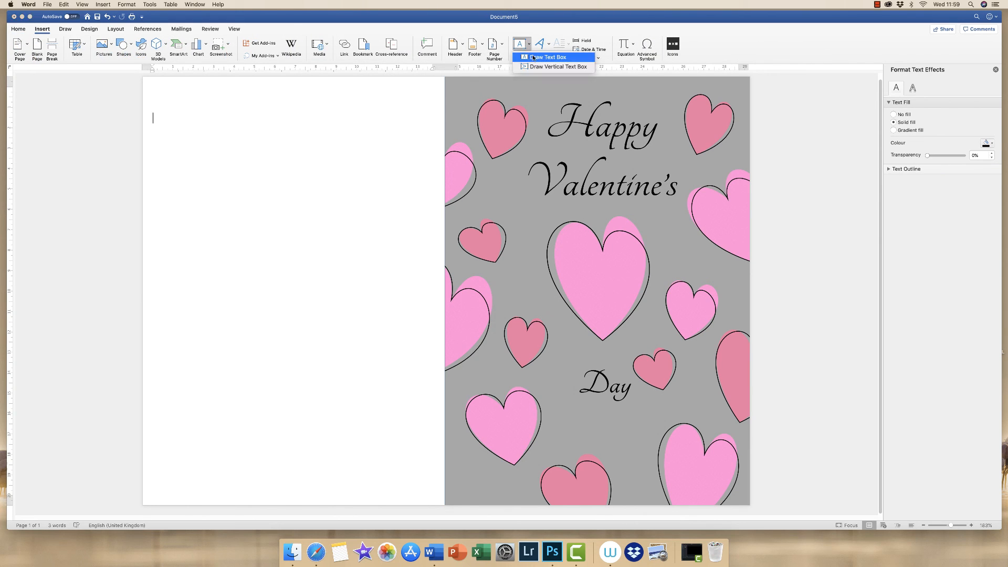
left_click(535, 58)
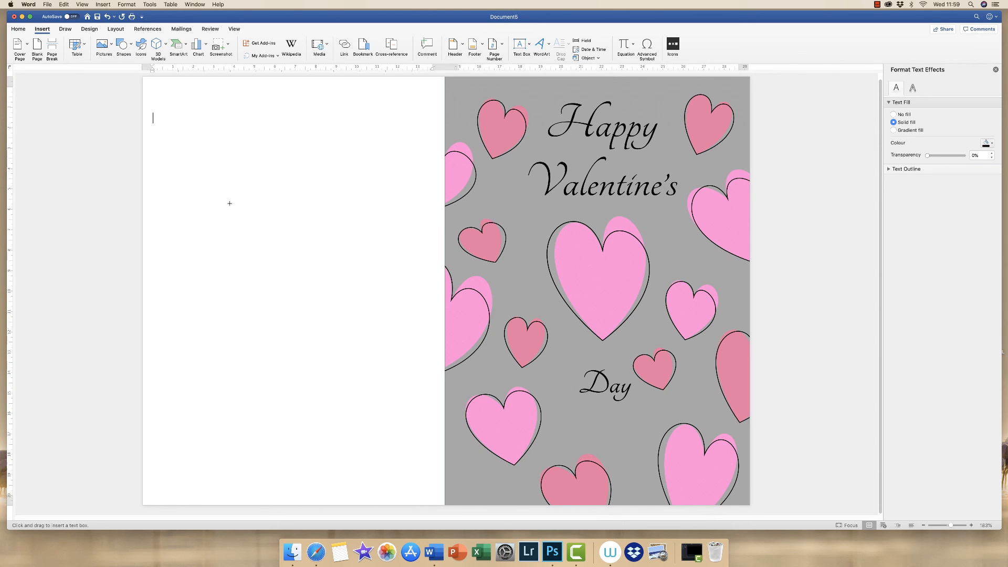
left_click_drag(229, 203, 359, 288)
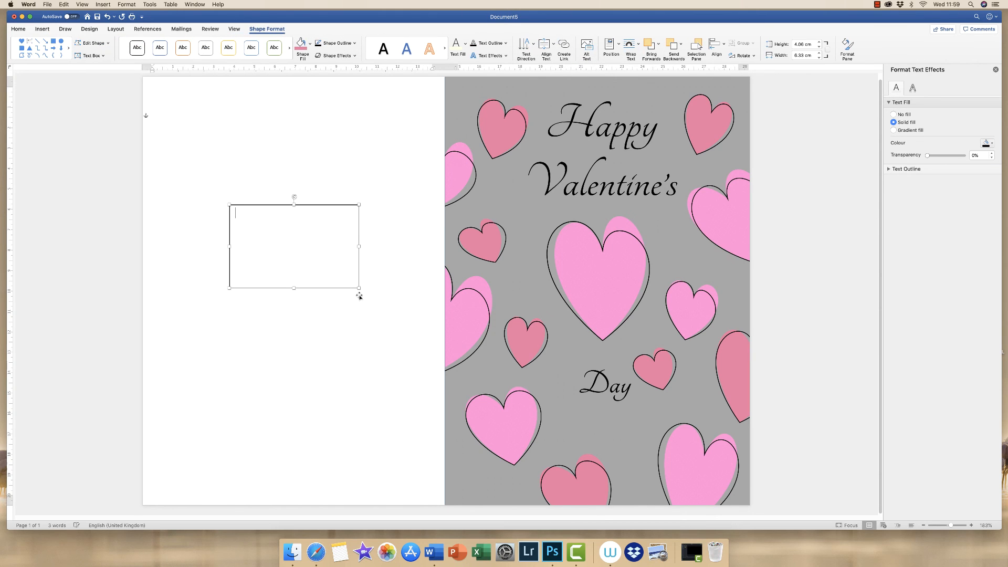
type("I ")
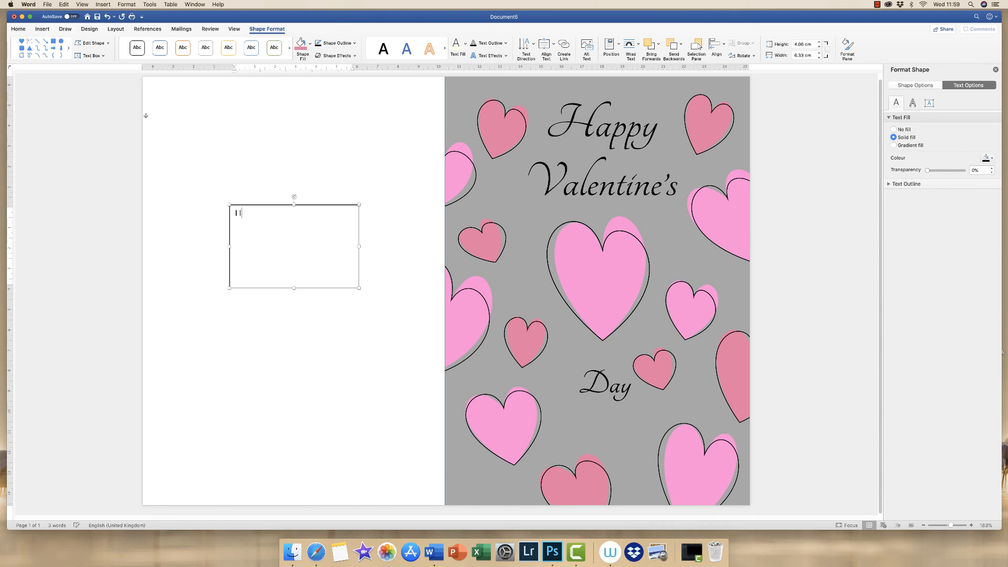
type("love you")
Step: Centre the "I love you" text, shrink its box to one line high and place it lower on the back
left_click(19, 29)
left_click(189, 55)
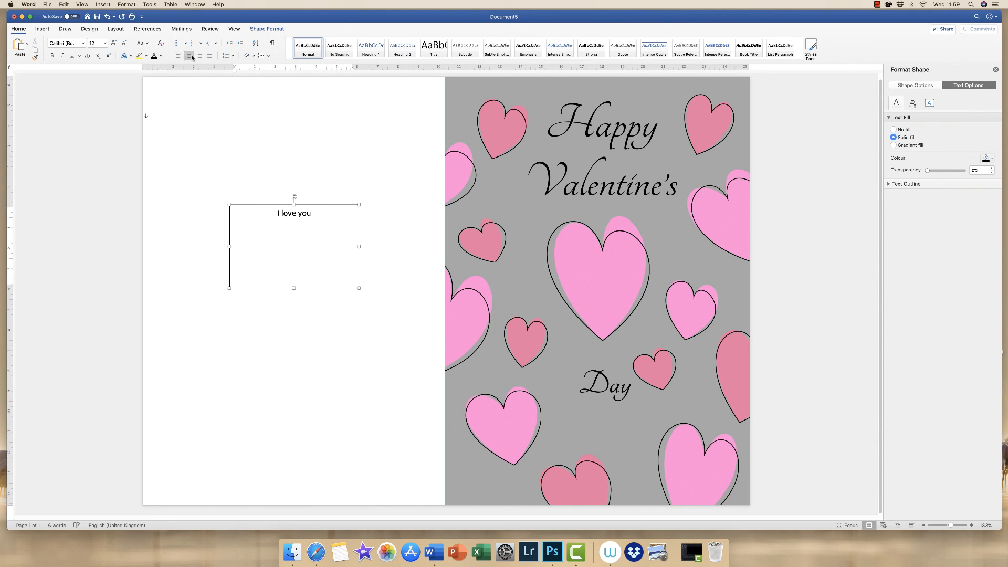
left_click_drag(295, 288, 295, 259)
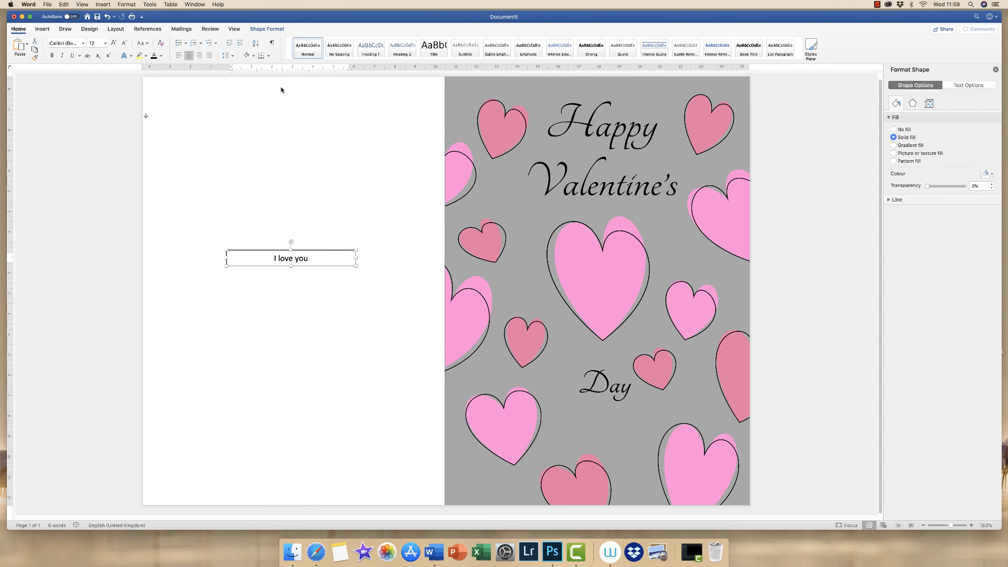
Step: Remove the outline from the "I love you" text box on the white back
left_click(277, 31)
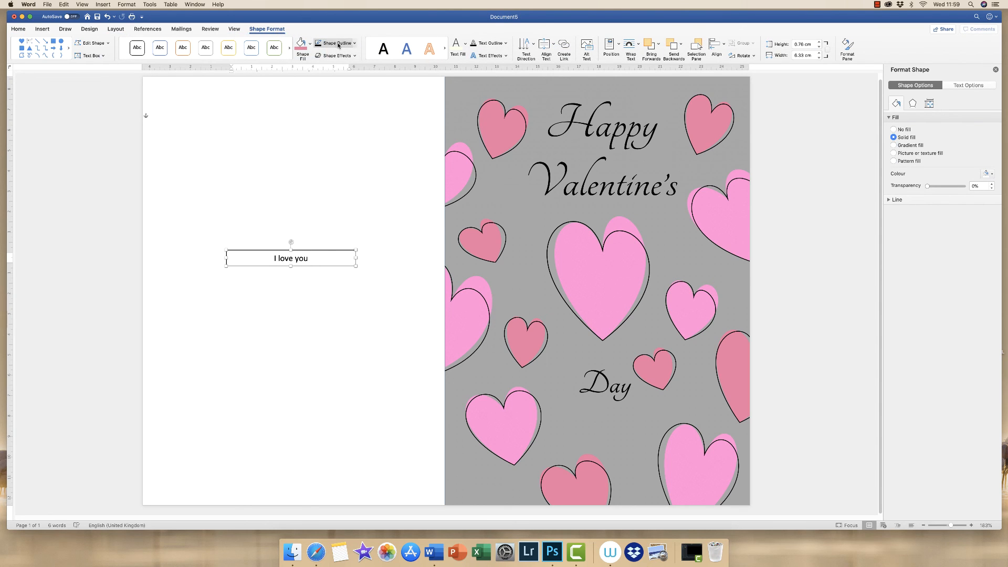
left_click(355, 43)
left_click(351, 57)
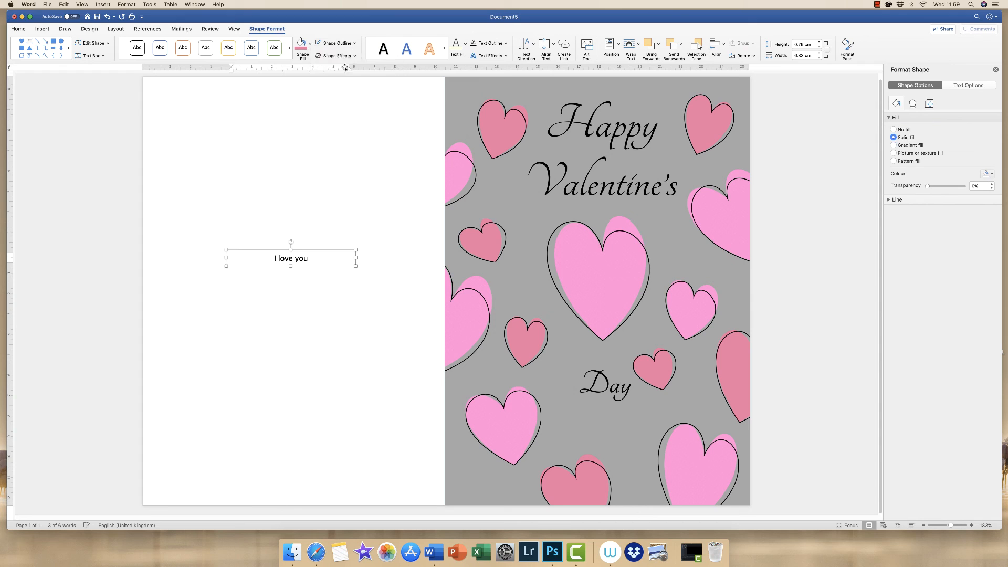
Step: Draw a small solid black heart centred just below the "I love you" text on the white back
left_click(292, 303)
left_click(21, 42)
left_click_drag(277, 272, 305, 301)
left_click(830, 287)
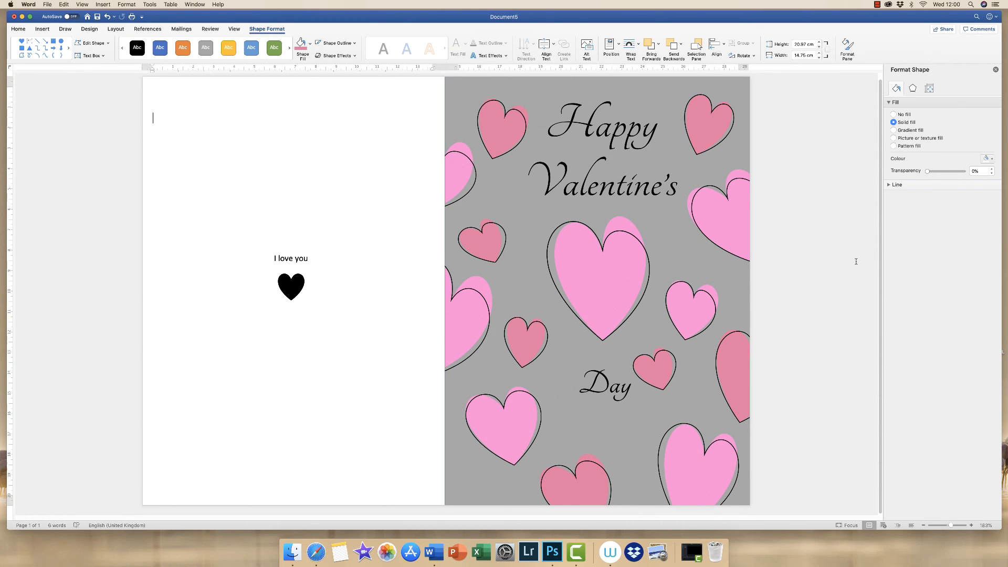
Step: Delete the thin blue vertical guide line along the fold between the white back and the grey front
left_click(951, 525)
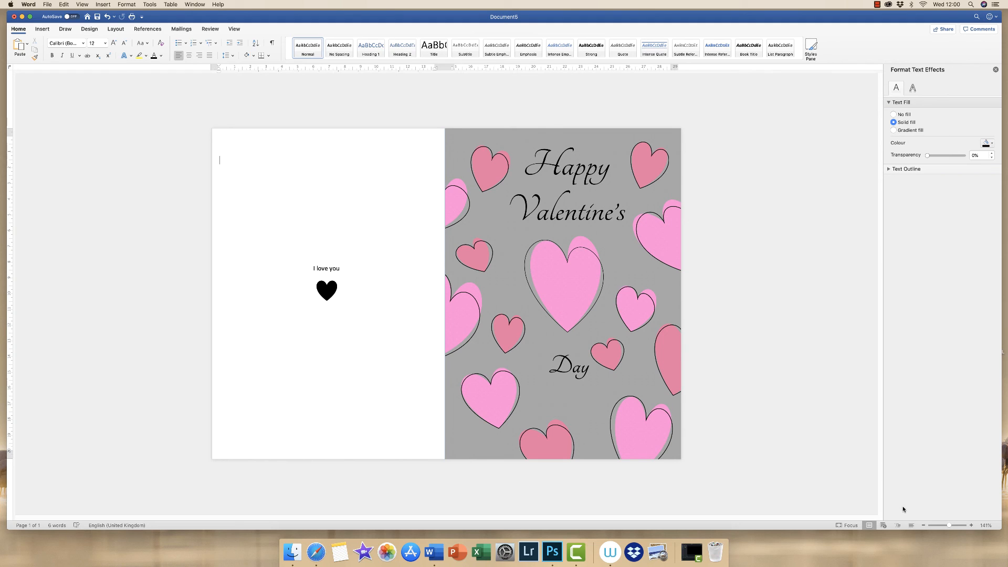
left_click_drag(951, 529, 956, 519)
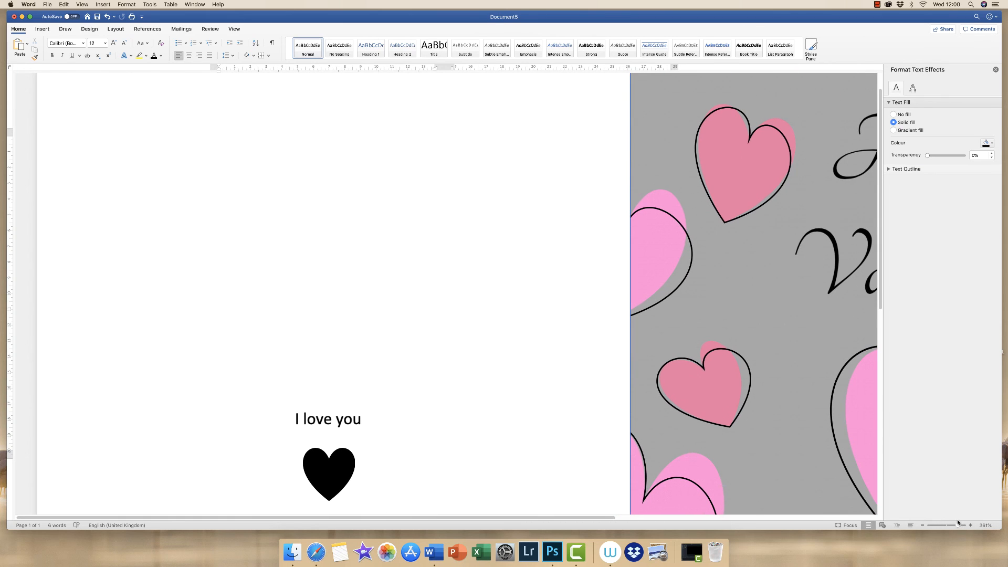
left_click(631, 345)
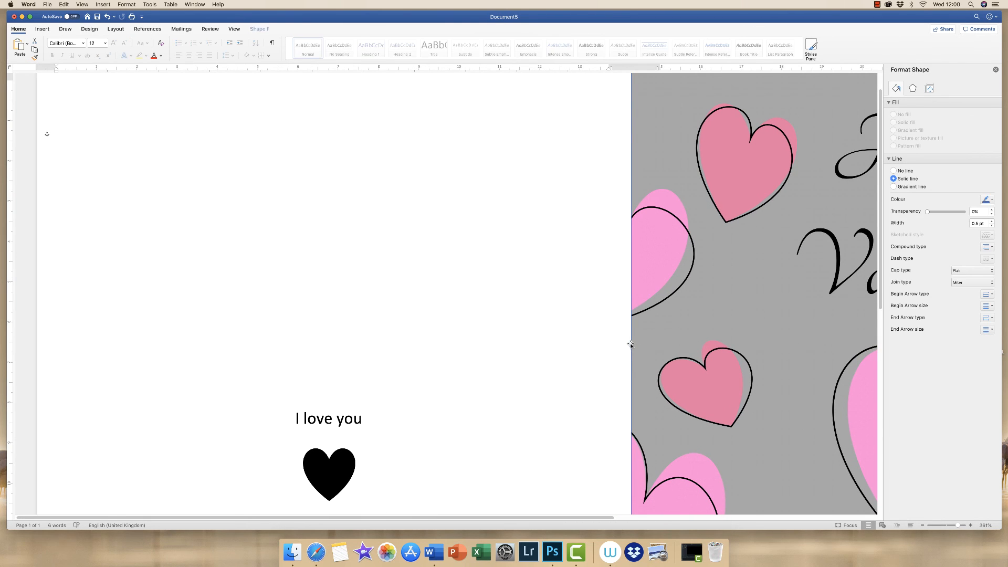
left_click(621, 346)
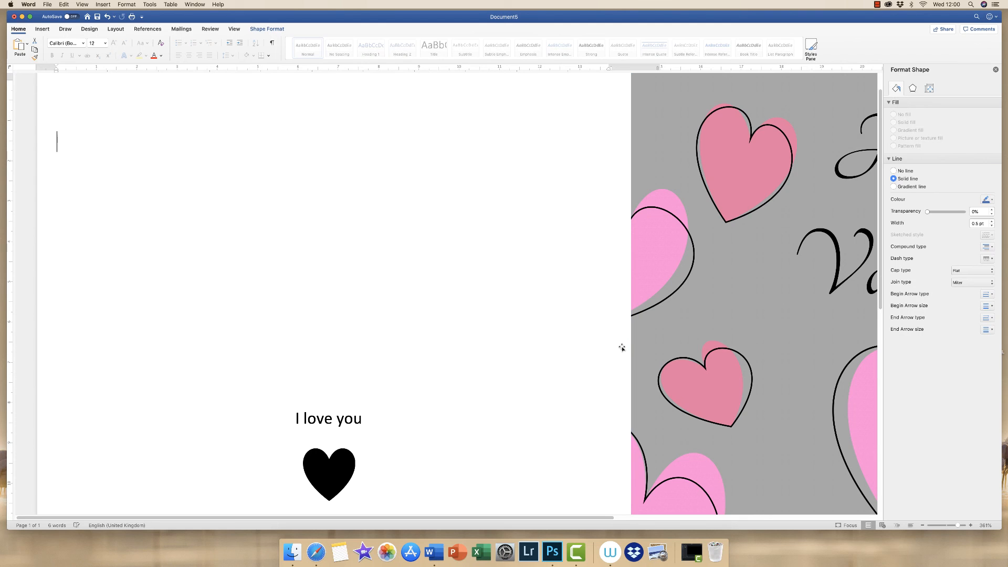
left_click_drag(957, 526, 949, 526)
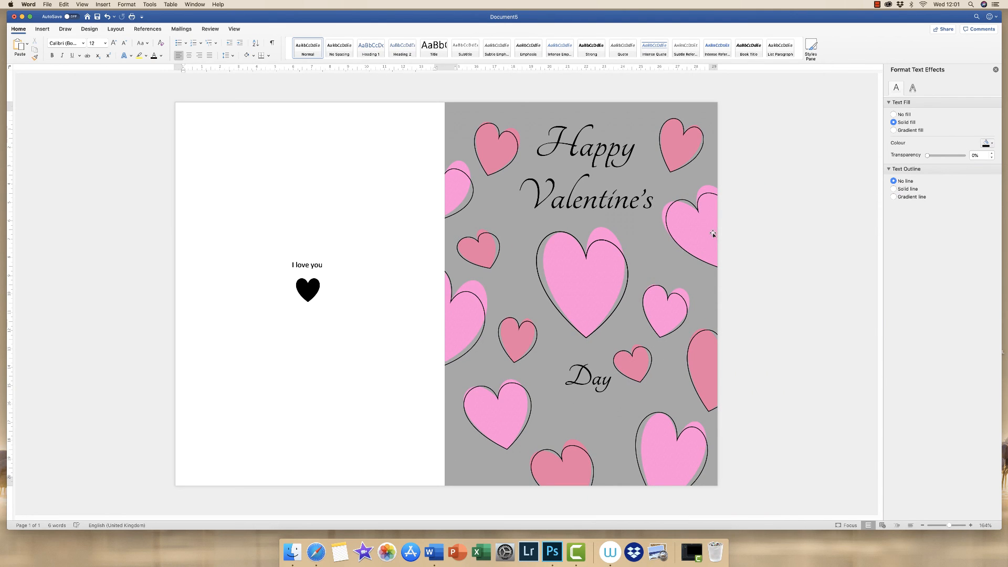